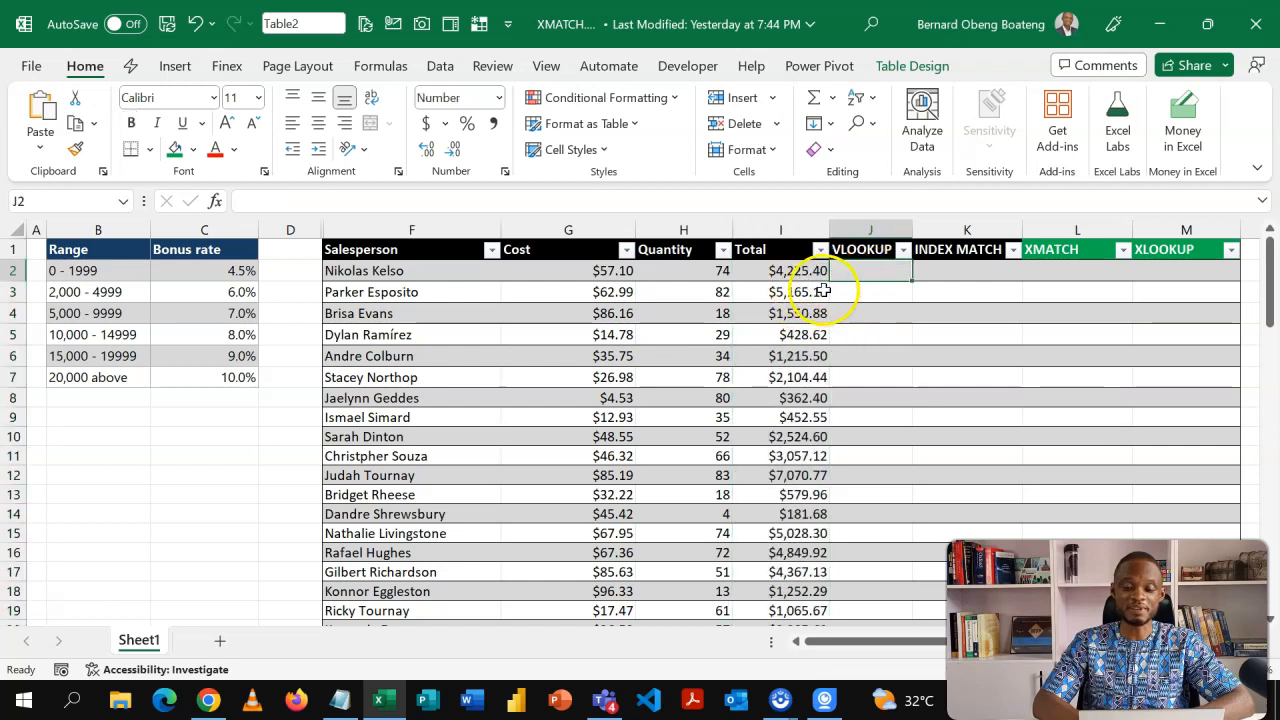
Examine the bonus-rate range table, the sales table and the Total column's formula.
drag(89, 251, 206, 345)
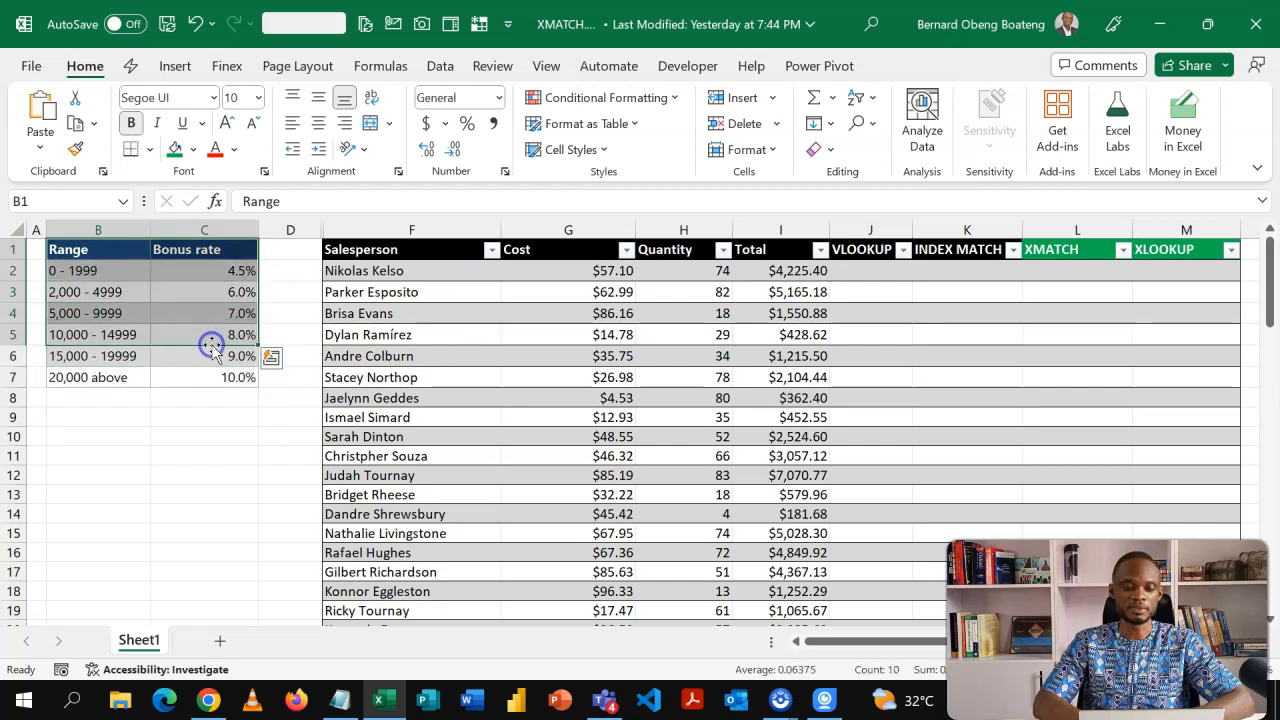
click(392, 278)
click(795, 273)
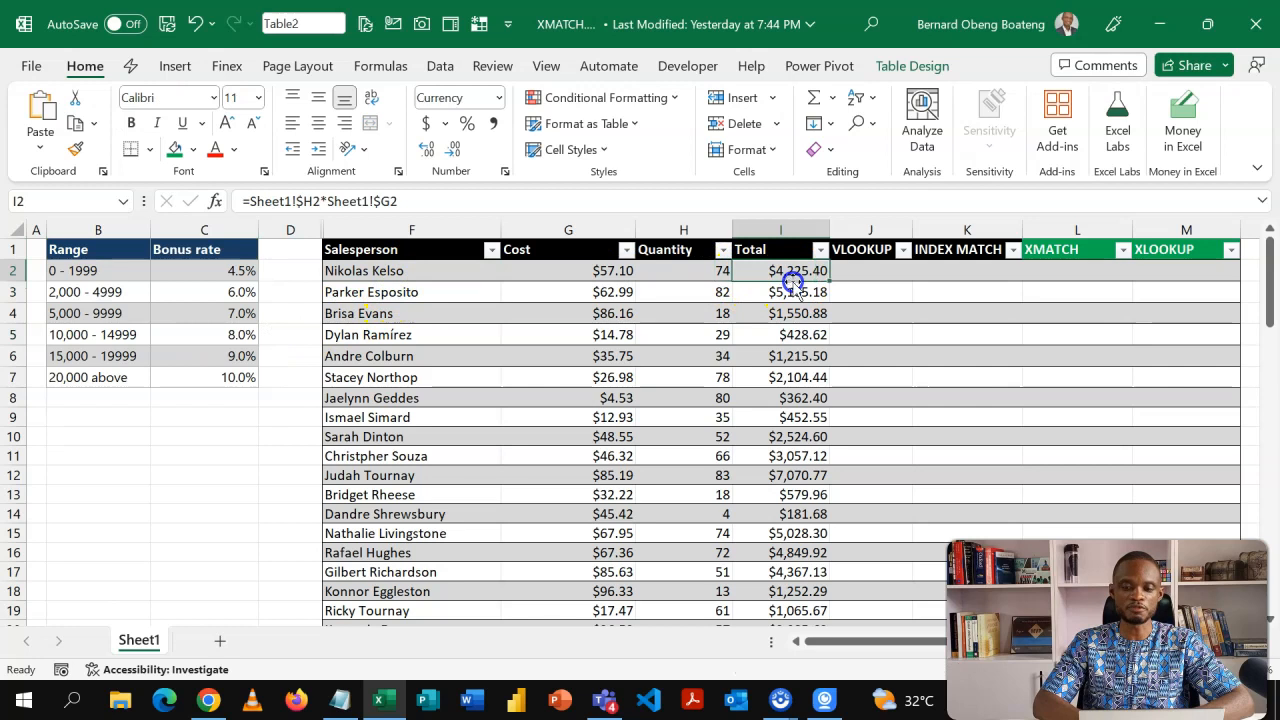
click(874, 274)
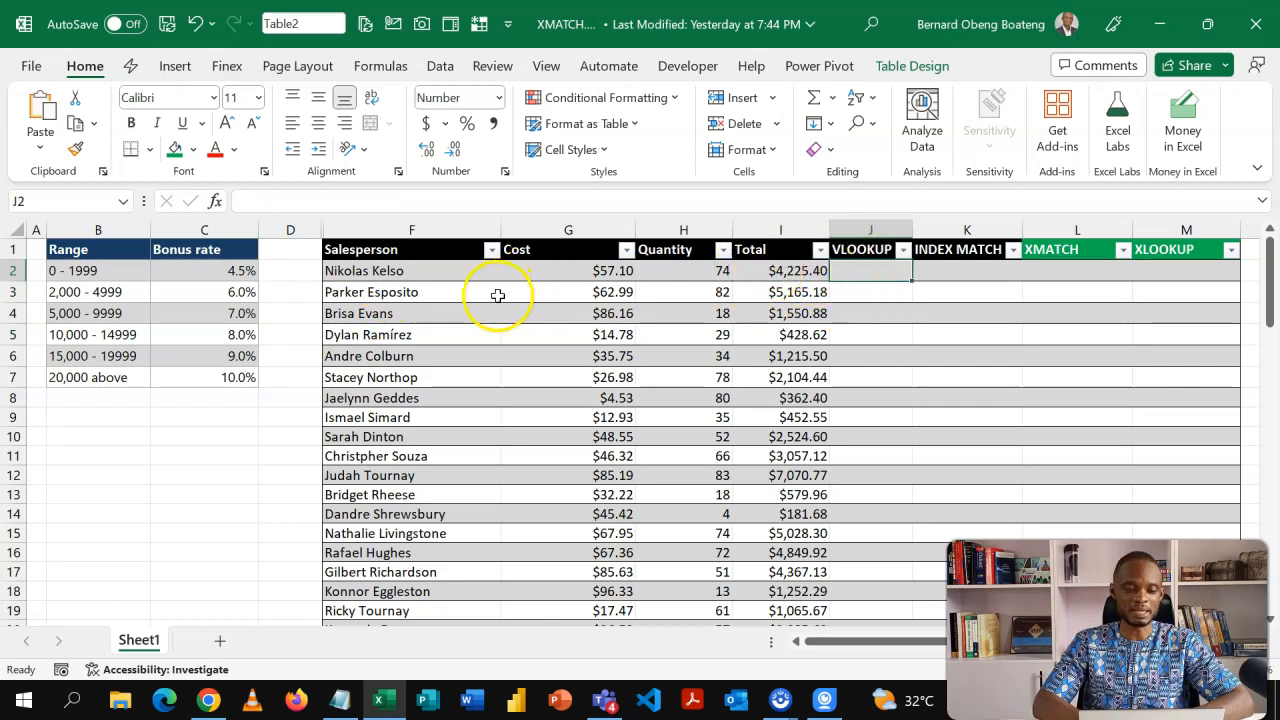
click(223, 291)
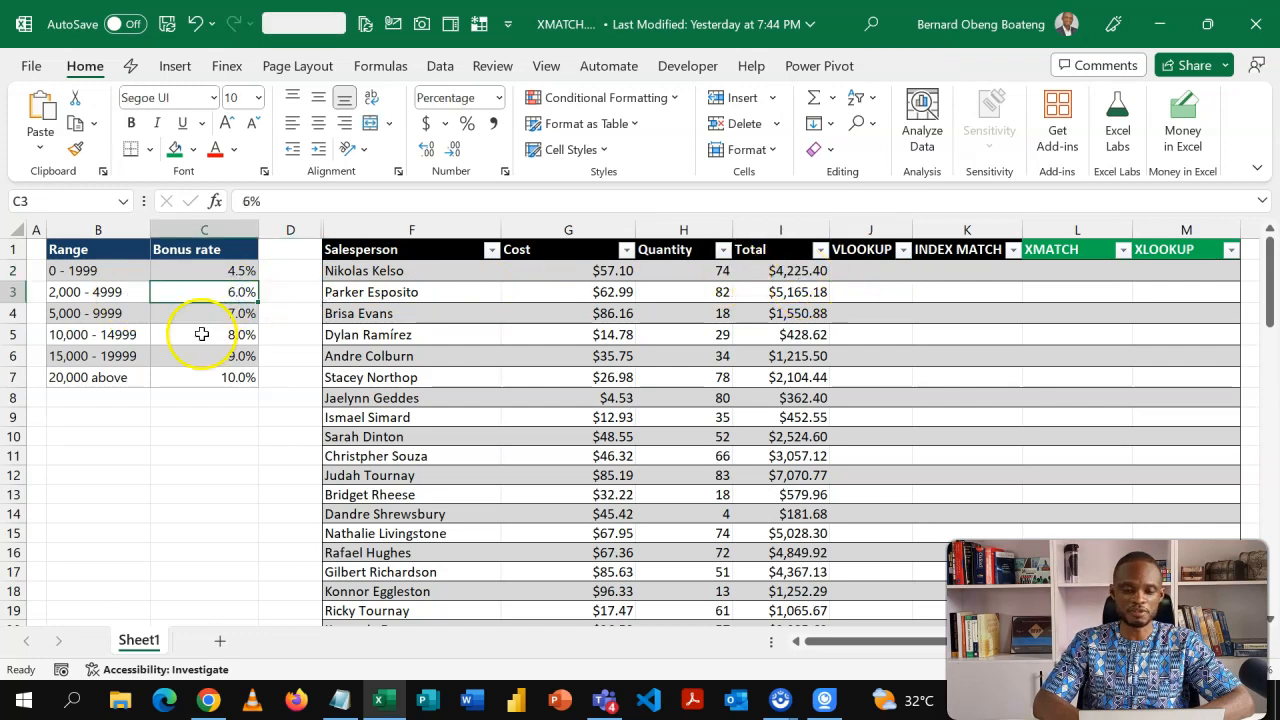
click(87, 291)
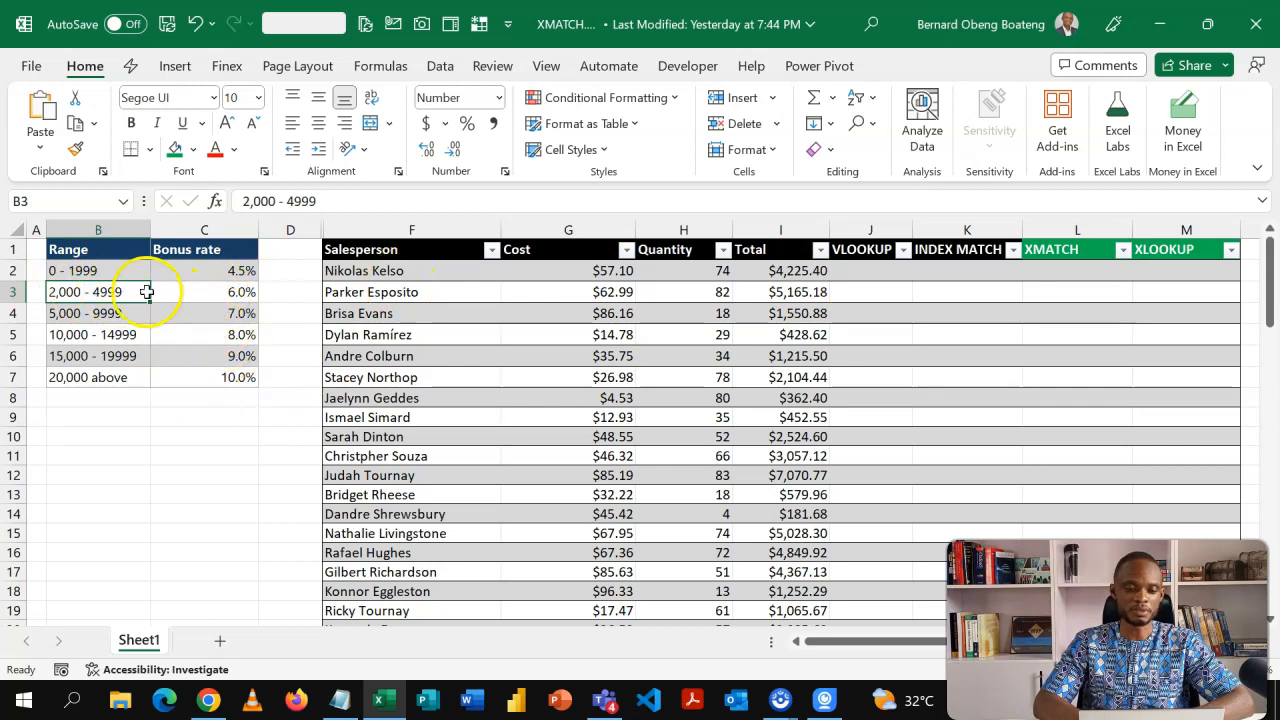
drag(125, 268, 116, 386)
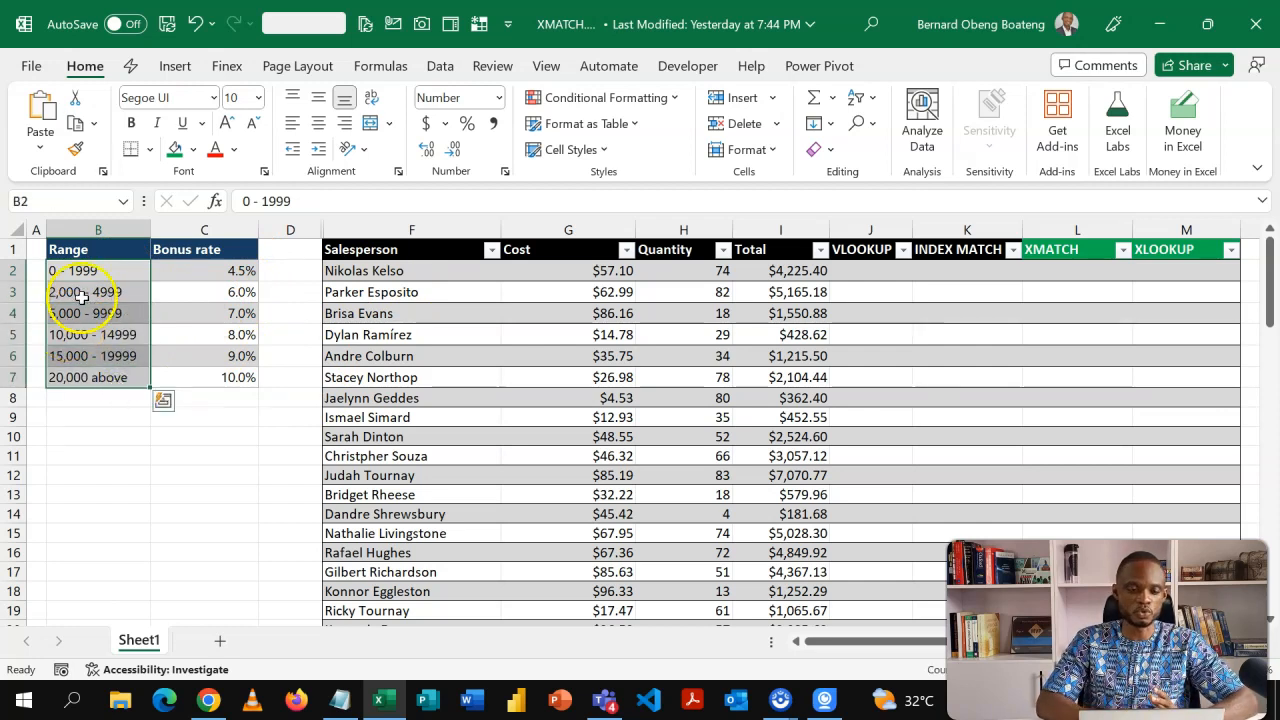
click(194, 286)
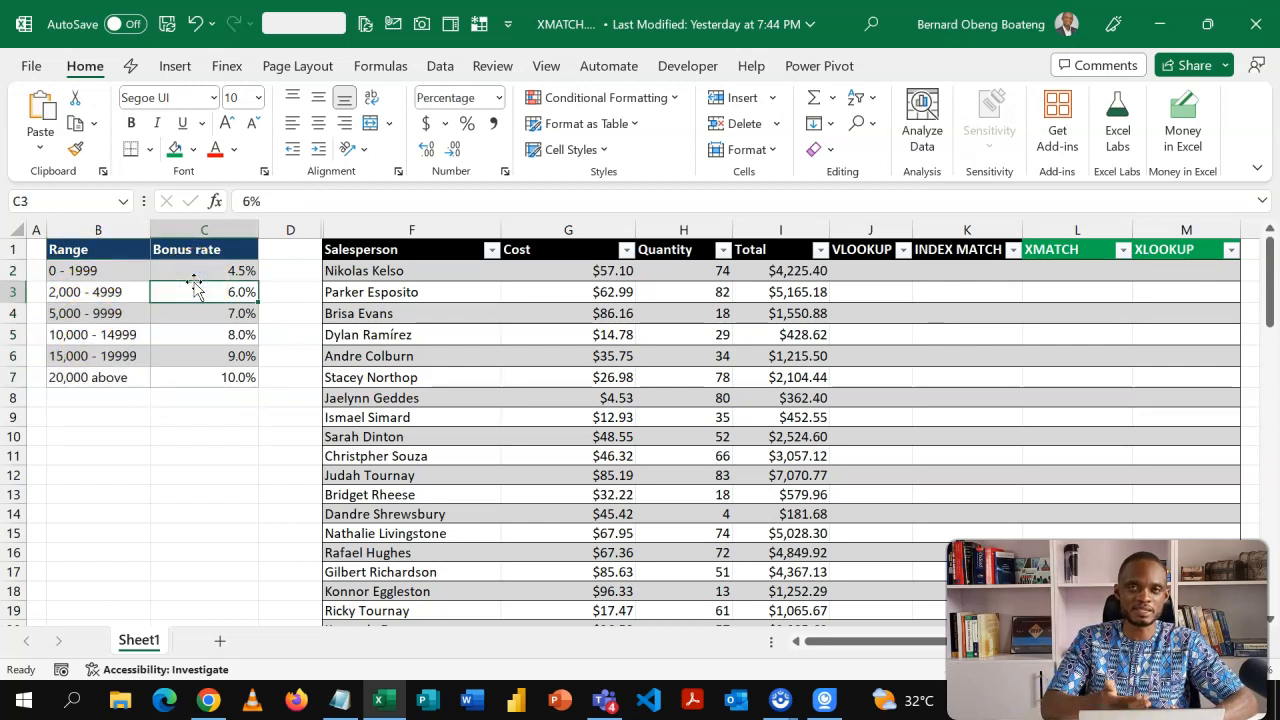
Insert a new column between Range and Bonus rate and title it Amount.
key(alt+i)
key(c)
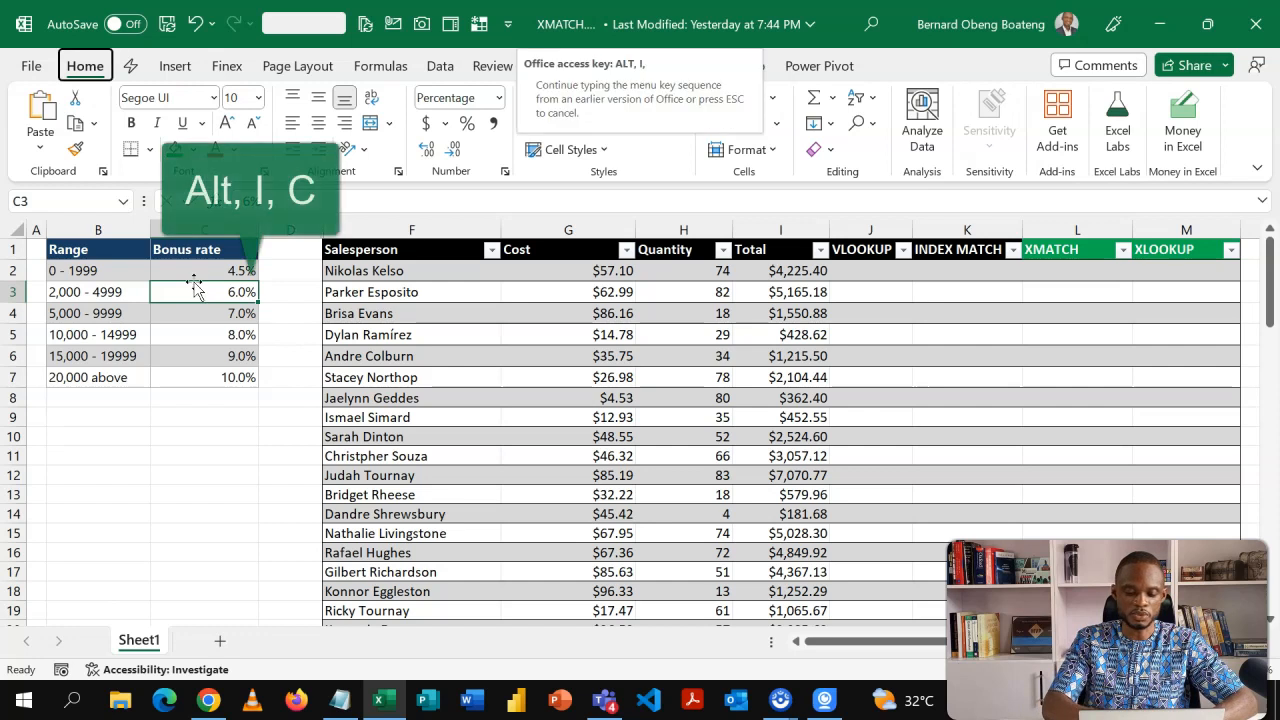
click(194, 249)
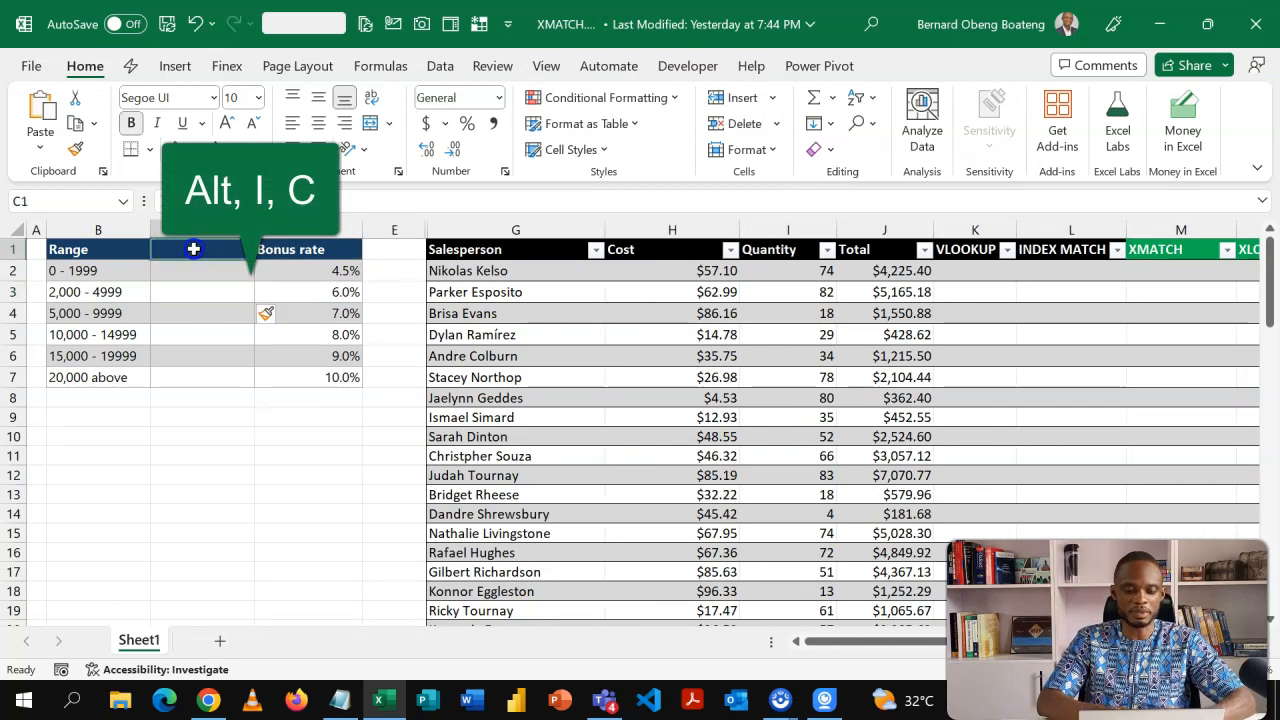
text(Amount)
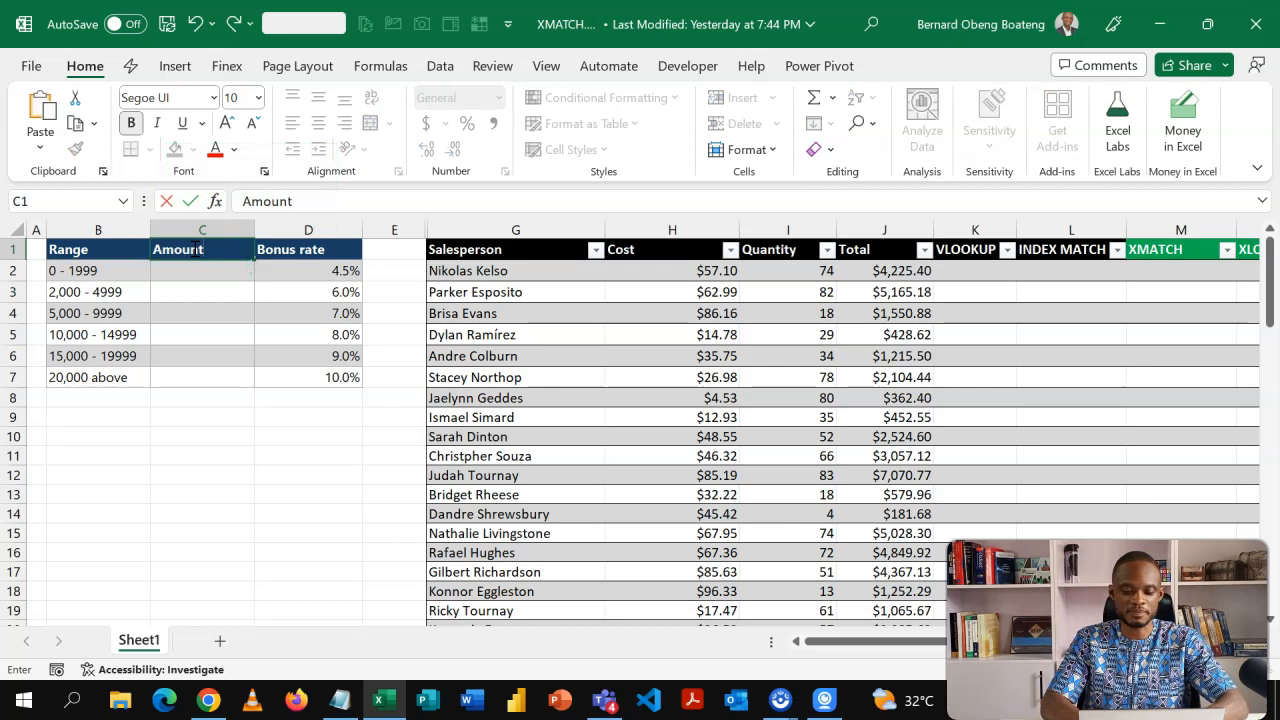
key(Return)
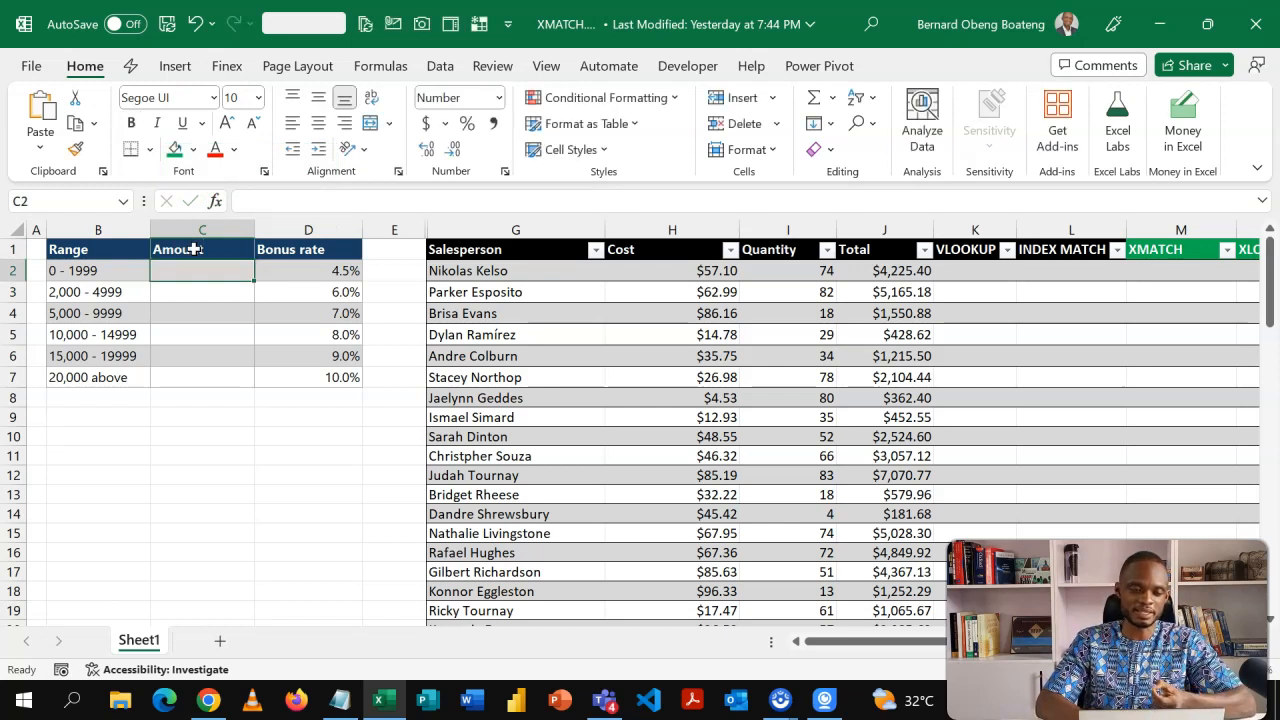
click(63, 273)
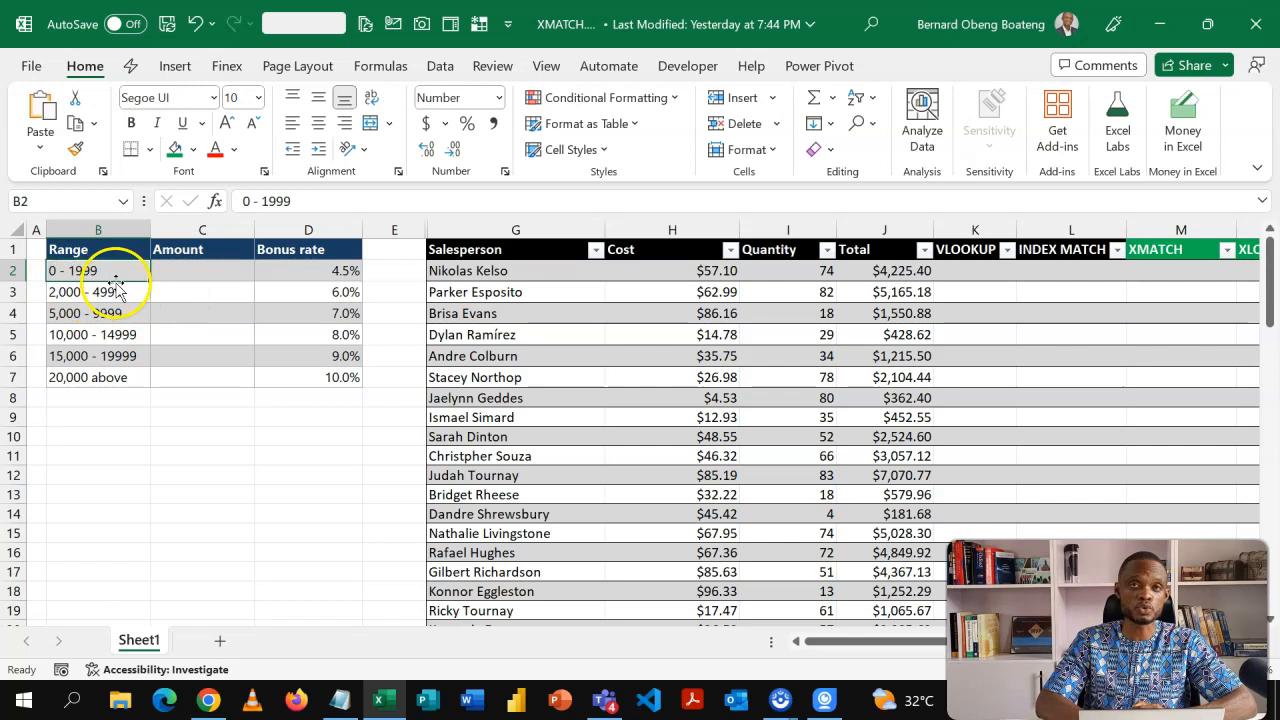
text(0)
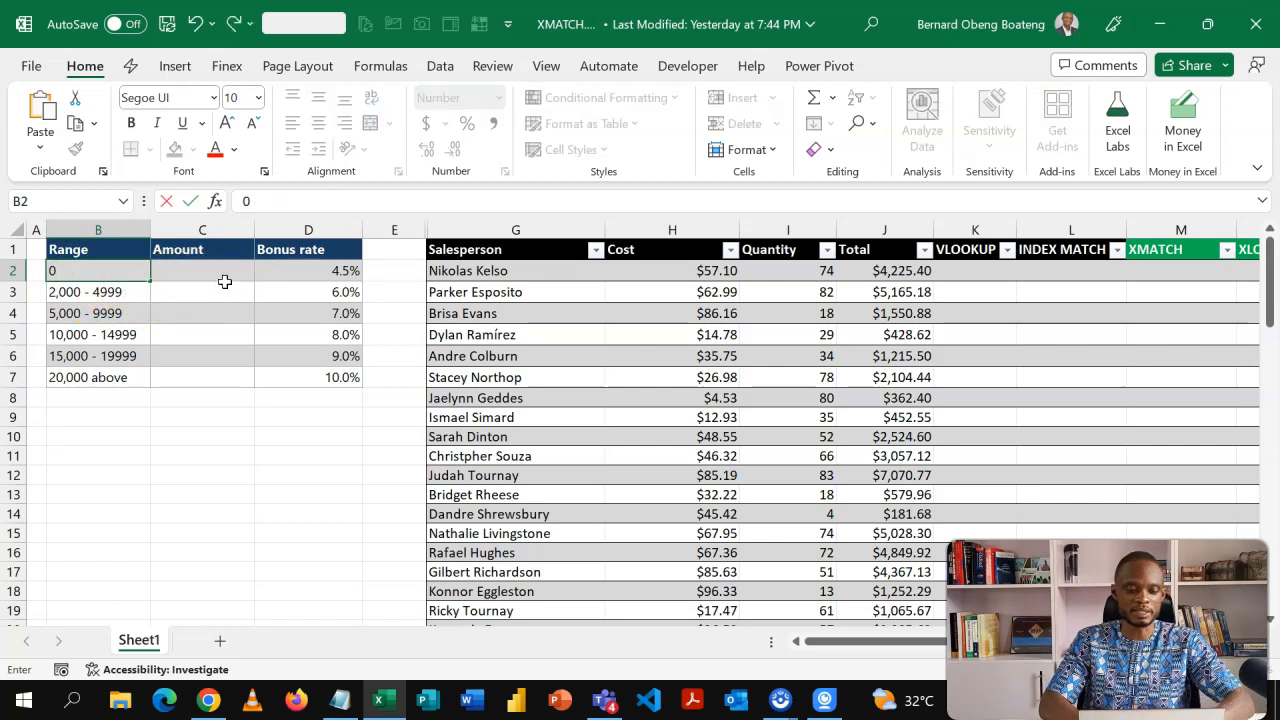
key(Escape)
Fill the Amount column with the lower bounds 0, 2000, 5000, 10,000, 15000 and 20000.
click(225, 280)
text(0)
key(Return)
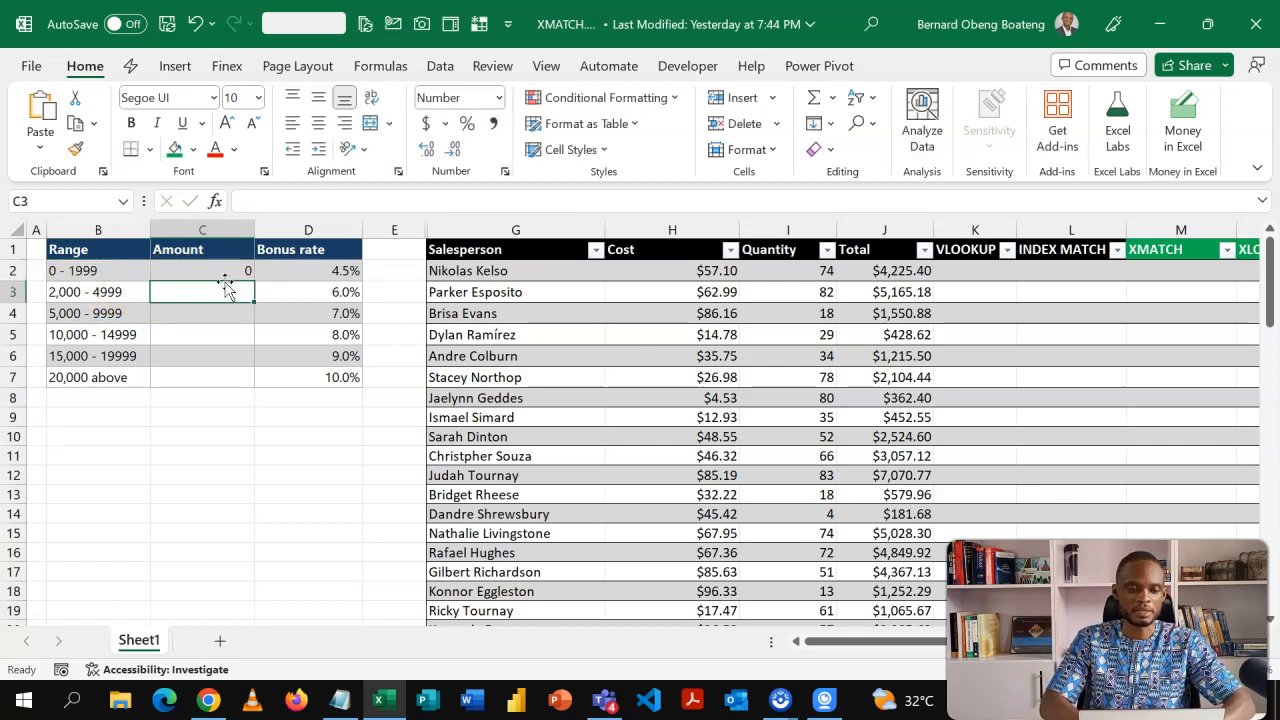
text(2000)
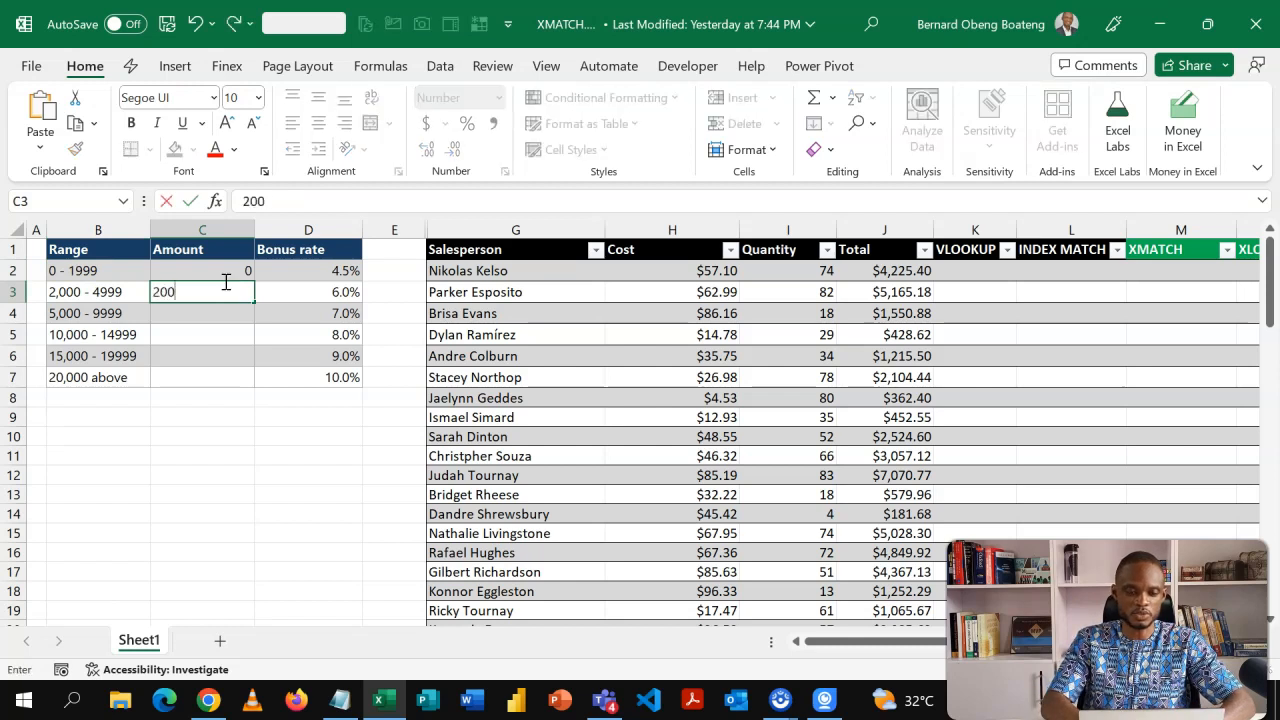
key(Return)
text(5000)
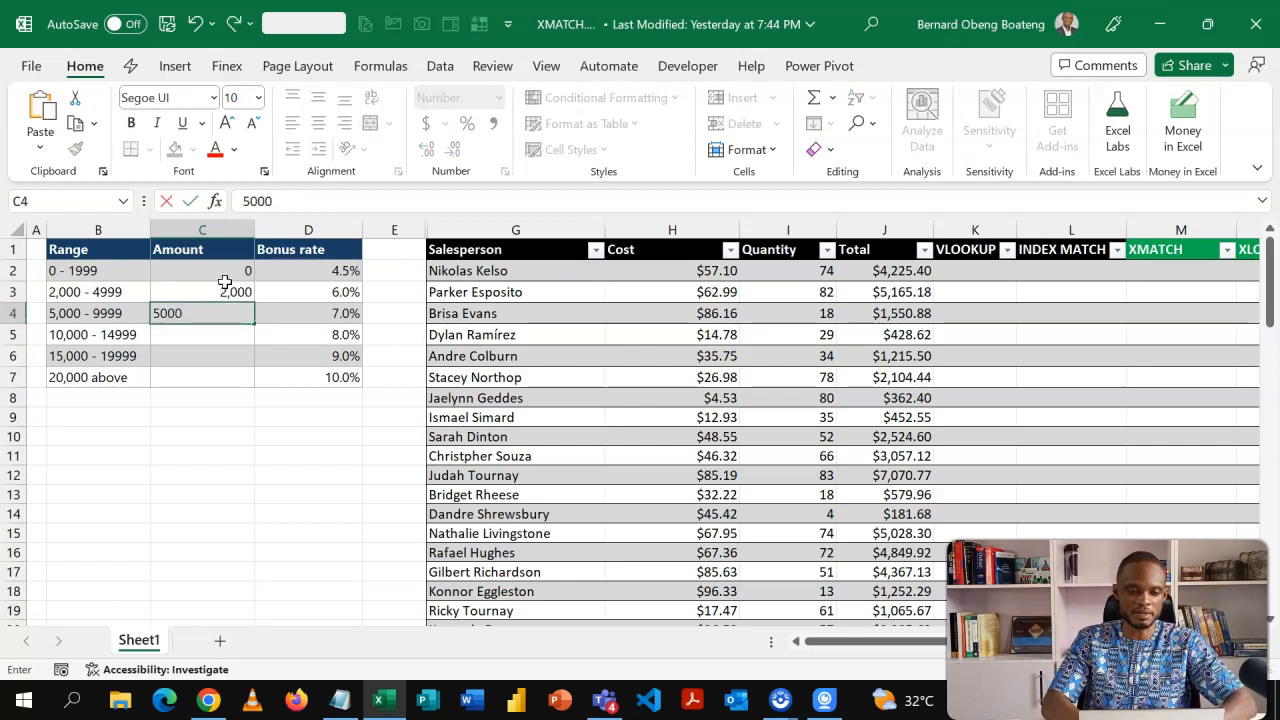
key(Return)
text(10,000)
key(Return)
text(15000)
key(Return)
text(20000)
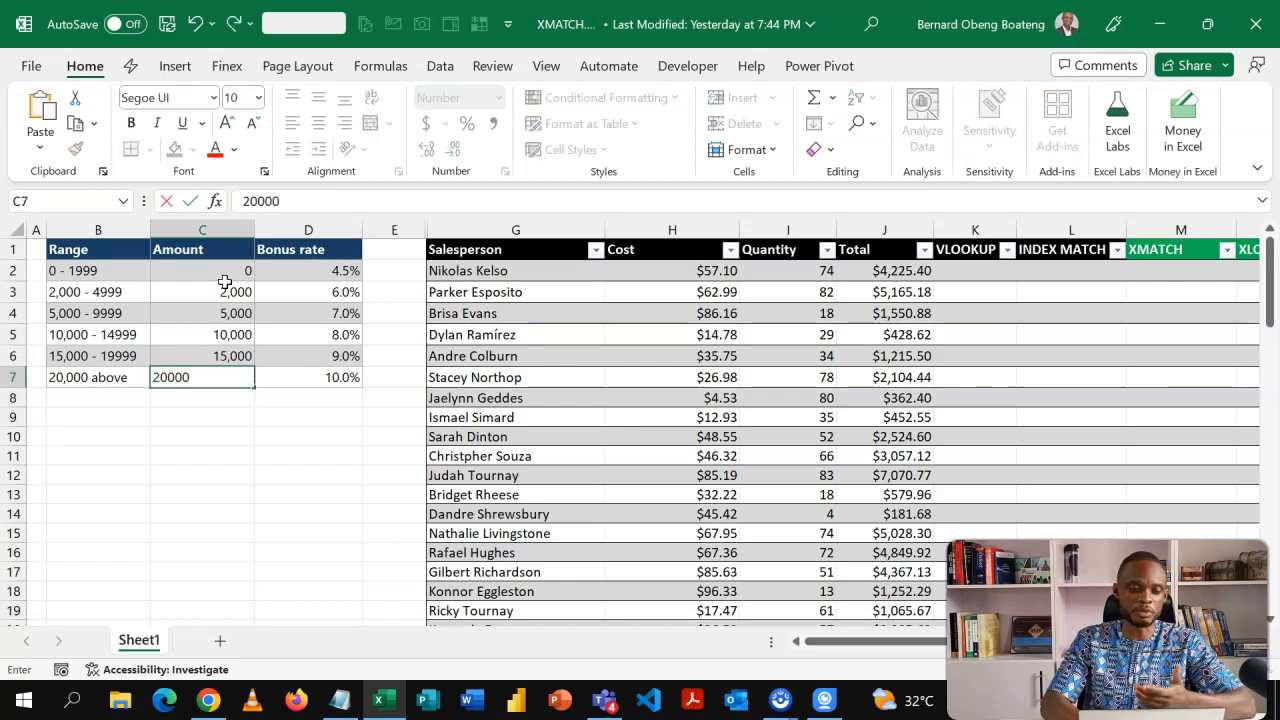
key(Return)
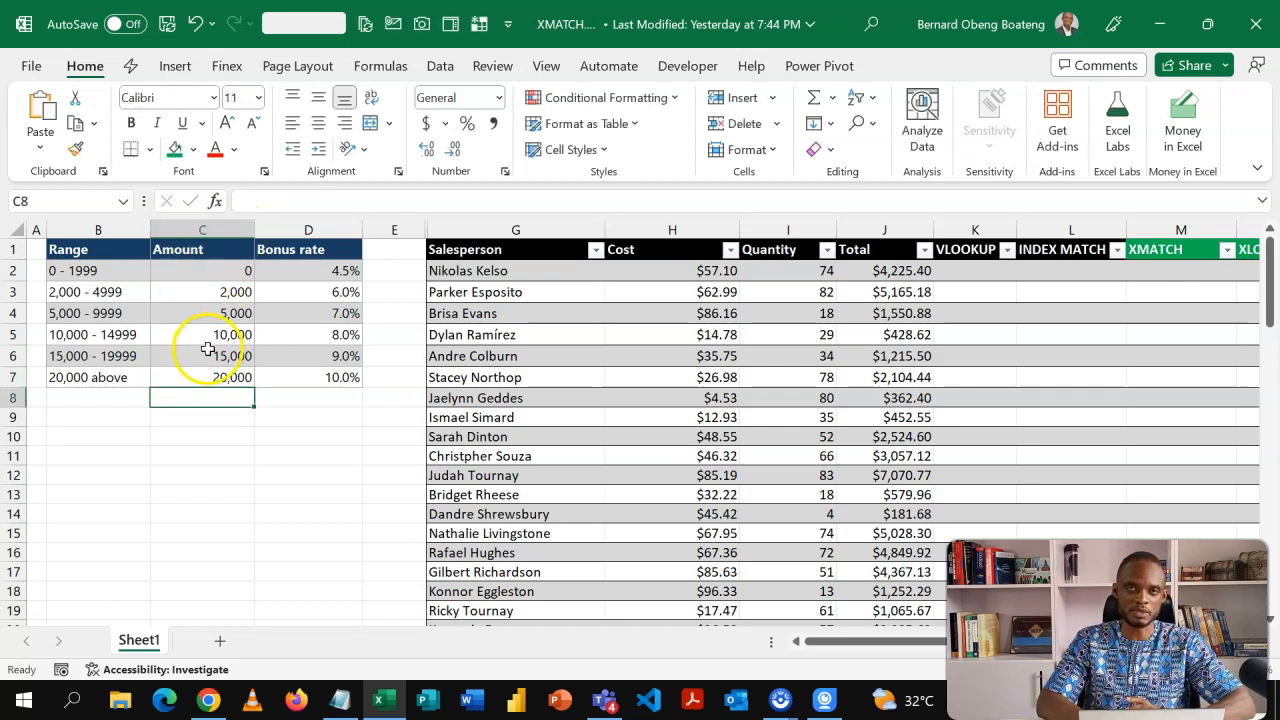
Review the Amount and Bonus rate values and the Total formula in the sales table.
click(213, 318)
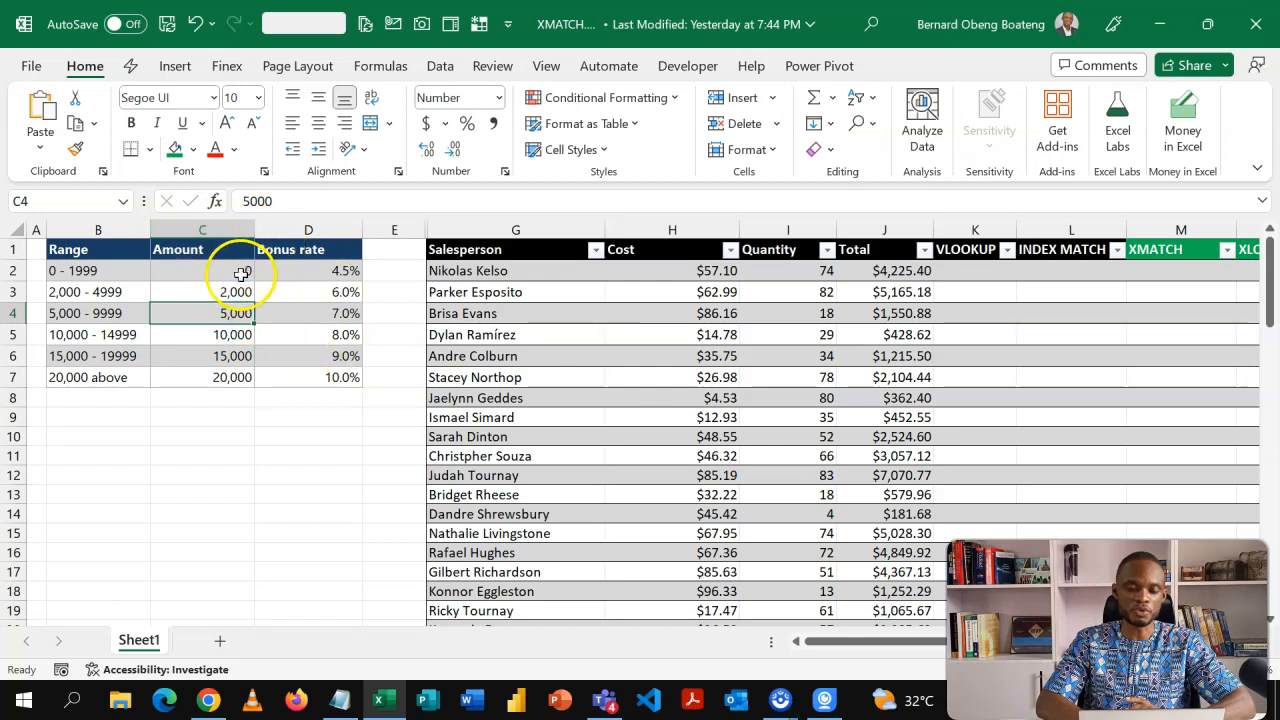
click(241, 273)
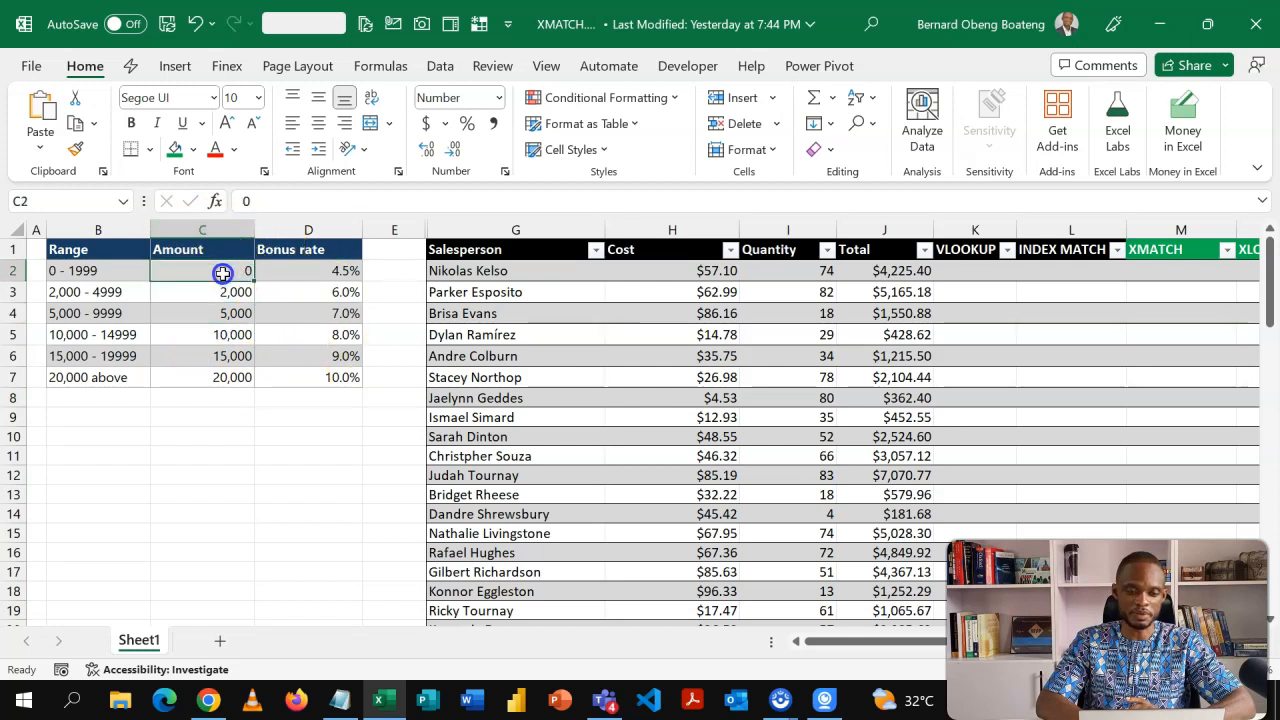
click(877, 272)
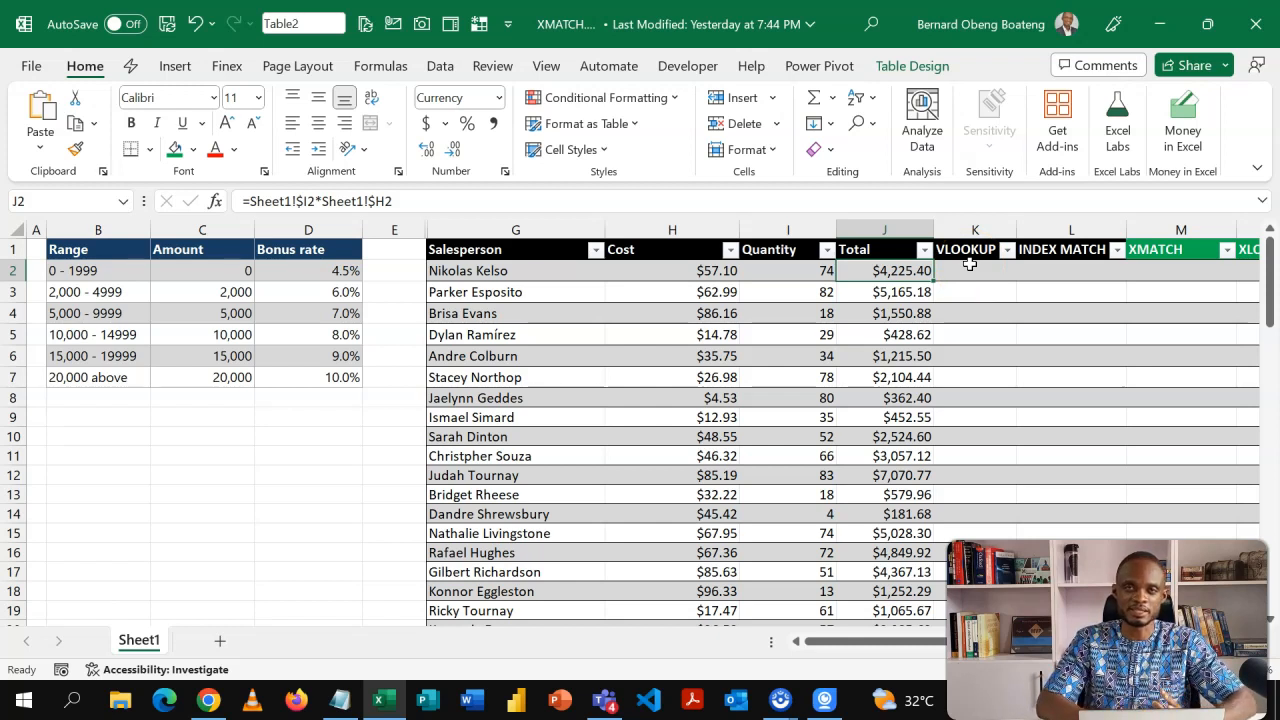
click(238, 272)
drag(238, 272, 304, 393)
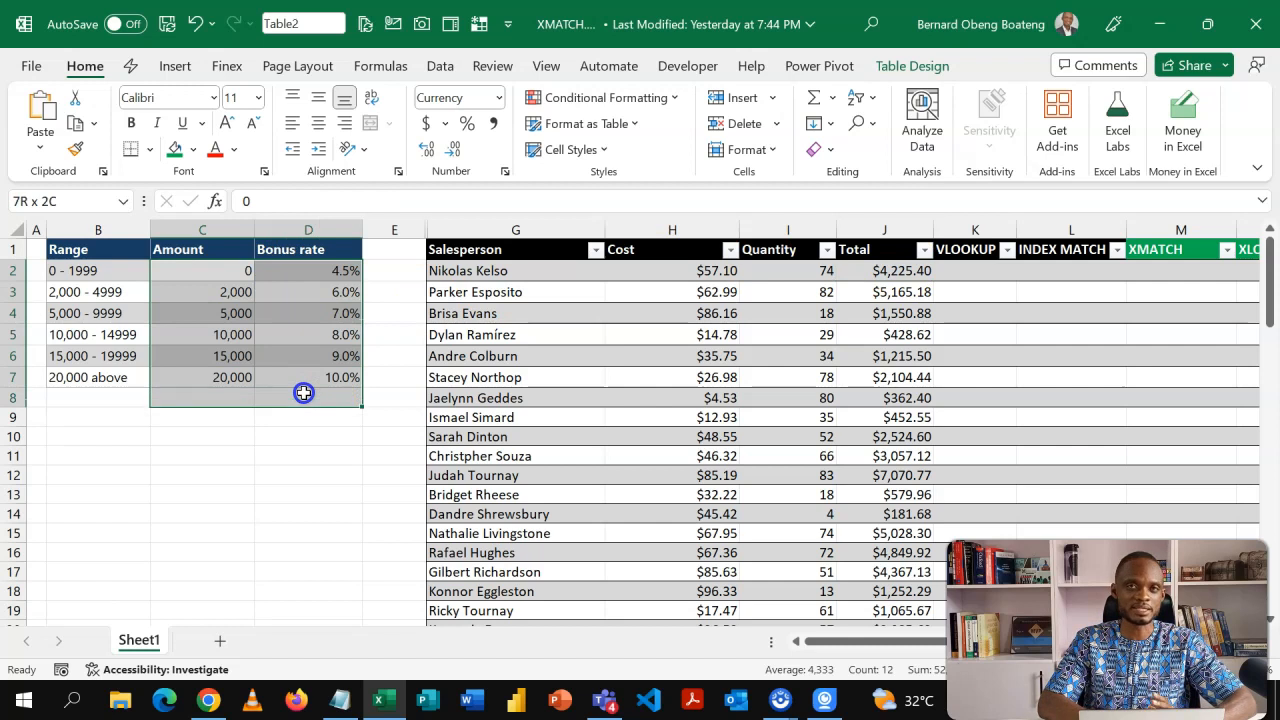
click(298, 330)
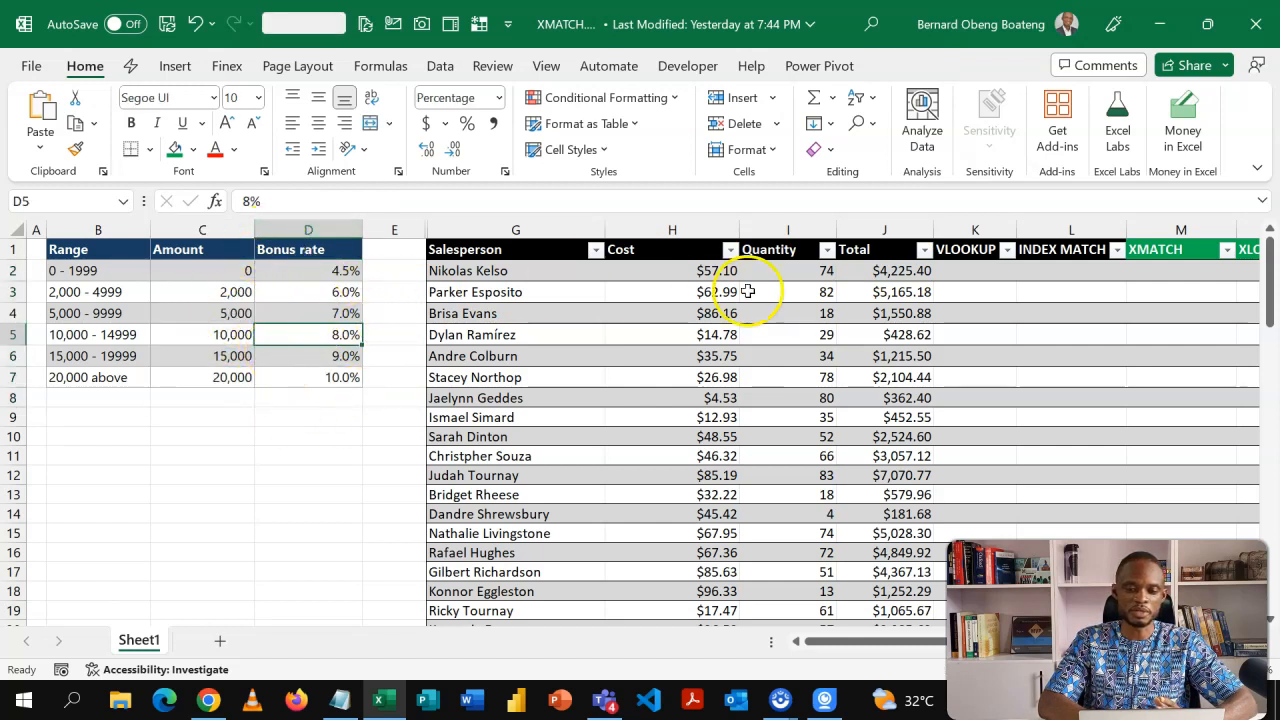
Start a VLOOKUP formula in the first VLOOKUP cell, using the row's Total J2 as lookup value.
click(1047, 266)
key(Right)
scroll(1047, 266, right, 2)
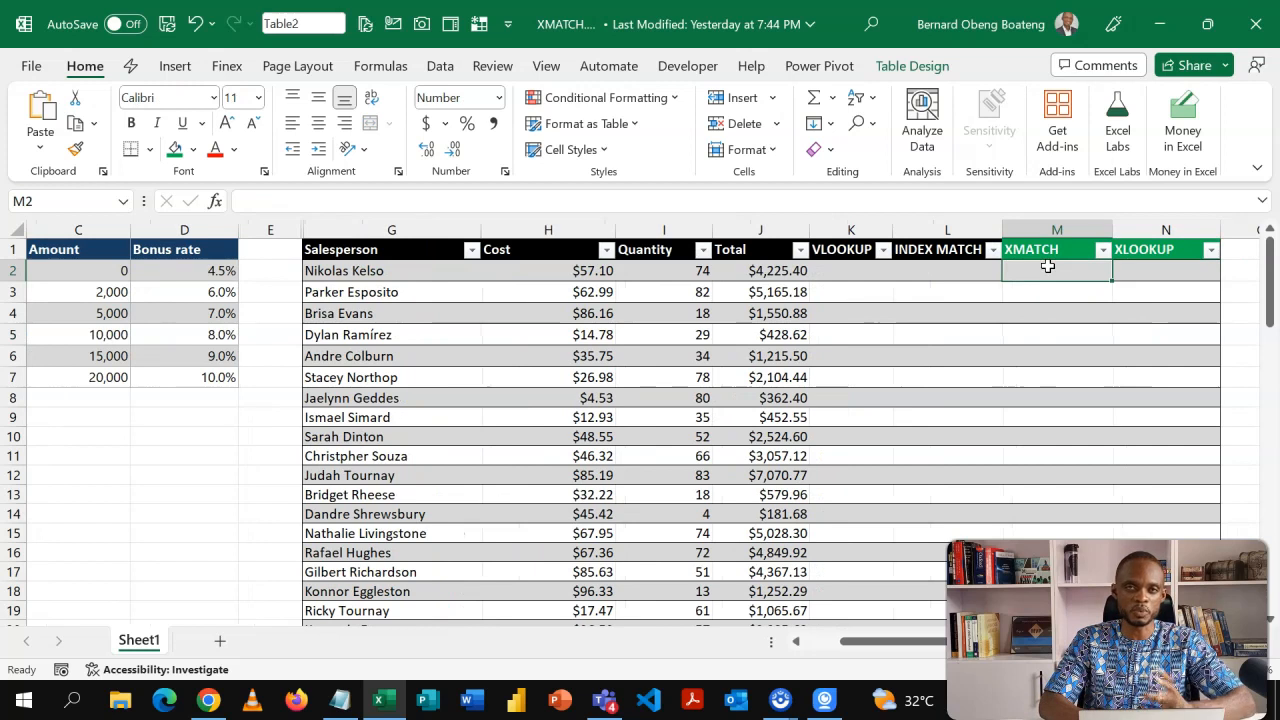
key(Left)
key(Left)
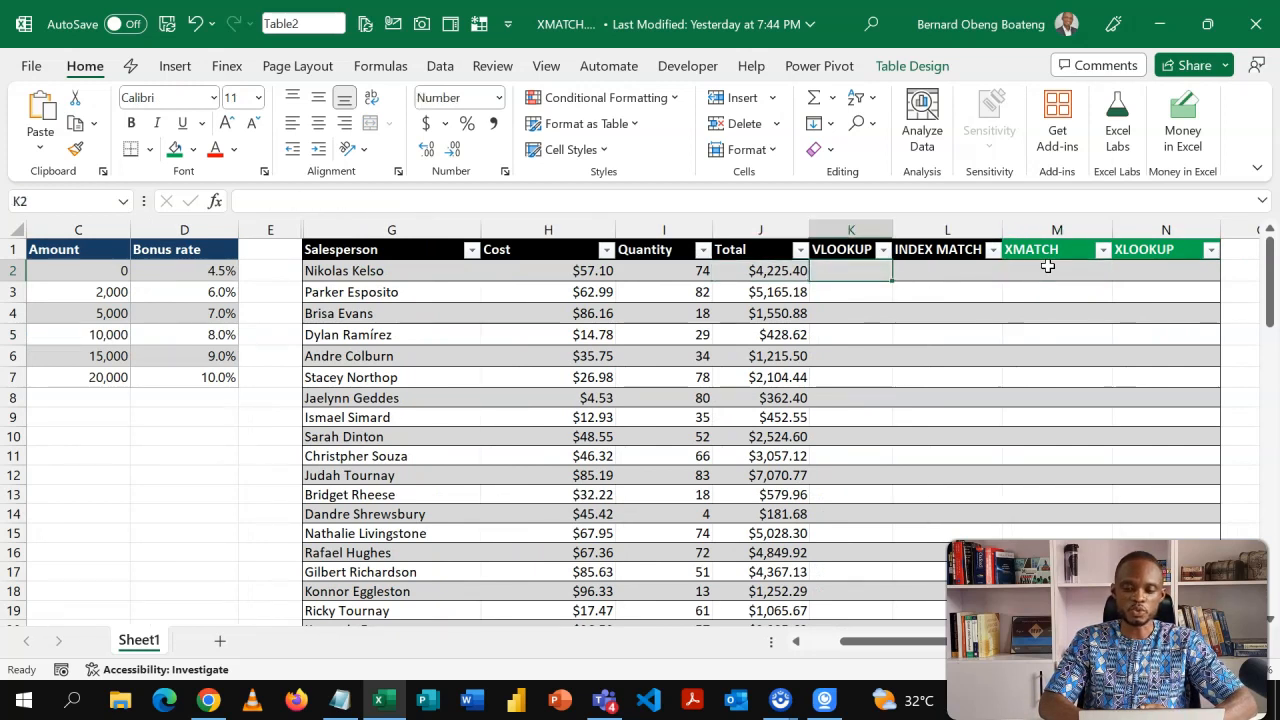
text(=VLOOKUP()
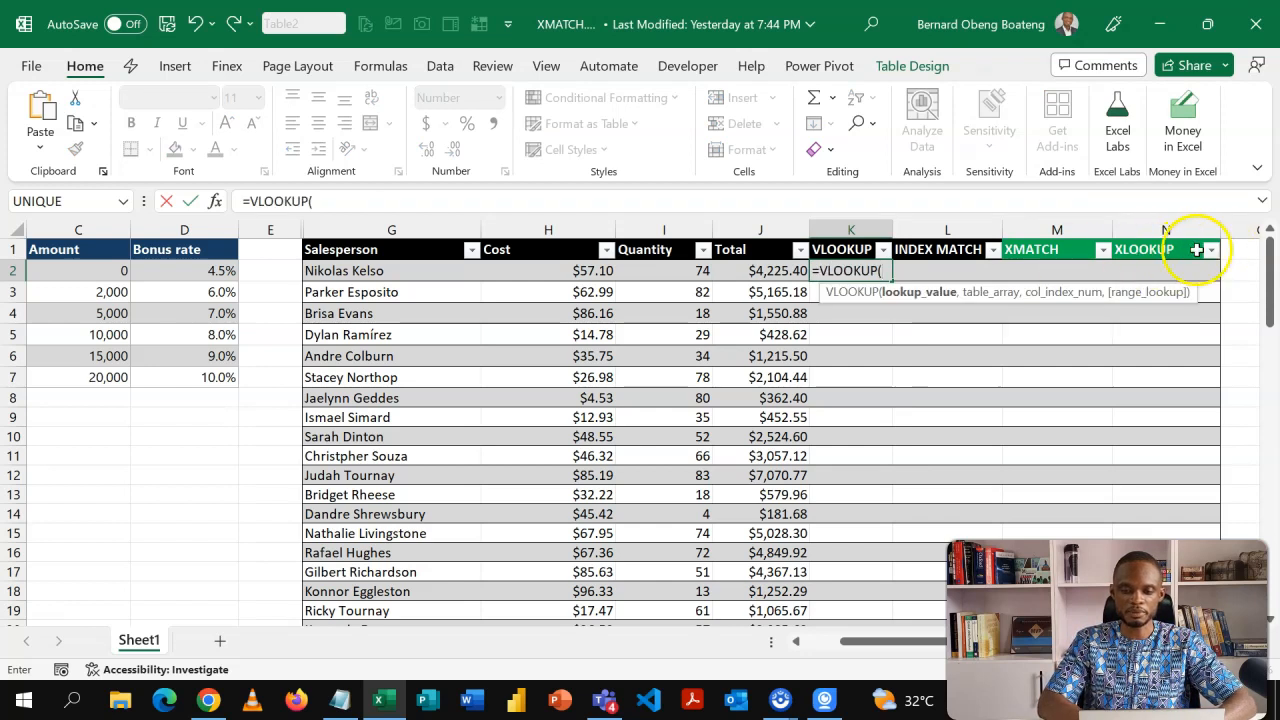
click(766, 272)
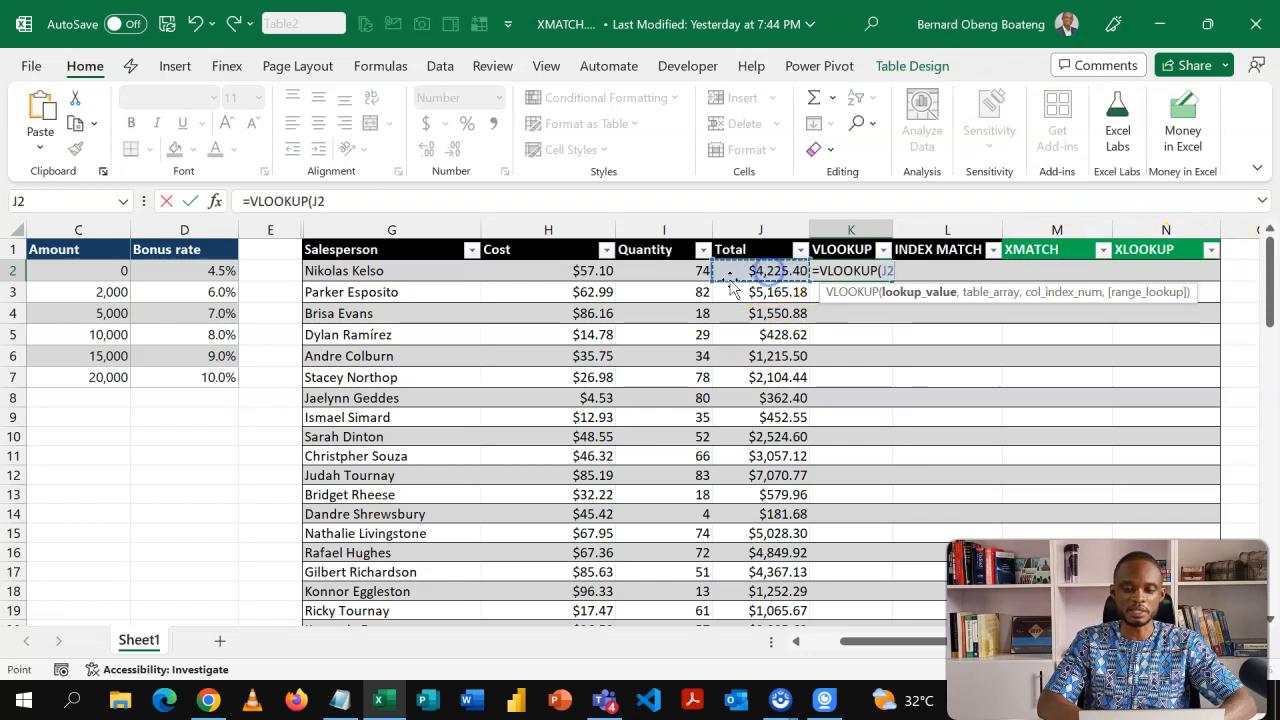
text(,)
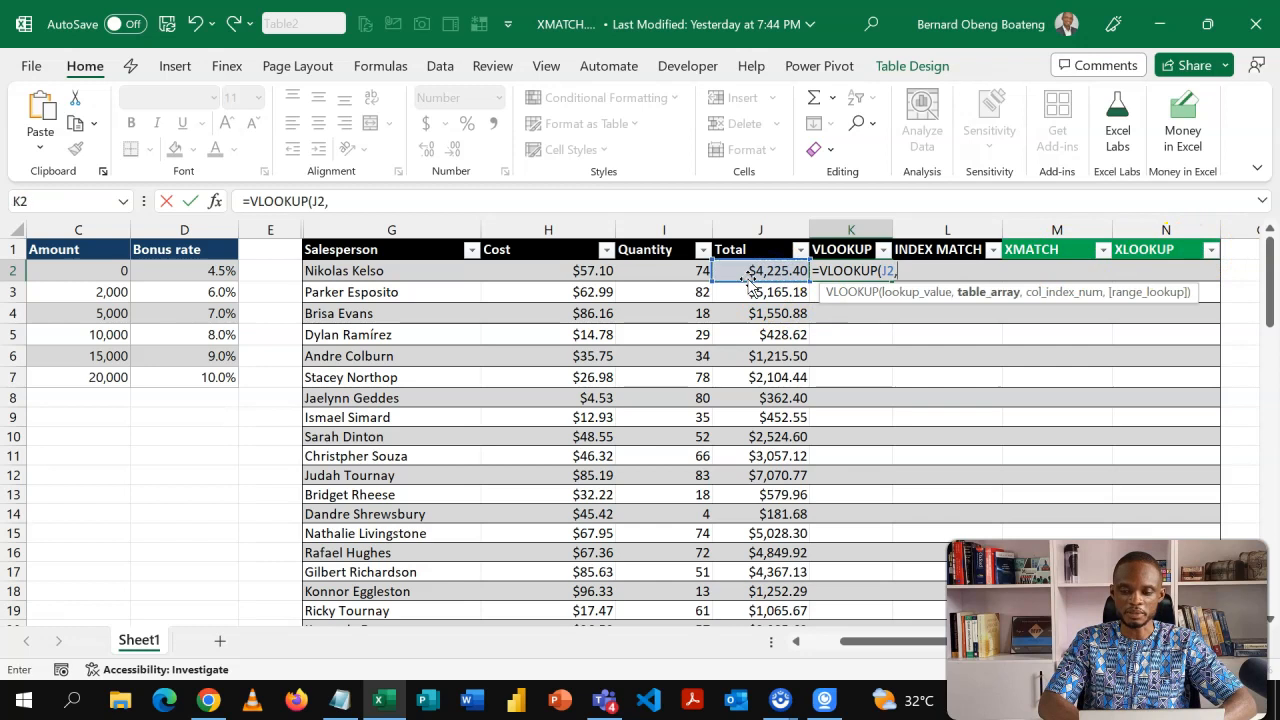
Set the VLOOKUP table array to the Amount and Bonus rate columns, locked as $C$2:$D$7.
key(Down)
key(Left)
key(Left)
key(Left)
key(Left)
key(Left)
key(Left)
key(Left)
key(Left)
key(Left)
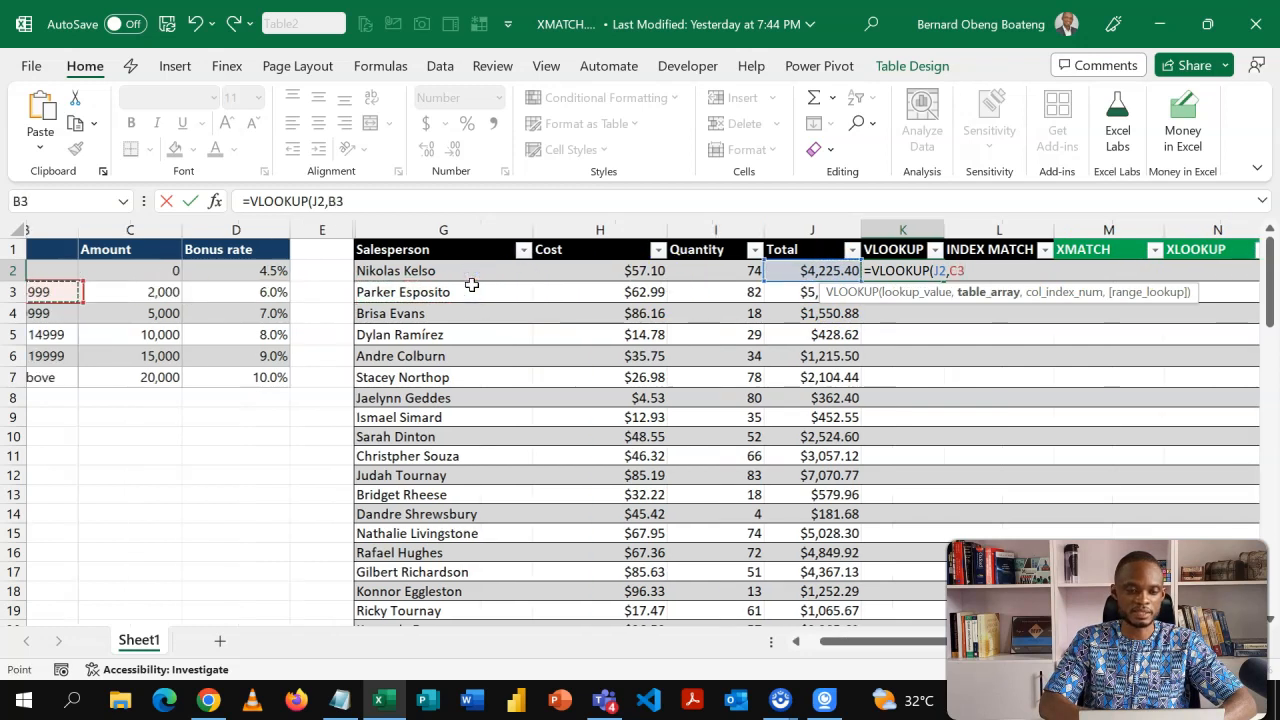
key(Right)
key(Up)
key(Up)
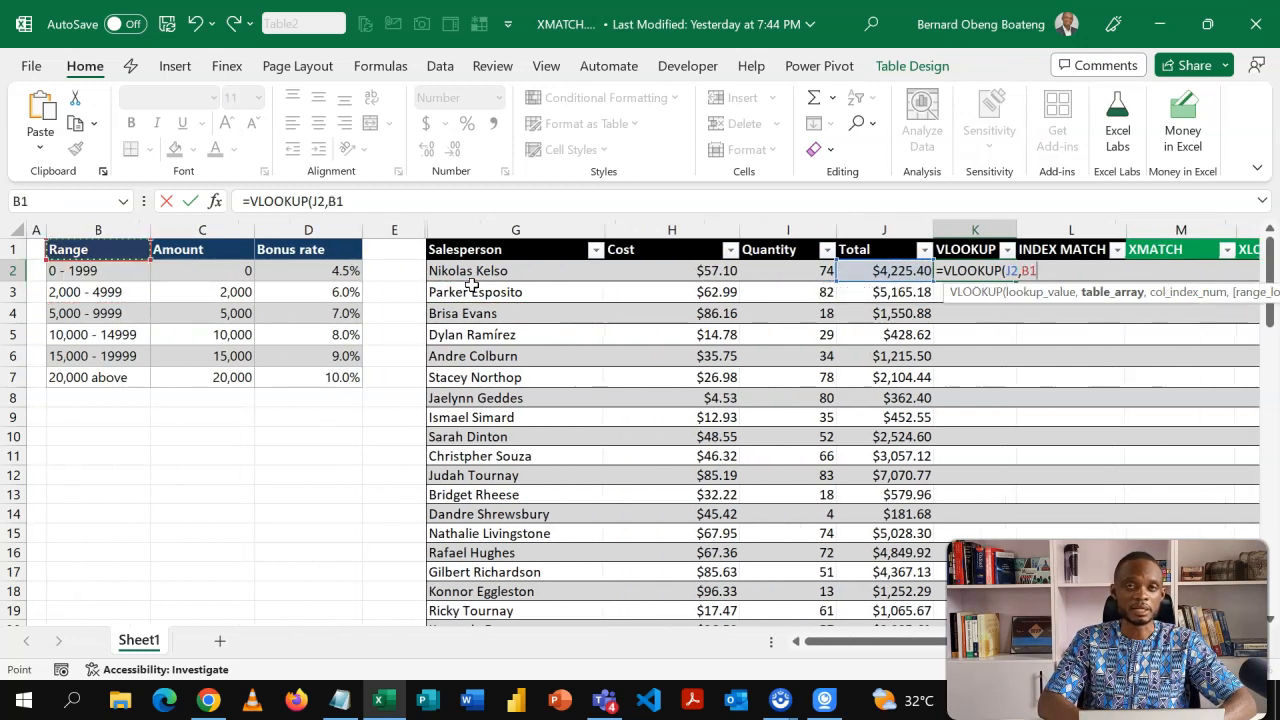
click(201, 263)
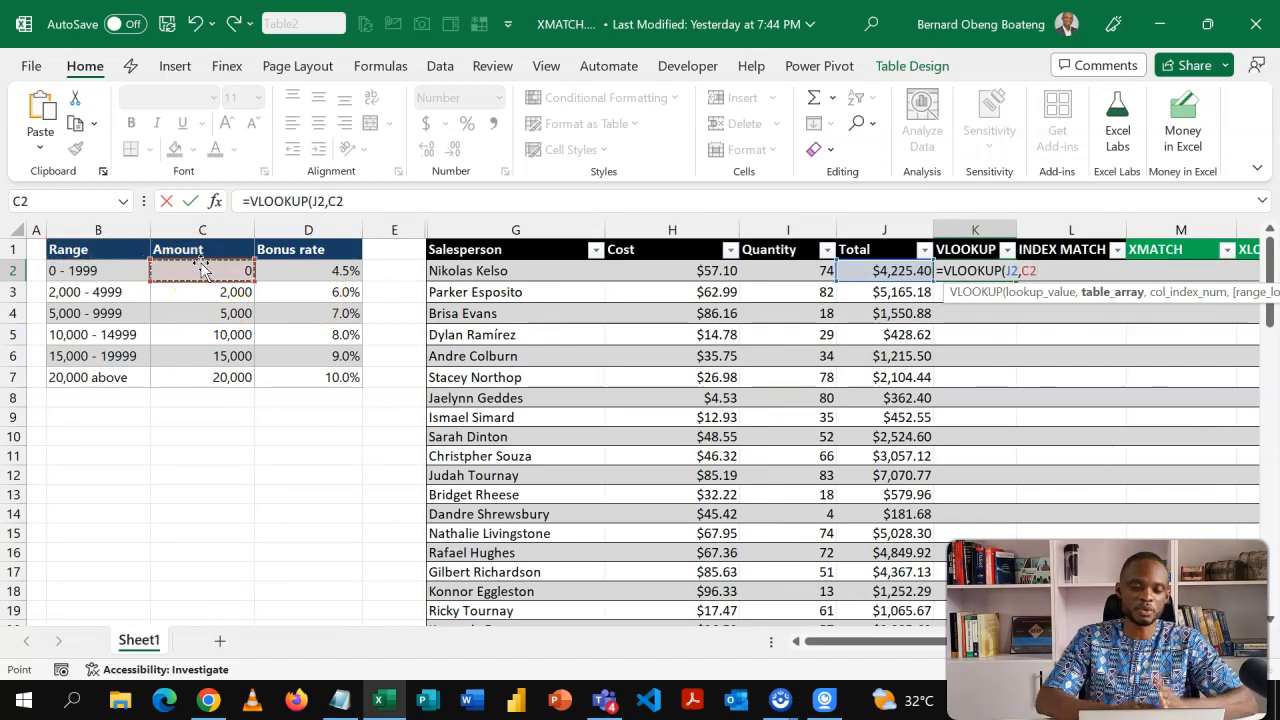
click(134, 271)
drag(134, 271, 318, 377)
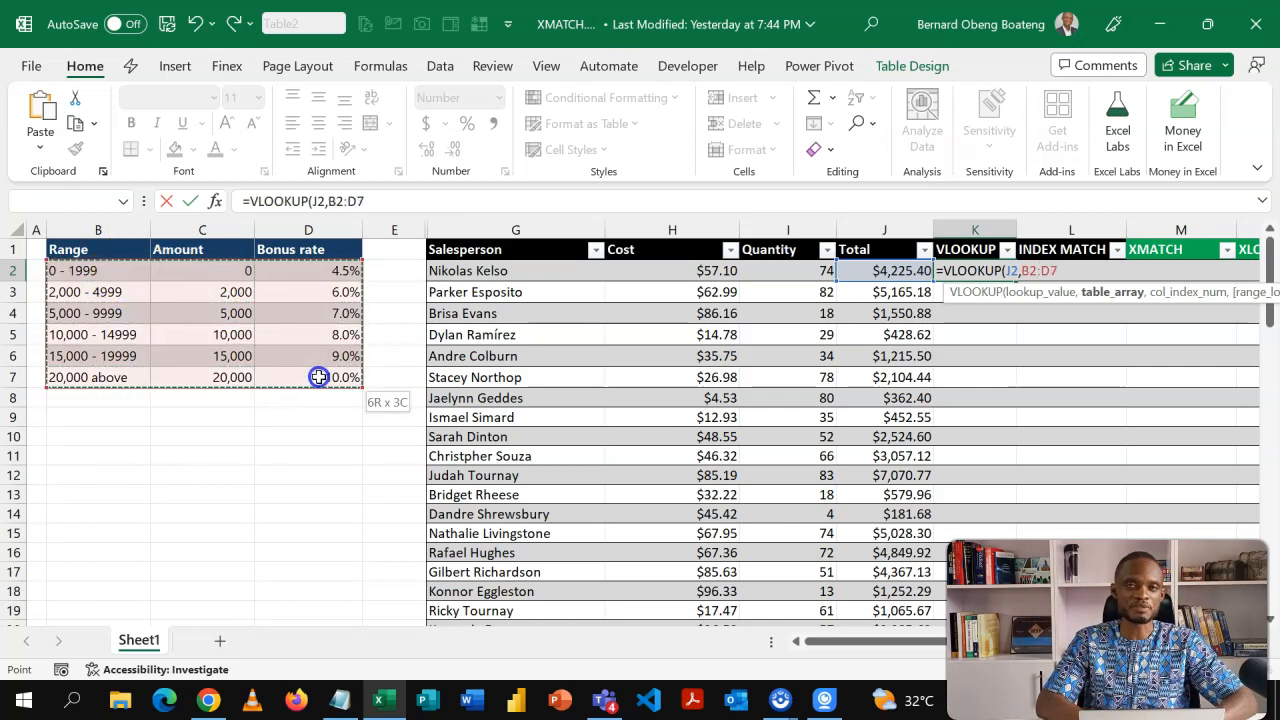
click(223, 271)
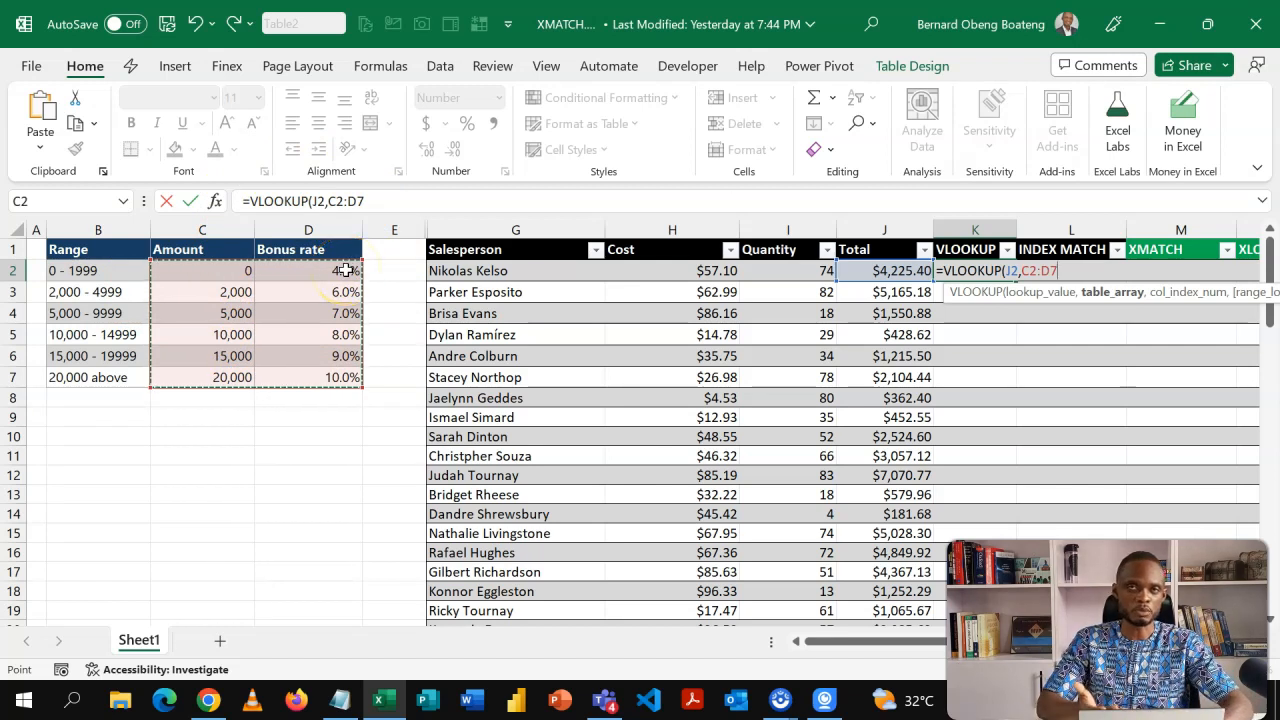
key(F4)
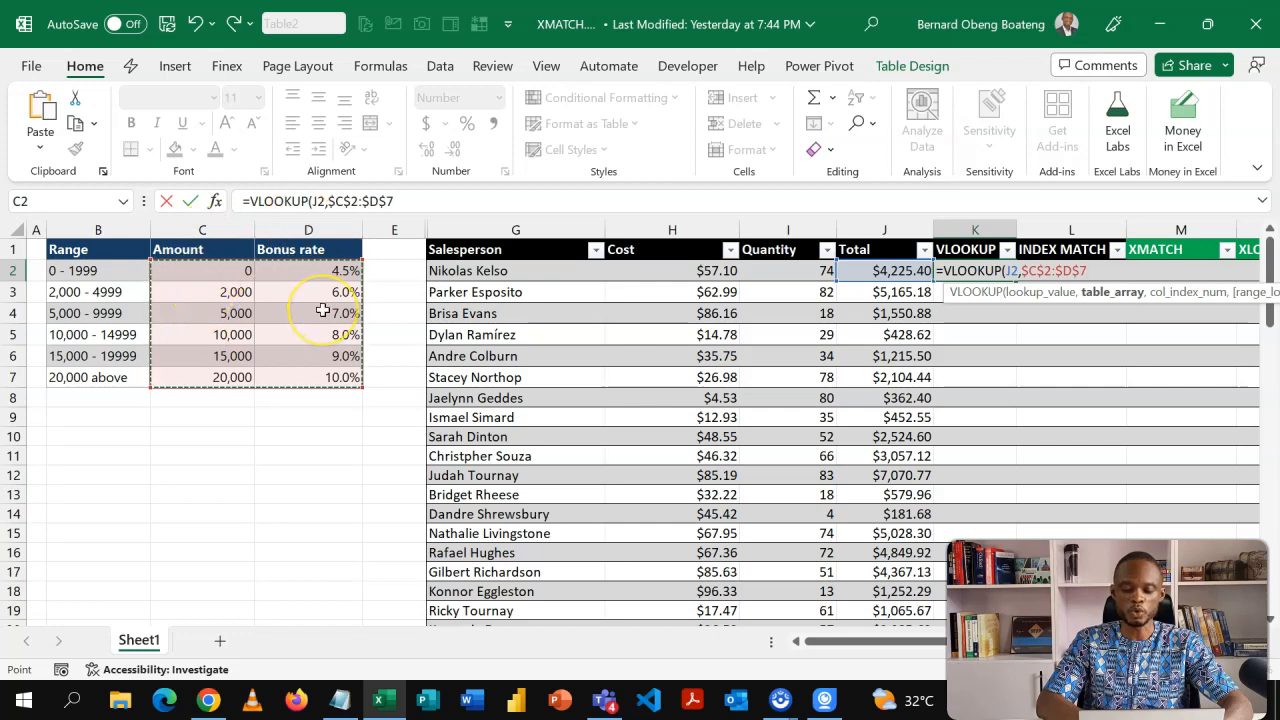
Finish the VLOOKUP with column index 2 and TRUE for approximate match, and enter the formula.
text(,)
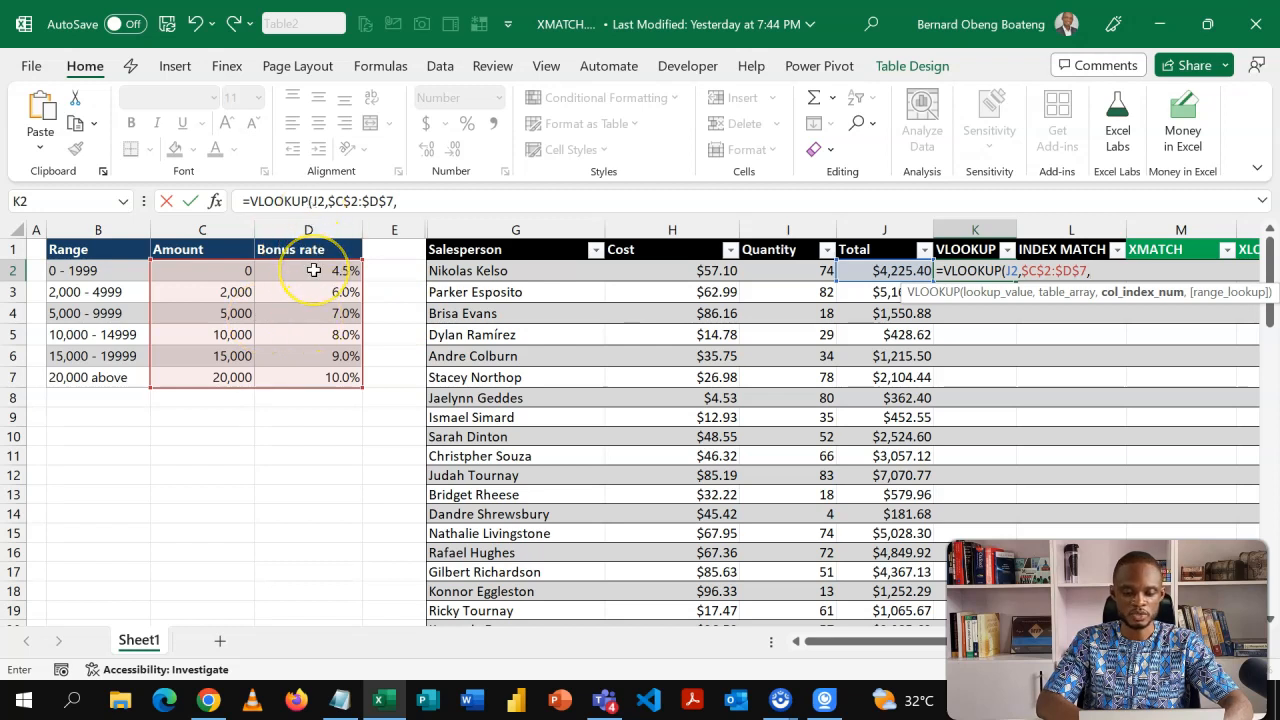
text(2)
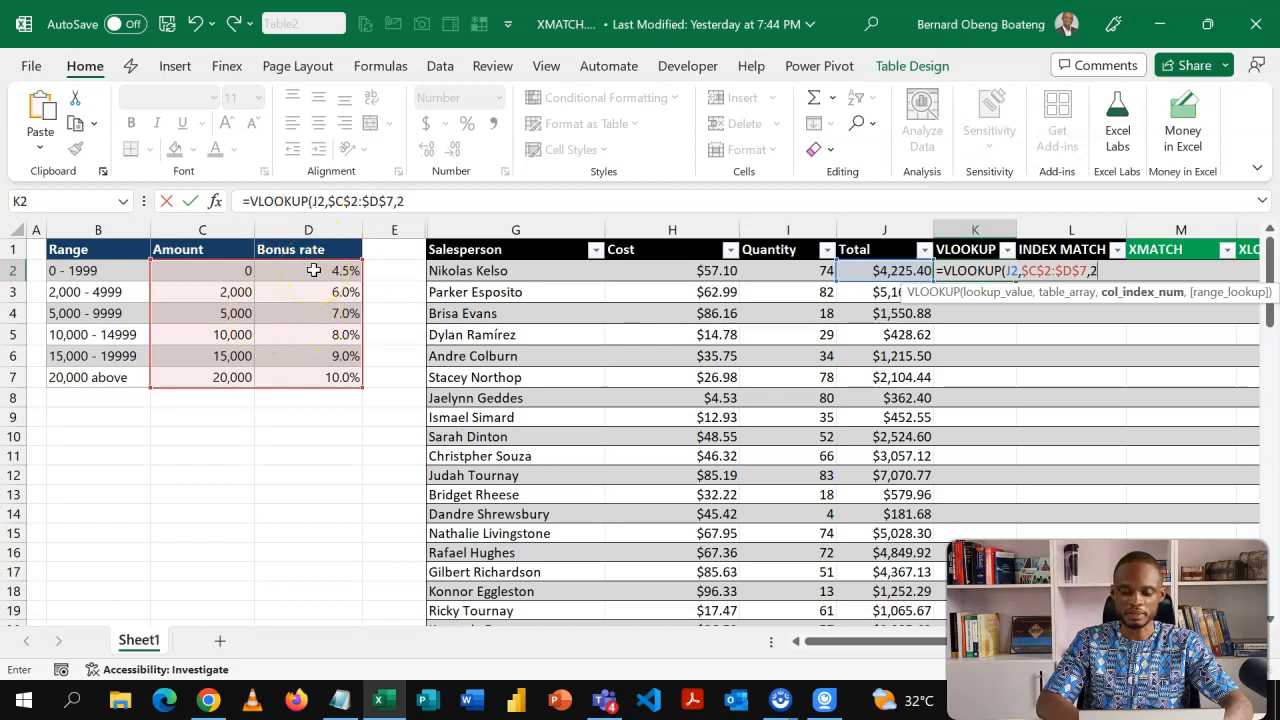
text(,)
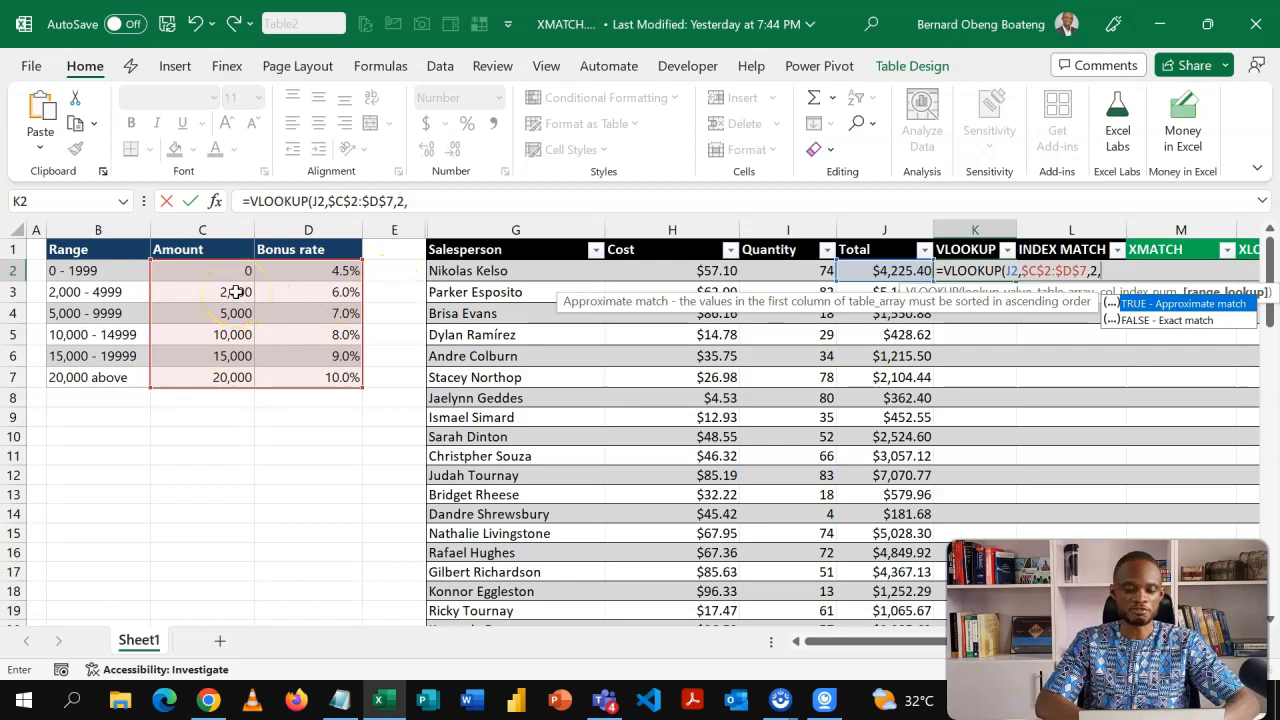
key(Tab)
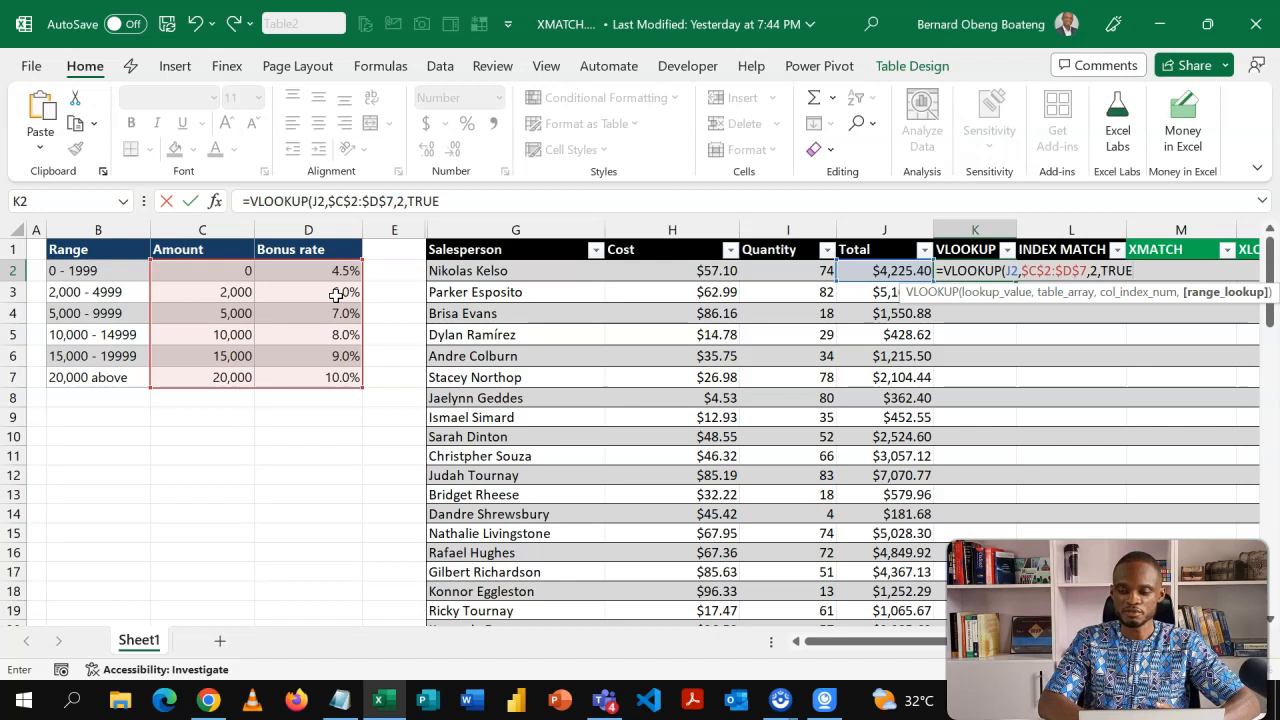
text())
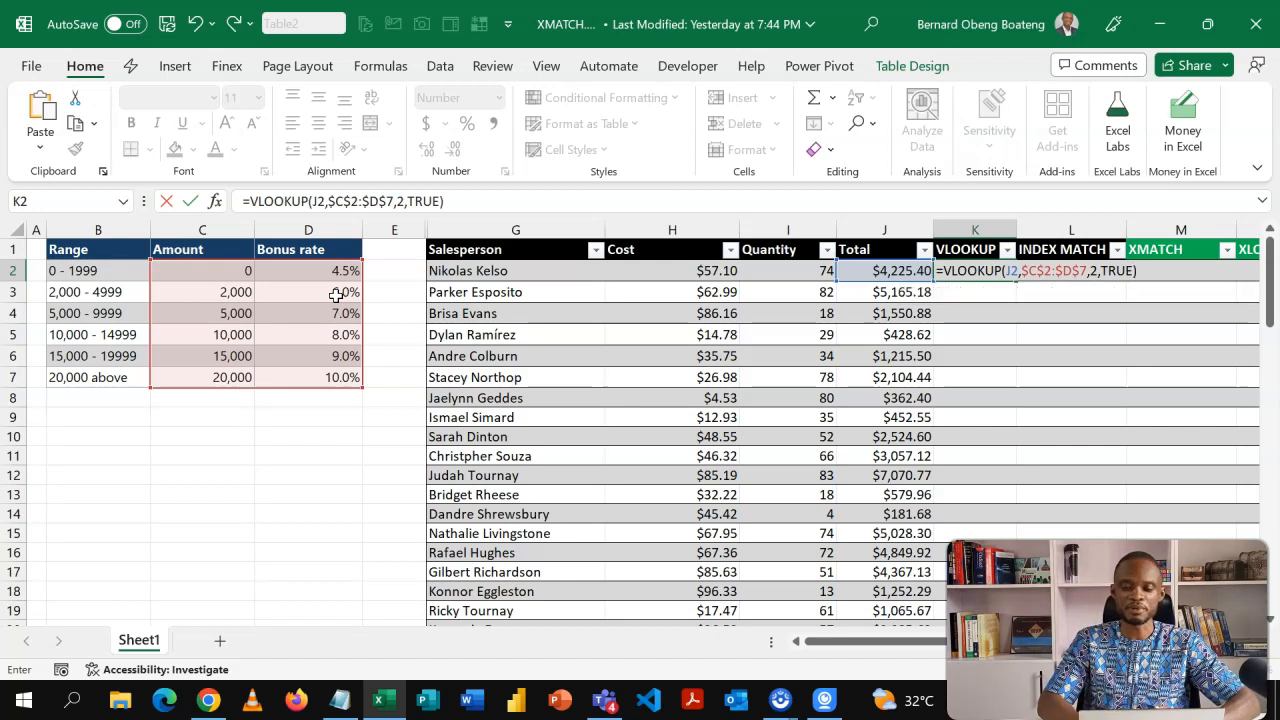
key(Return)
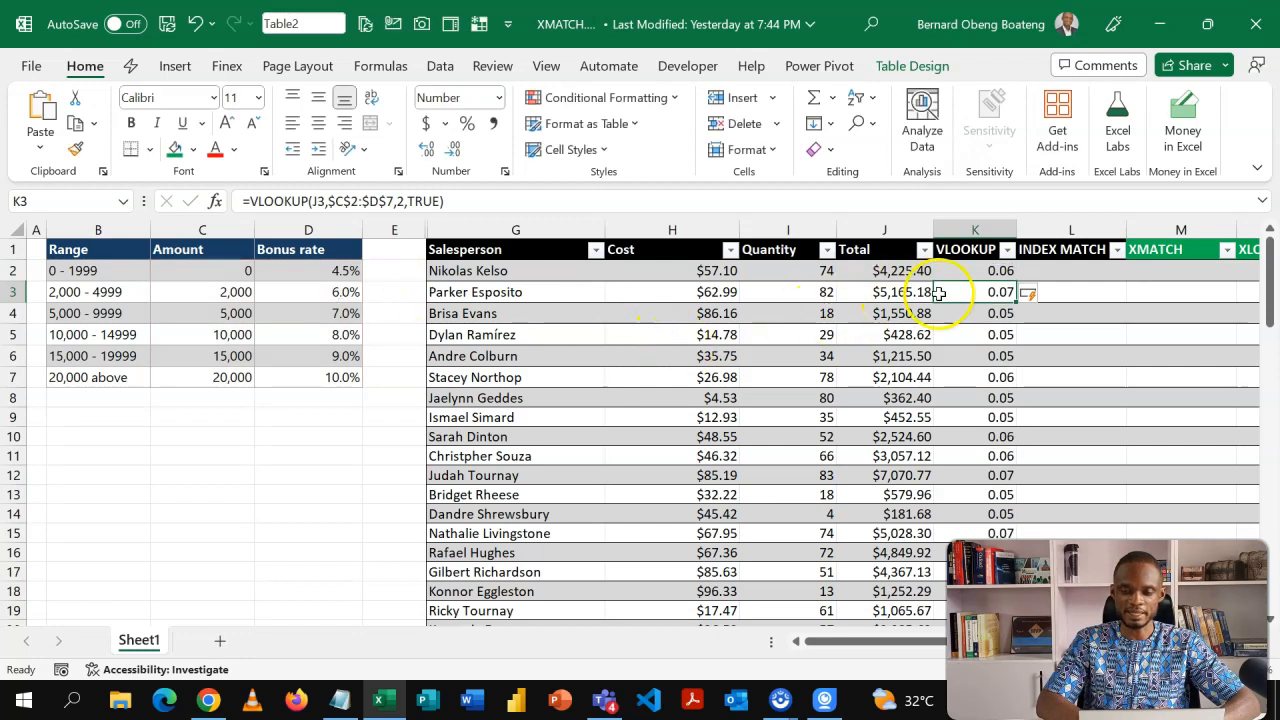
Format the whole VLOOKUP column as percentages.
click(971, 271)
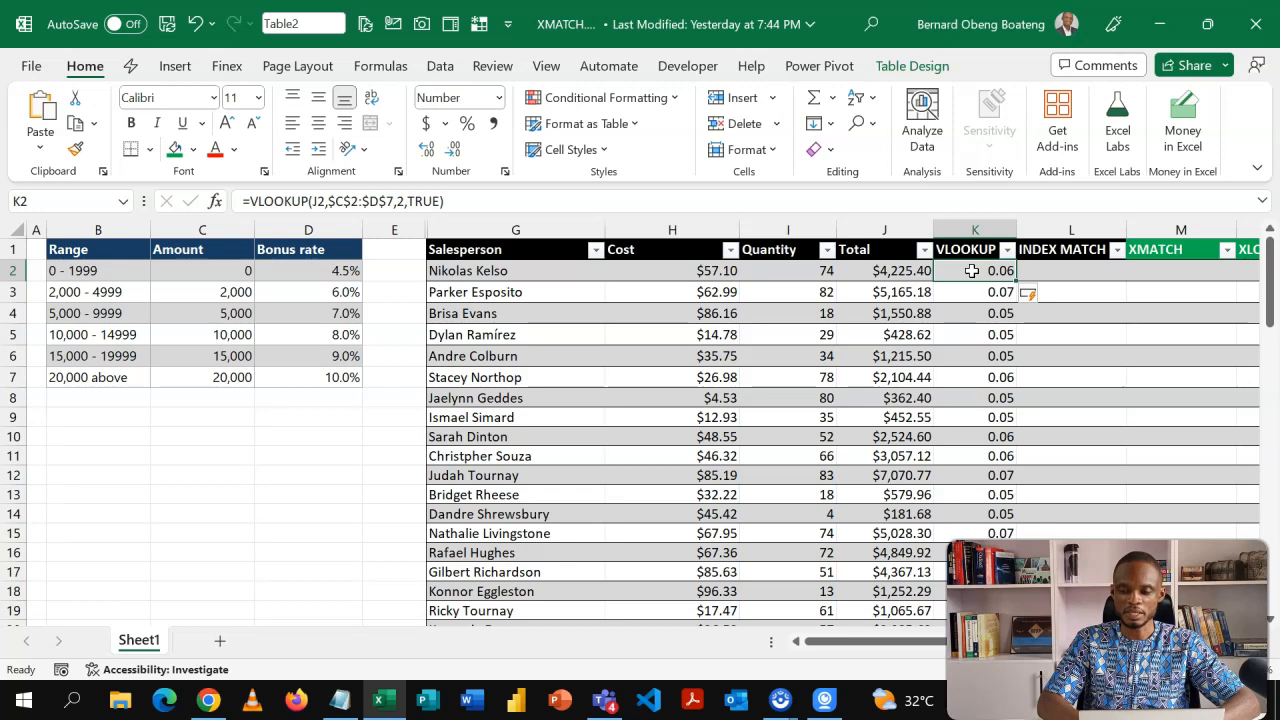
key(ctrl+shift+Down)
key(ctrl+BackSpace)
key(ctrl+shift+5)
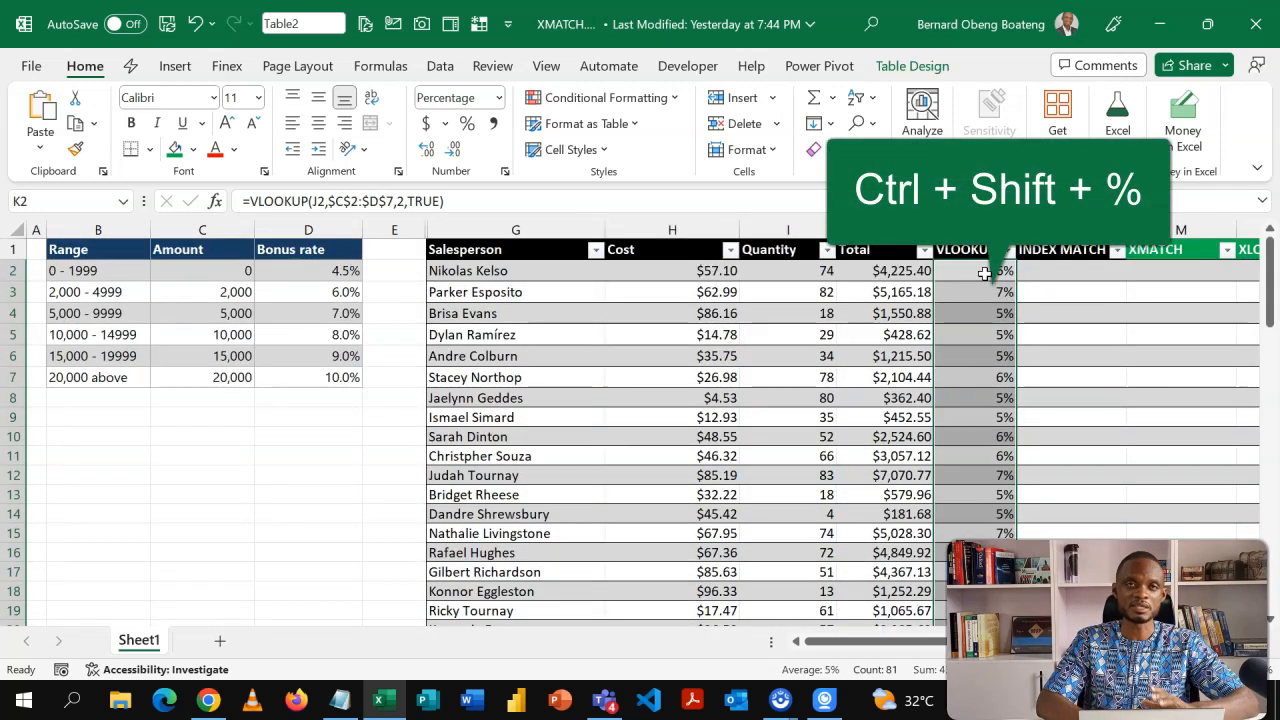
Edit the first VLOOKUP formula to multiply its result by the row's Total J2.
double_click(985, 273)
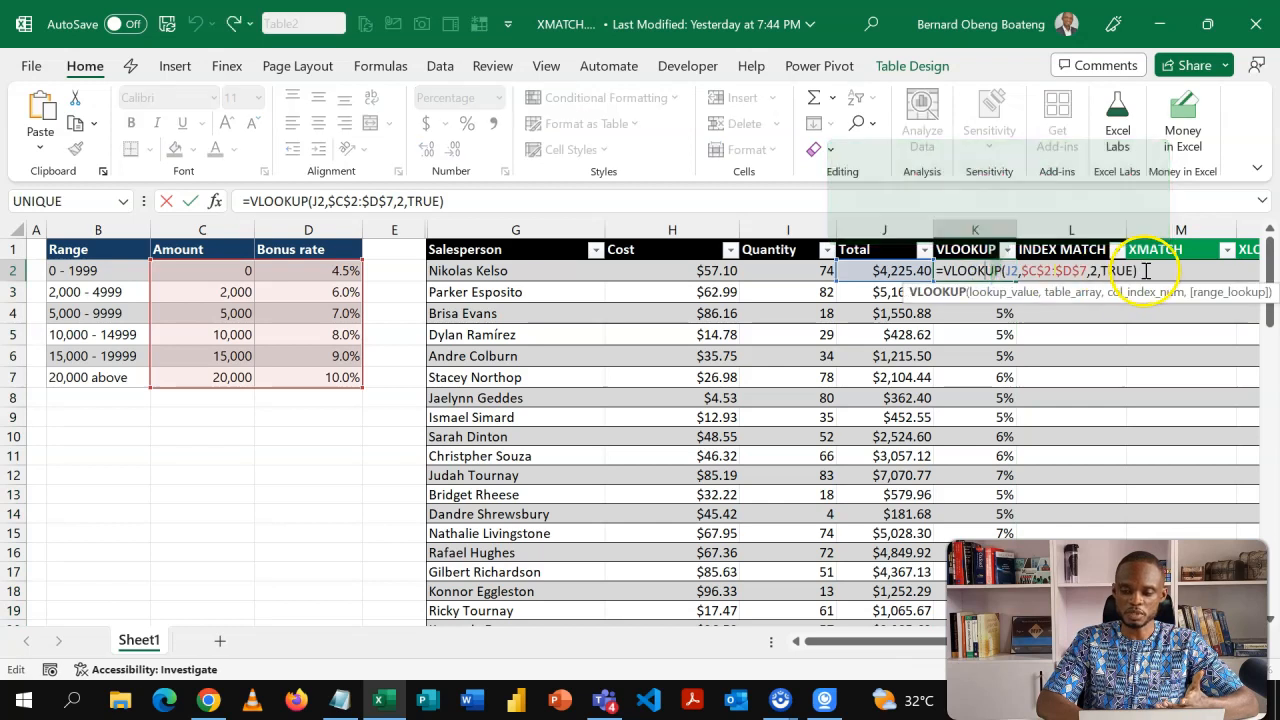
text(*)
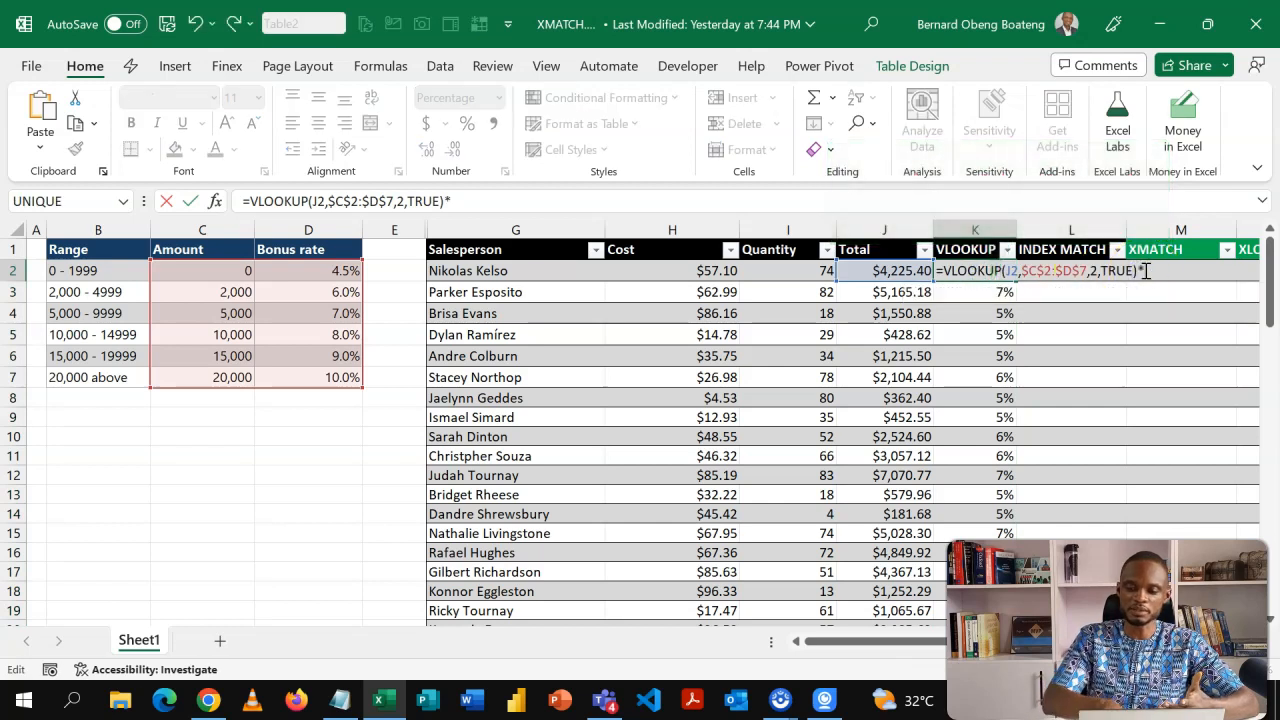
click(905, 270)
key(Return)
Apply the Number format to the whole VLOOKUP column.
key(Up)
key(ctrl+shift+Down)
key(ctrl+shift+1)
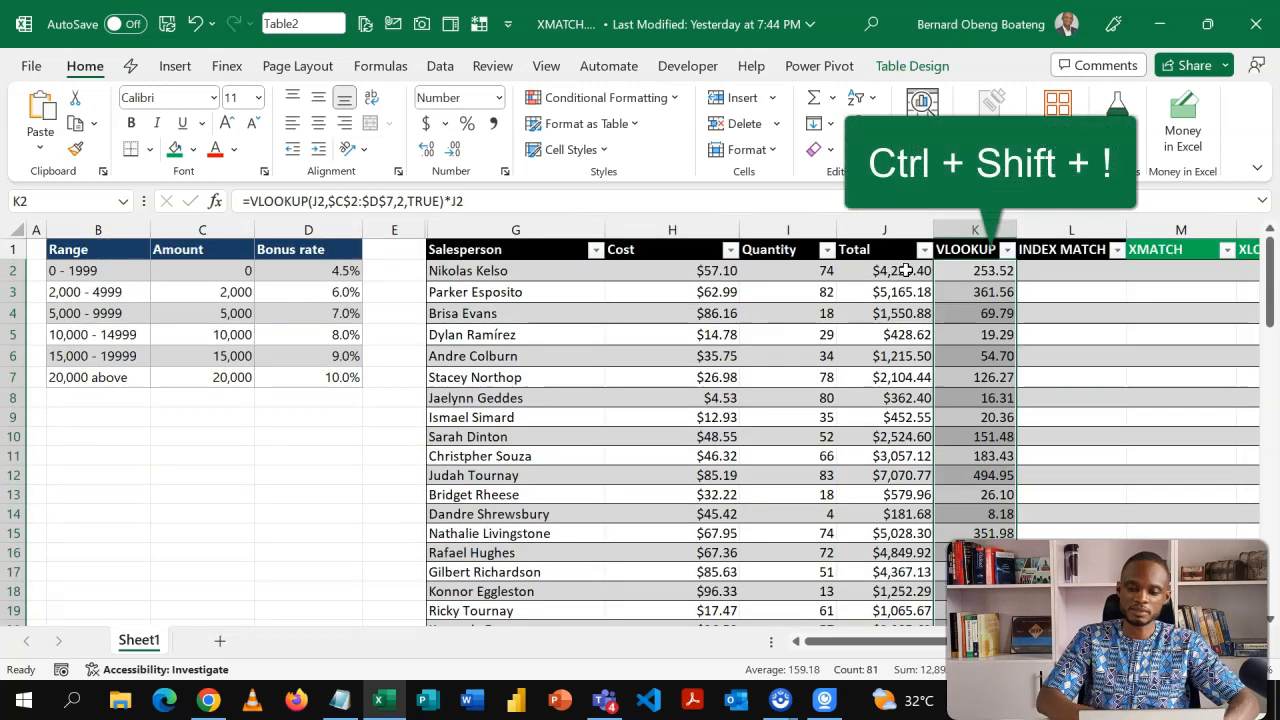
Start an INDEX formula in the first INDEX MATCH cell using the locked Bonus rate range $D$2:$D$7 as array.
key(ctrl+Up)
key(Down)
key(Left)
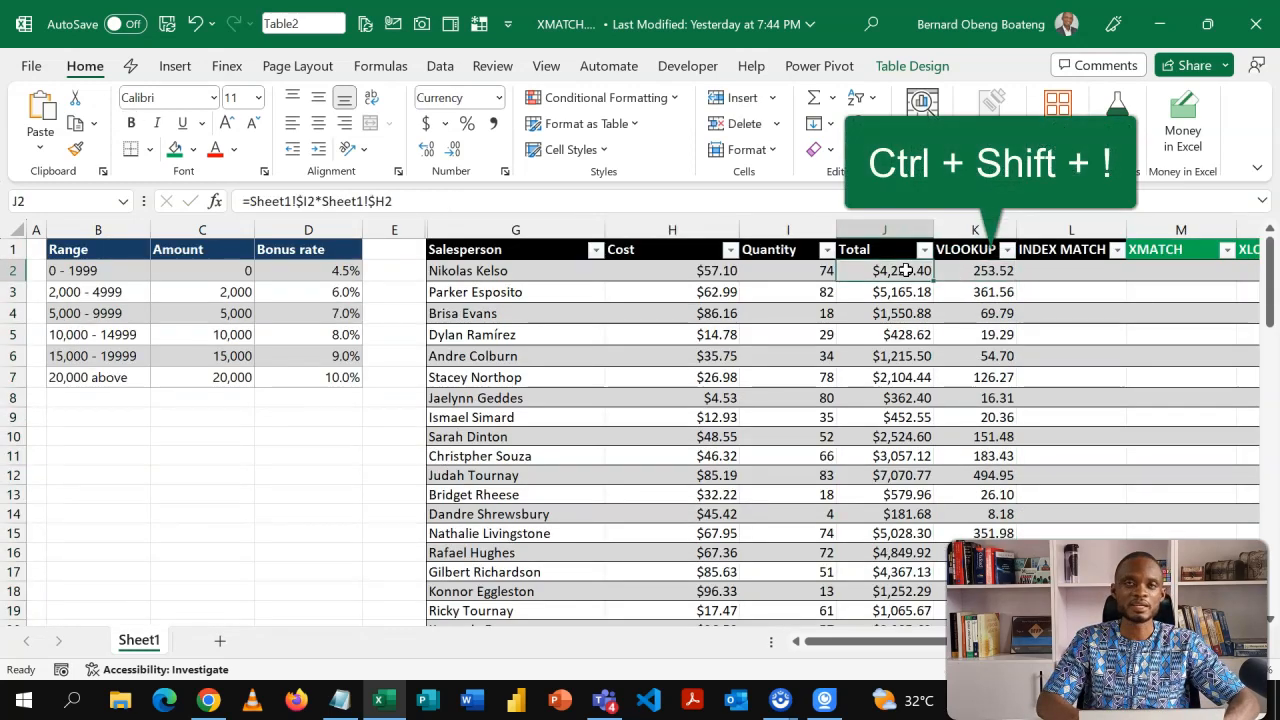
key(Right)
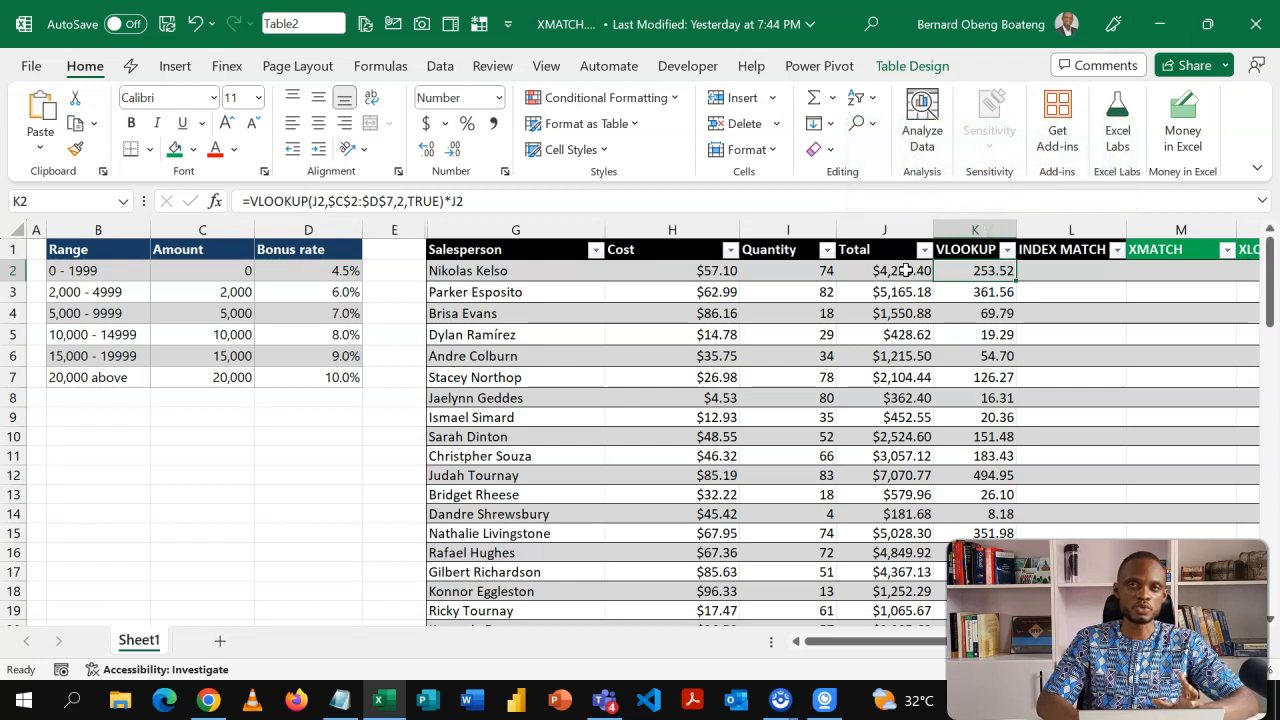
key(Right)
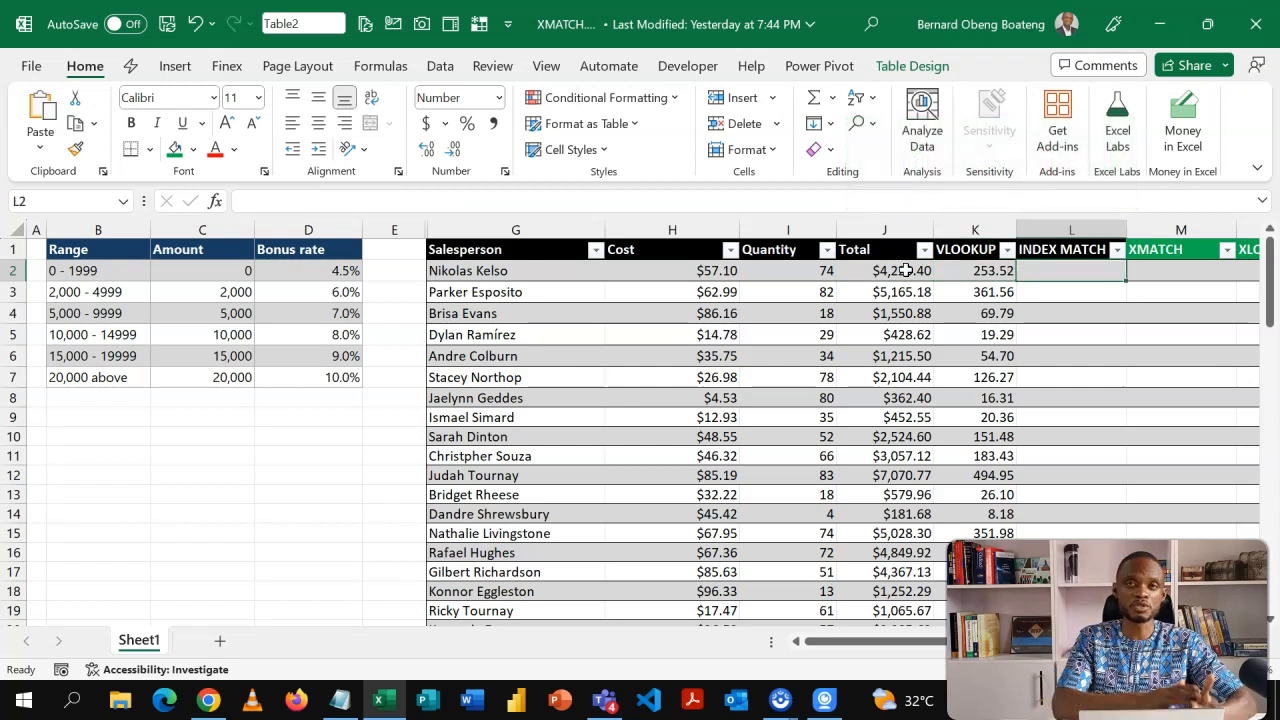
text(=ind)
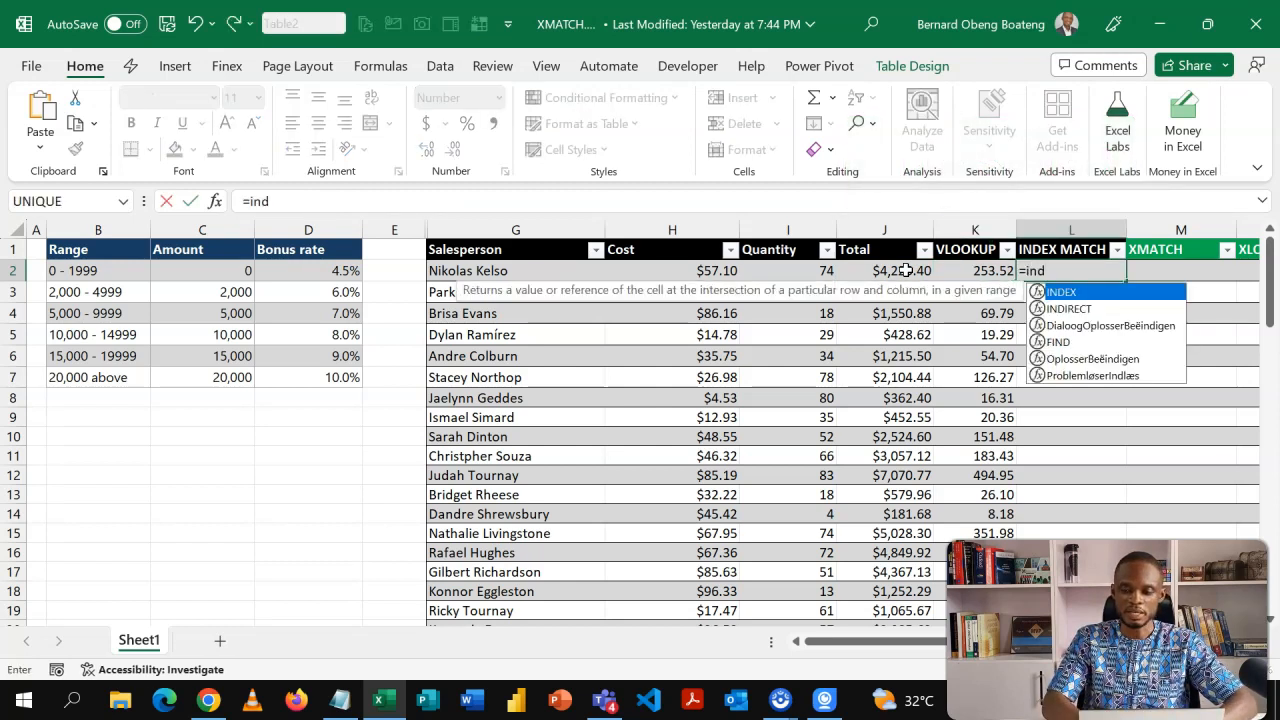
key(Tab)
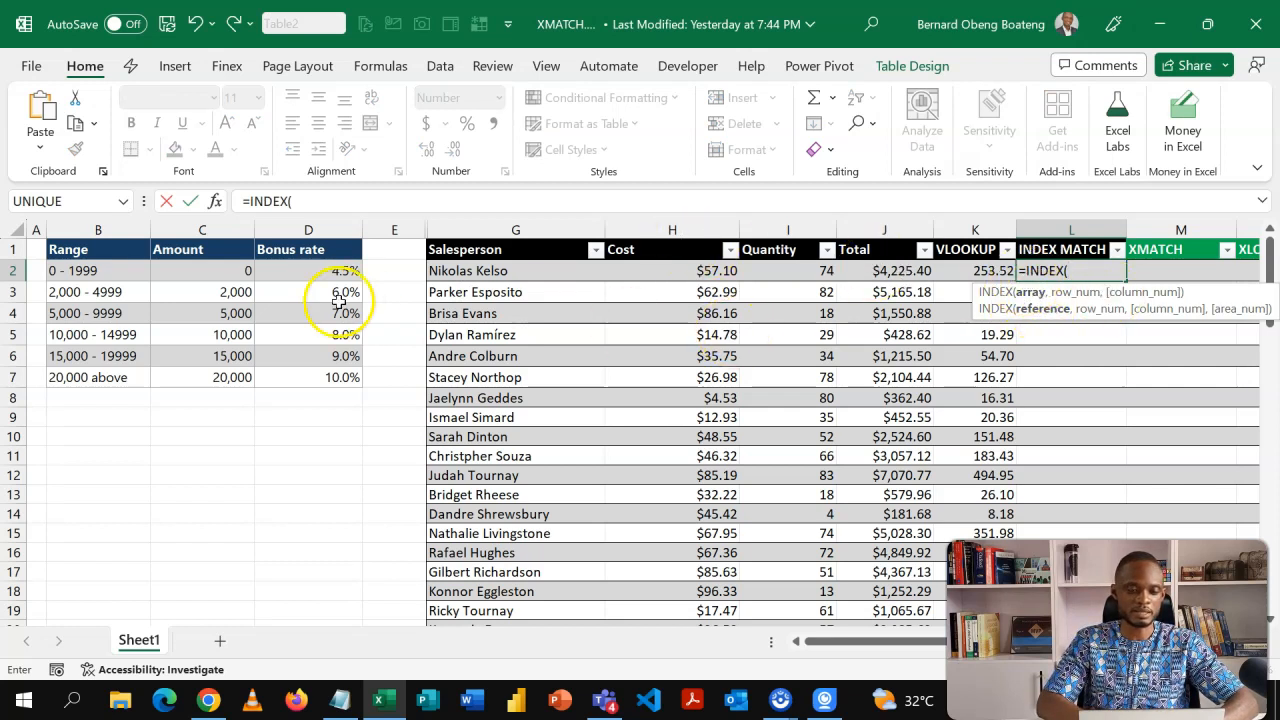
drag(292, 259, 297, 377)
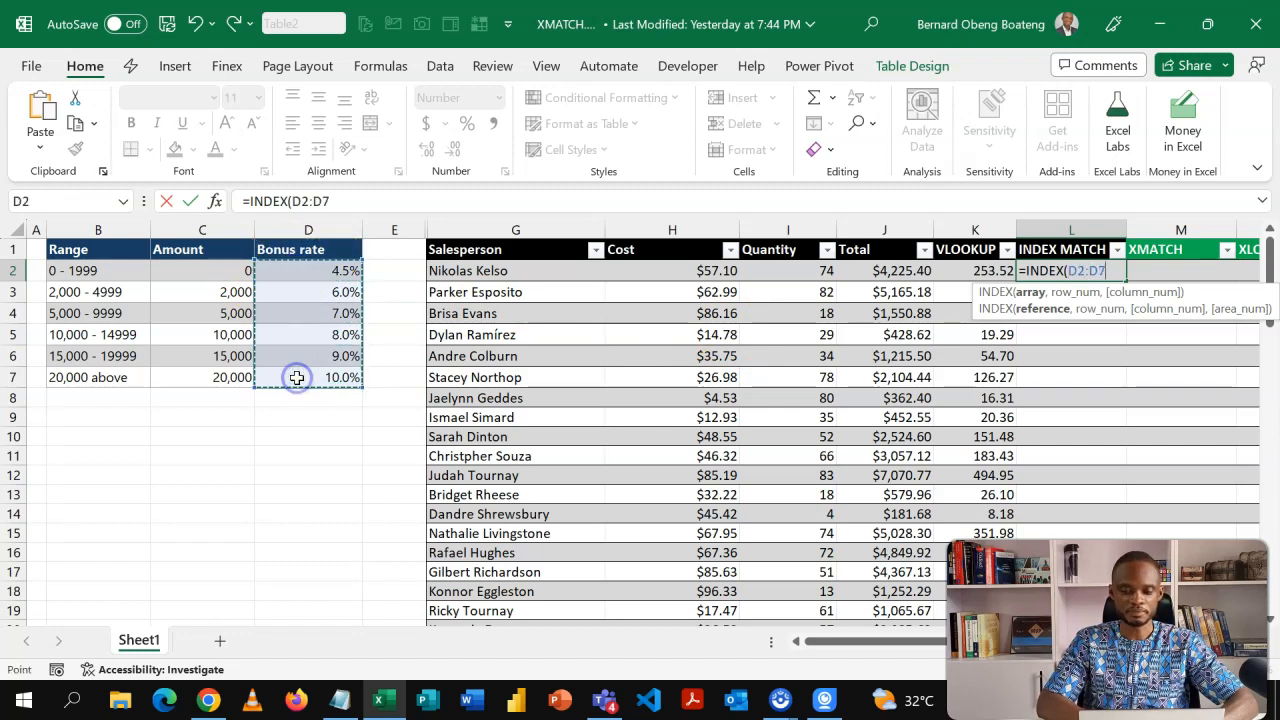
key(F4)
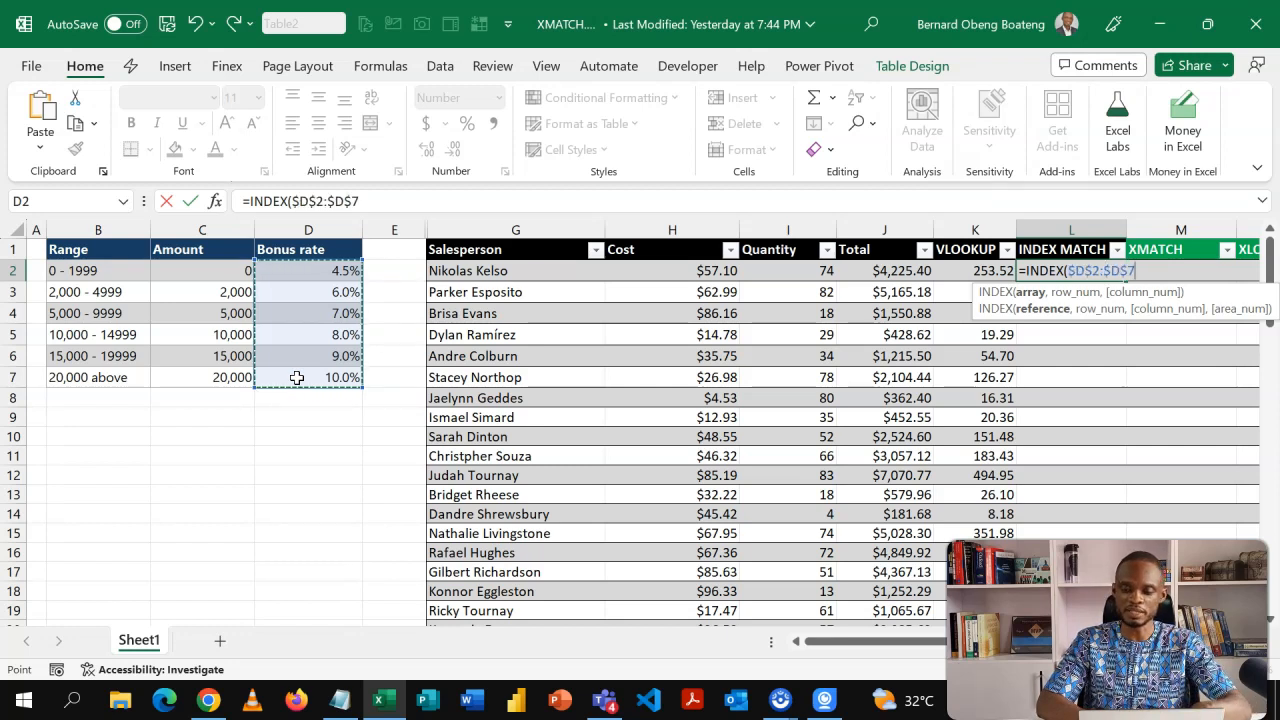
text(,)
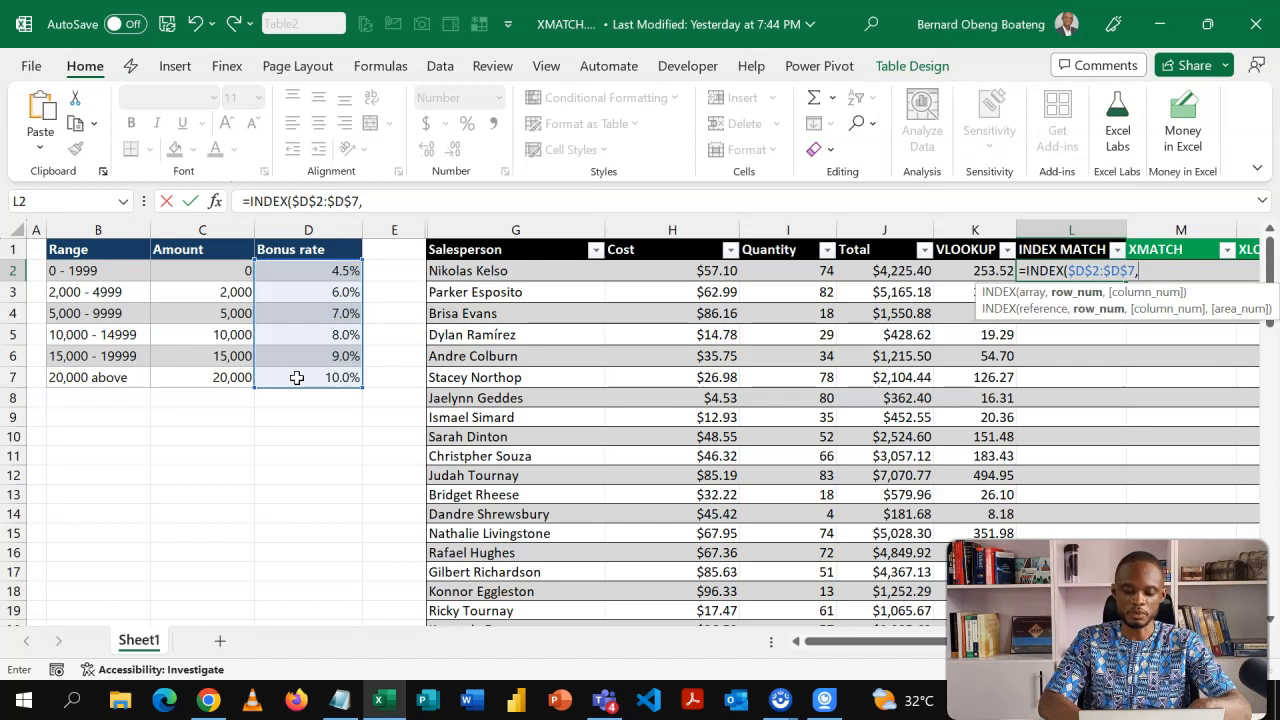
text(mat)
Nest a MATCH function with J2 as lookup value and the locked Amount range $C$2:$C$7 as lookup array.
key(Tab)
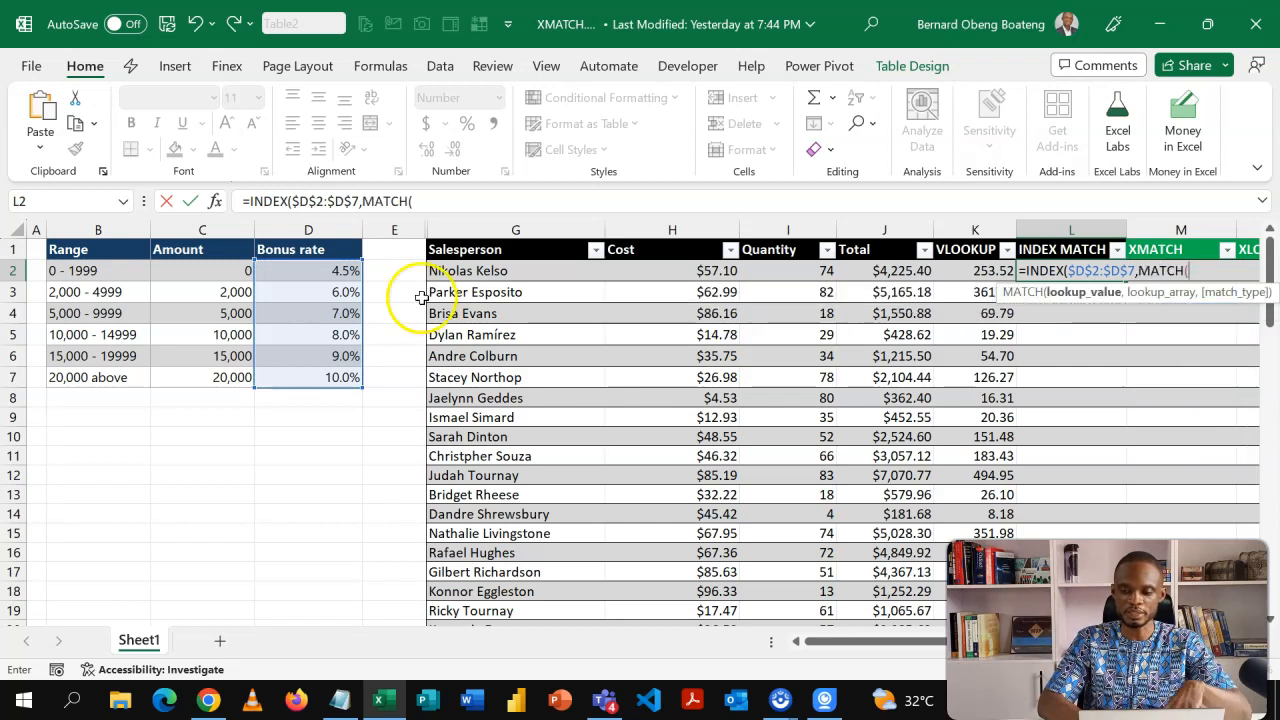
click(864, 272)
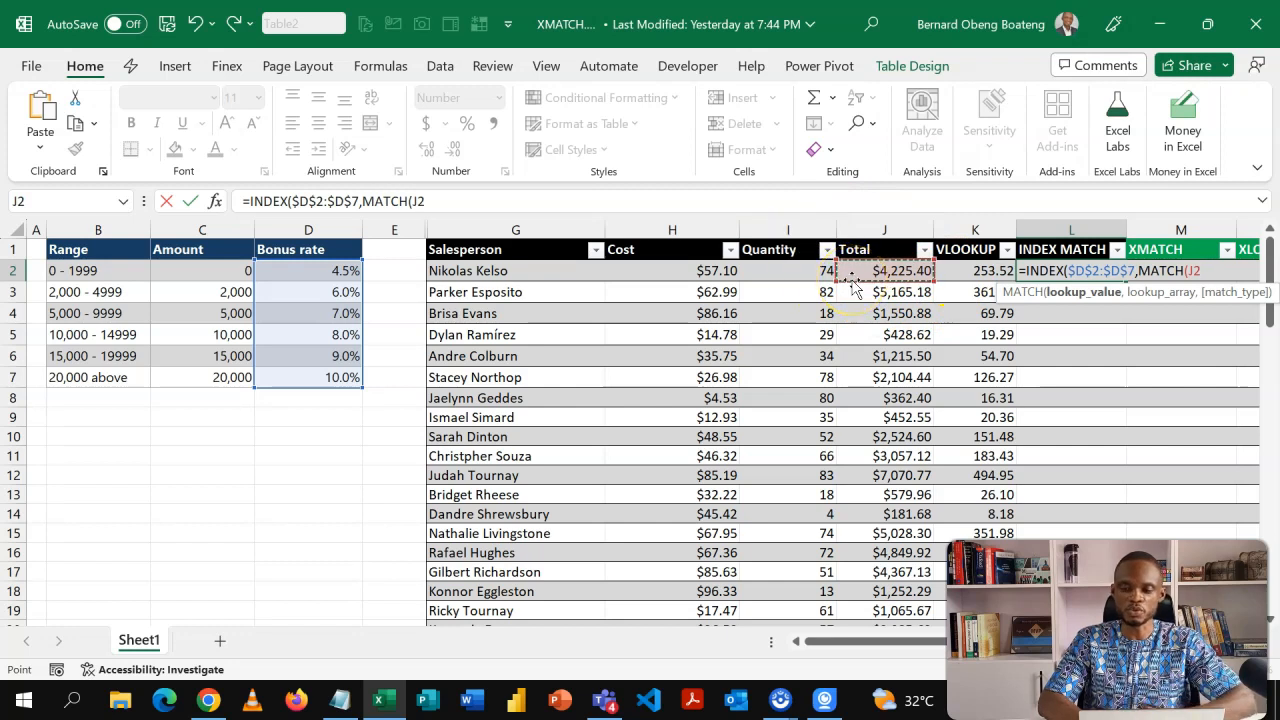
click(866, 278)
text(,)
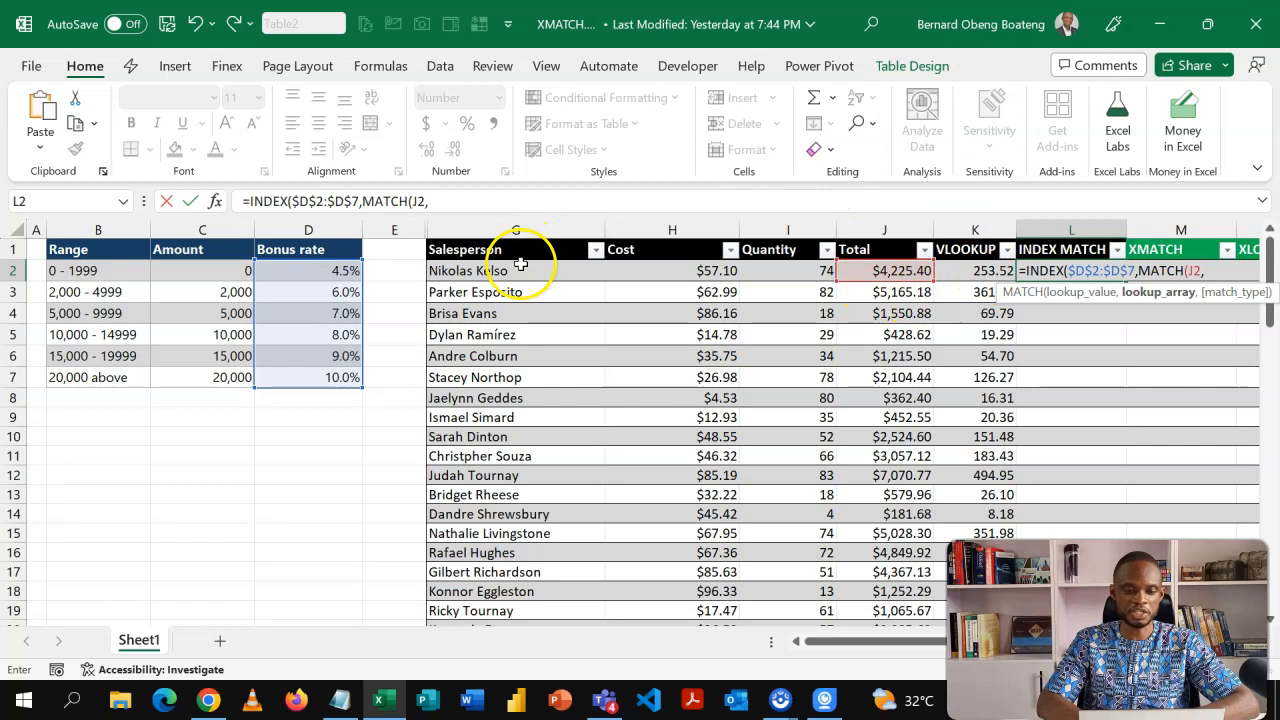
click(224, 274)
drag(224, 274, 222, 373)
key(F4)
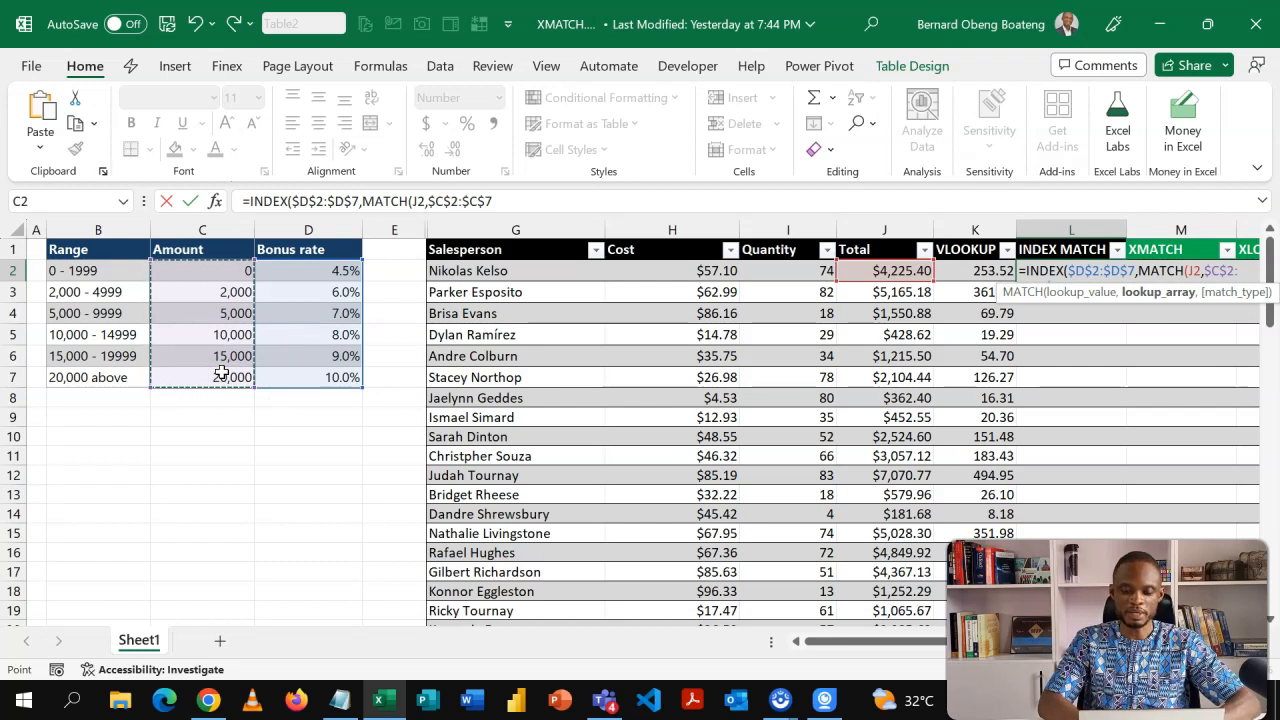
text(,)
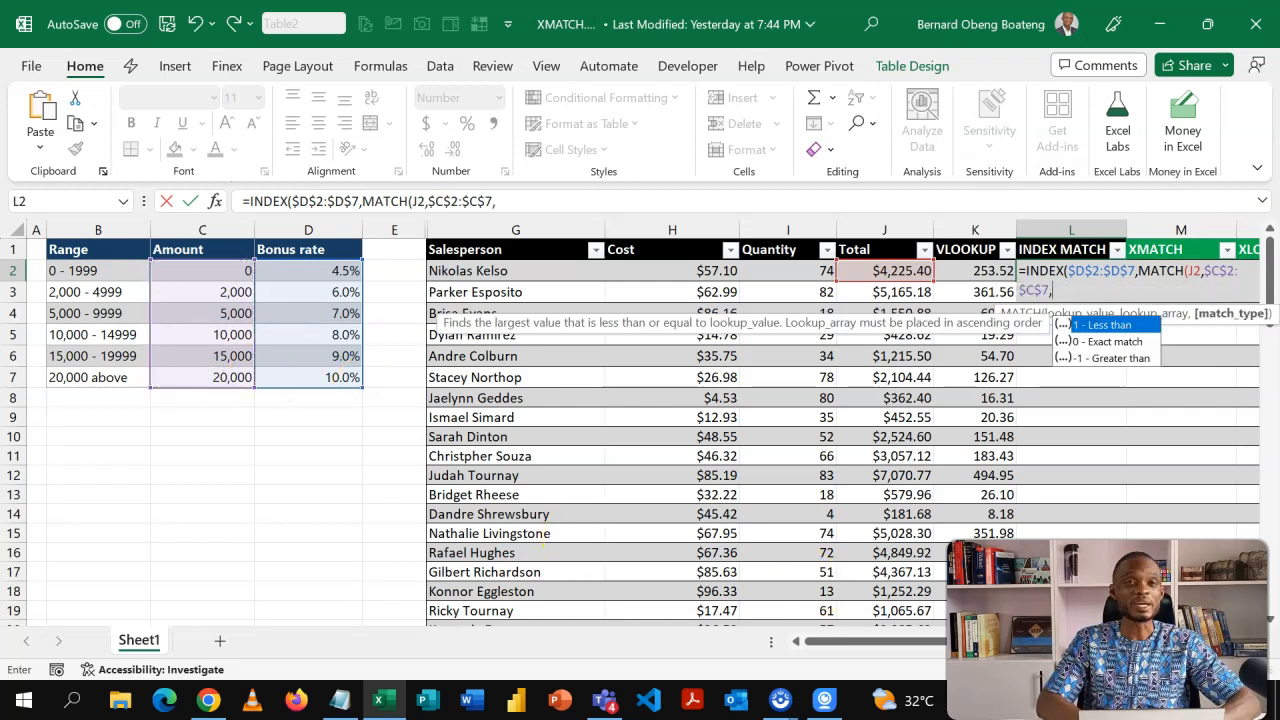
Set the MATCH type to 1 for less than, close both functions and enter the formula.
scroll(640, 420, right, 3)
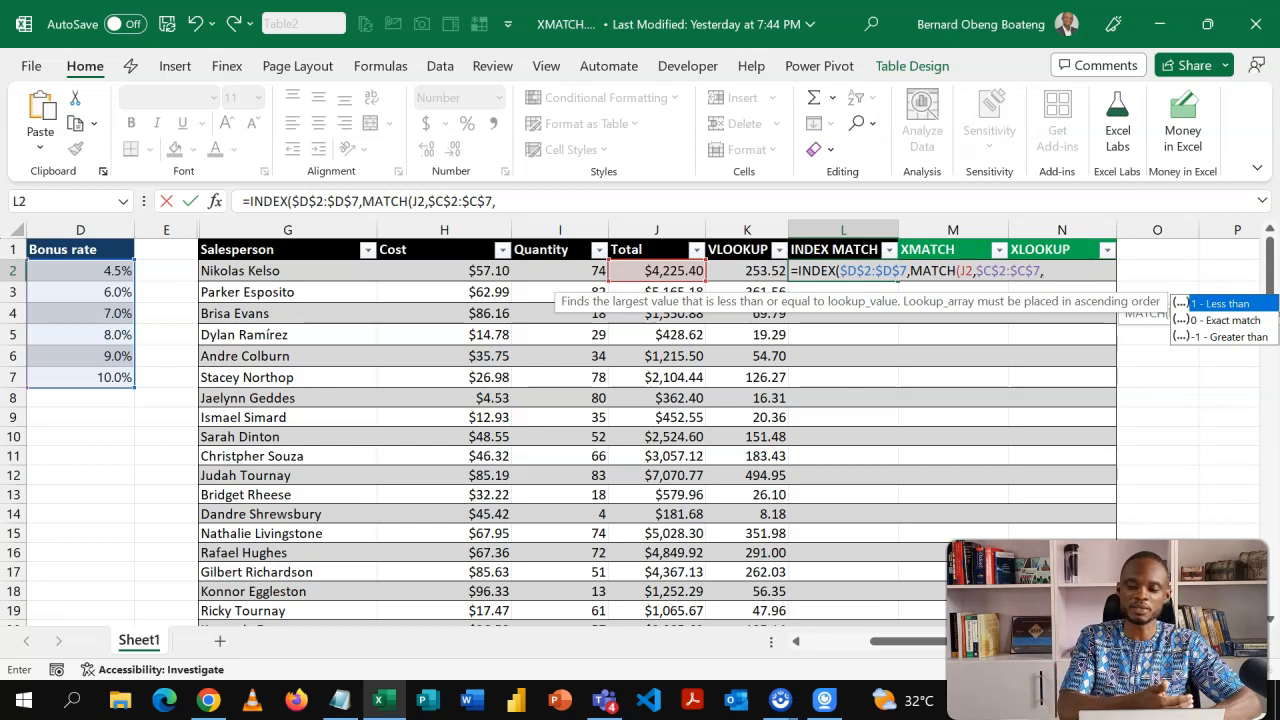
text(1)
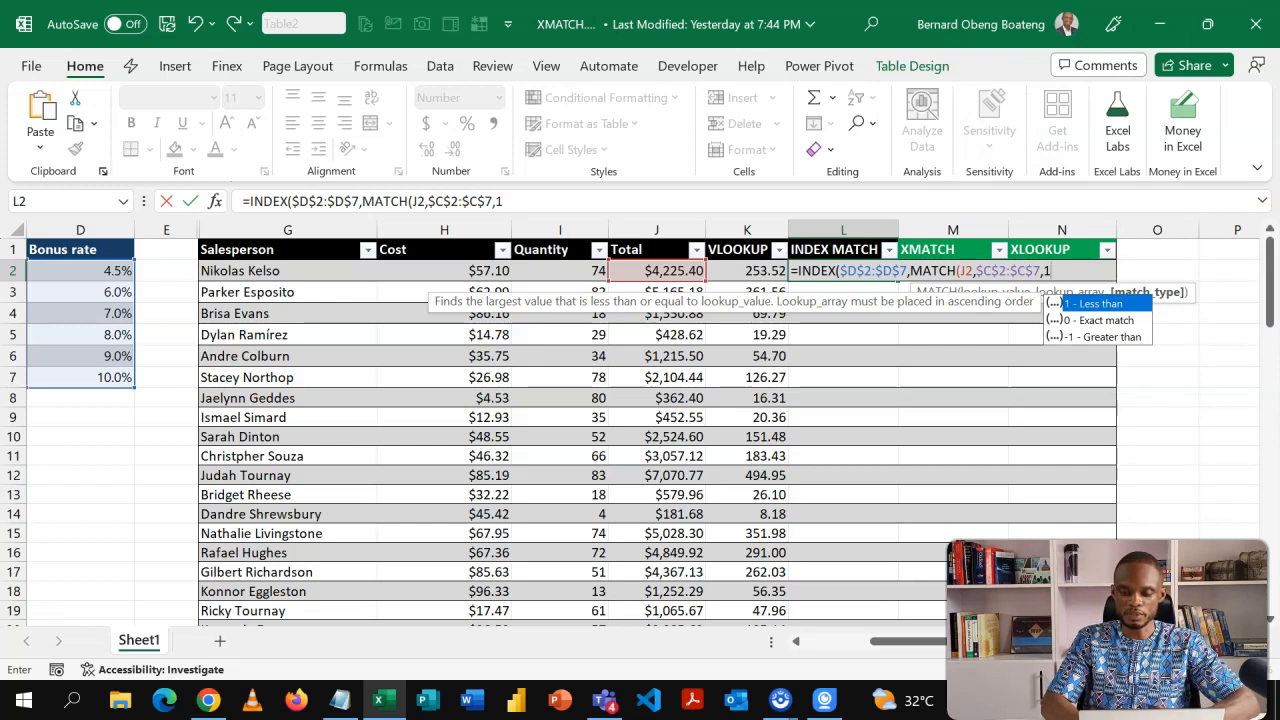
text())
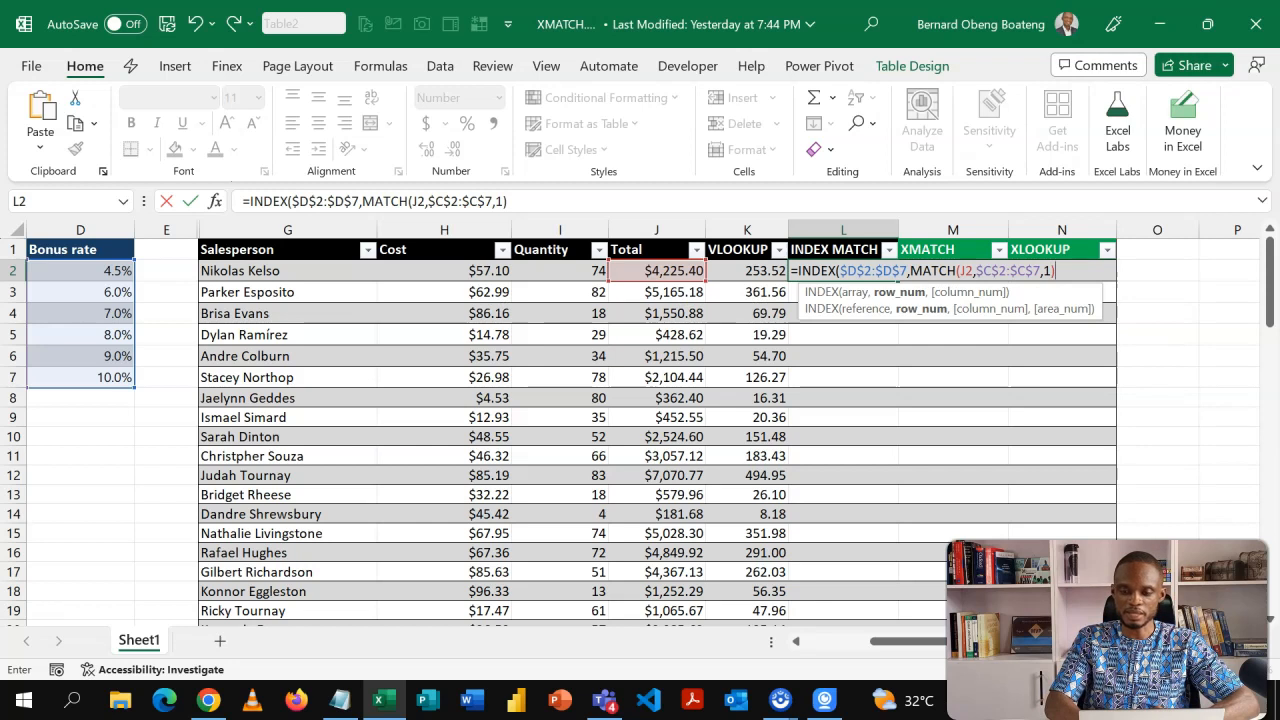
text())
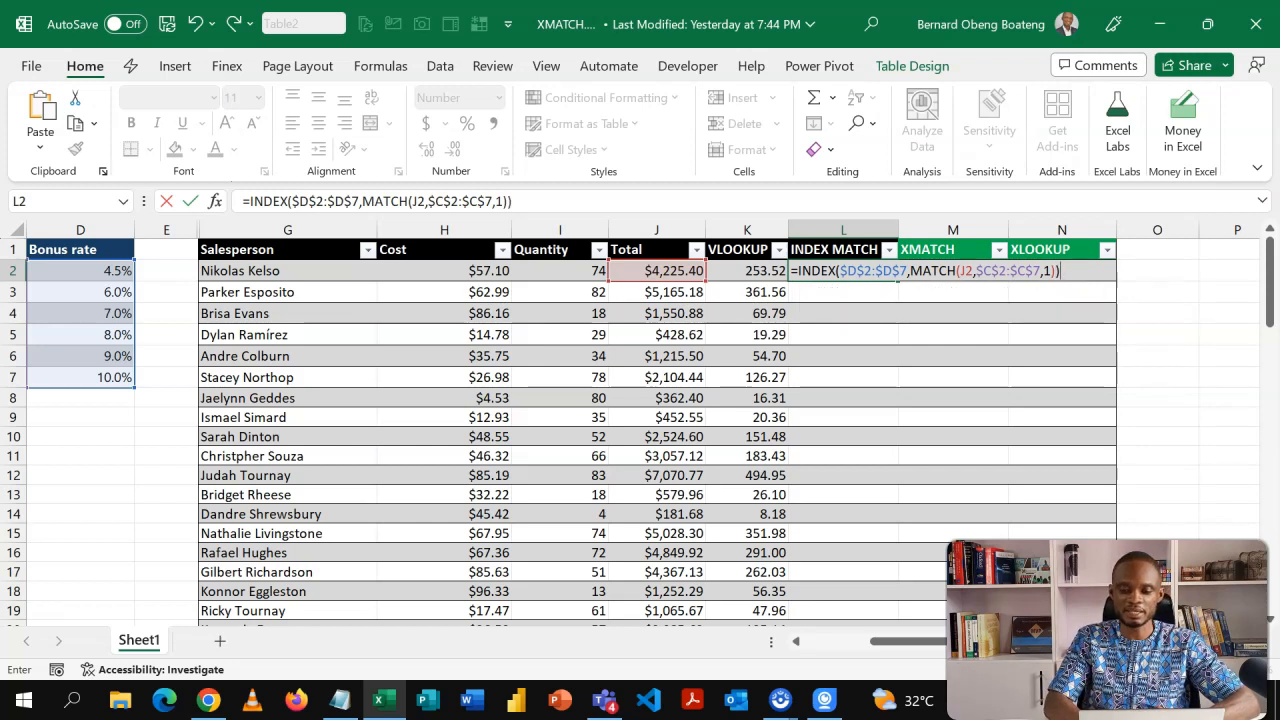
key(Return)
key(Up)
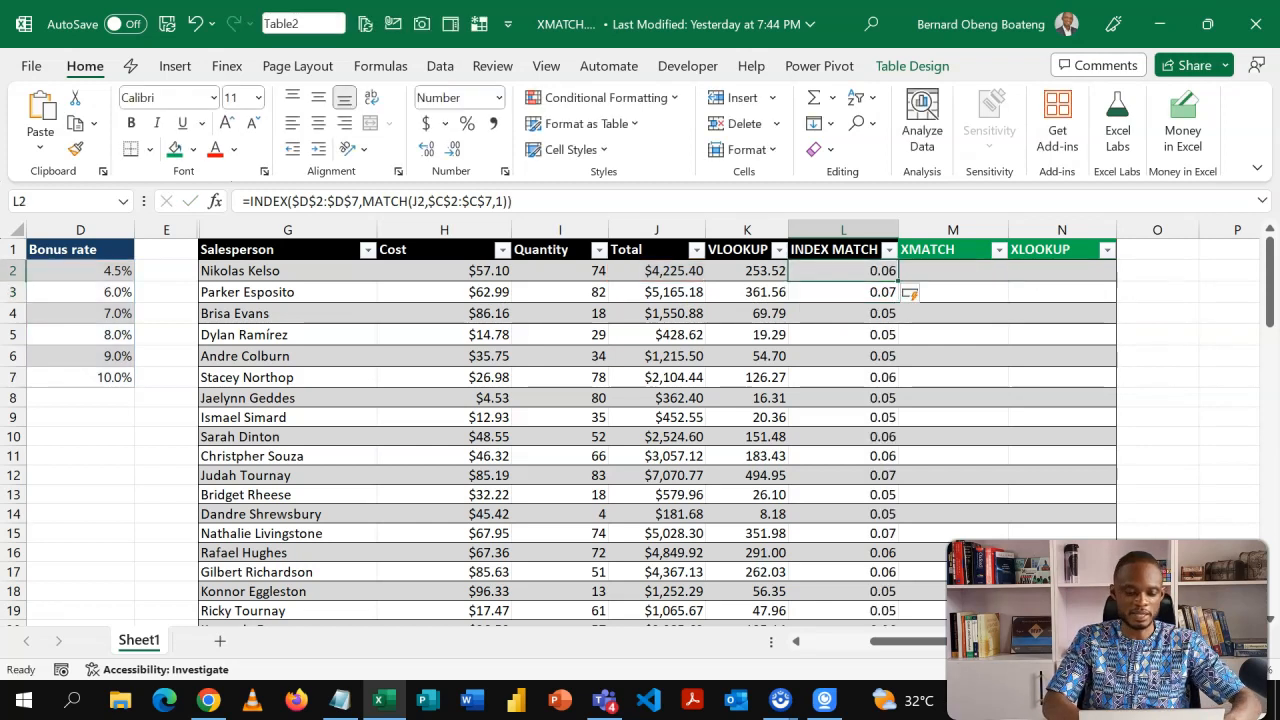
Apply the Percentage format to the whole INDEX MATCH column.
key(ctrl+shift+Down)
key(ctrl+BackSpace)
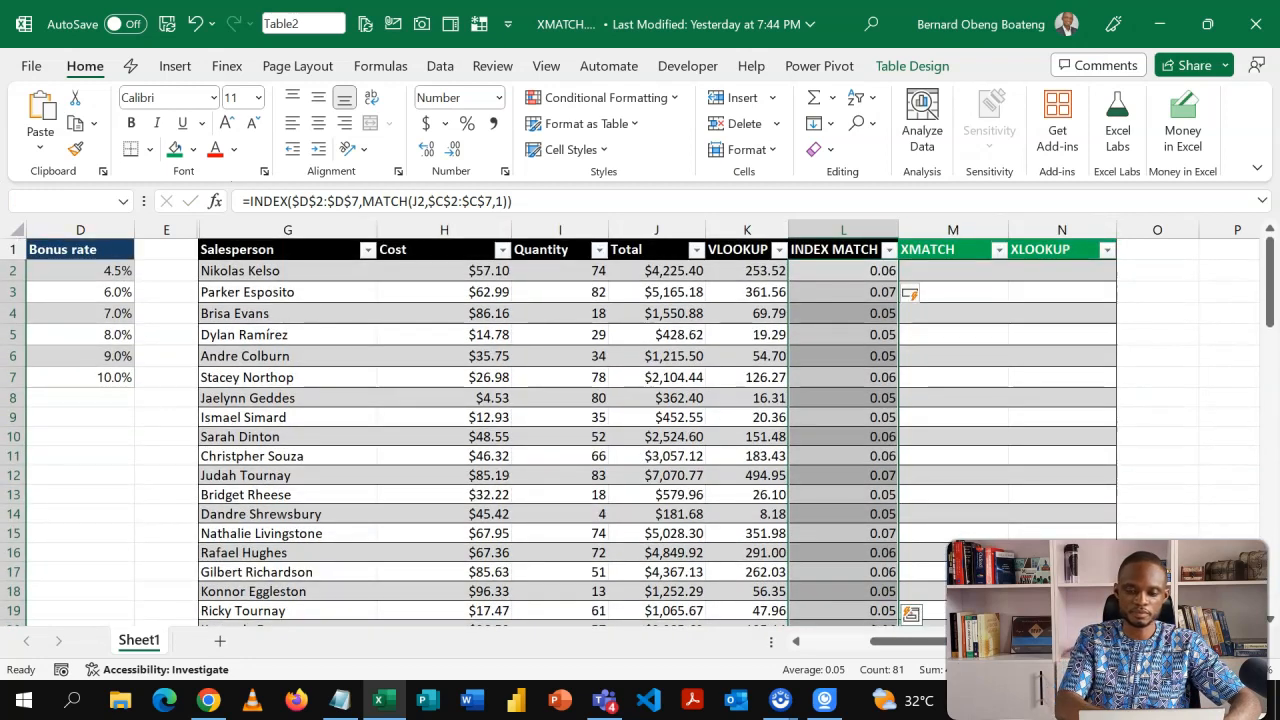
key(ctrl+shift+5)
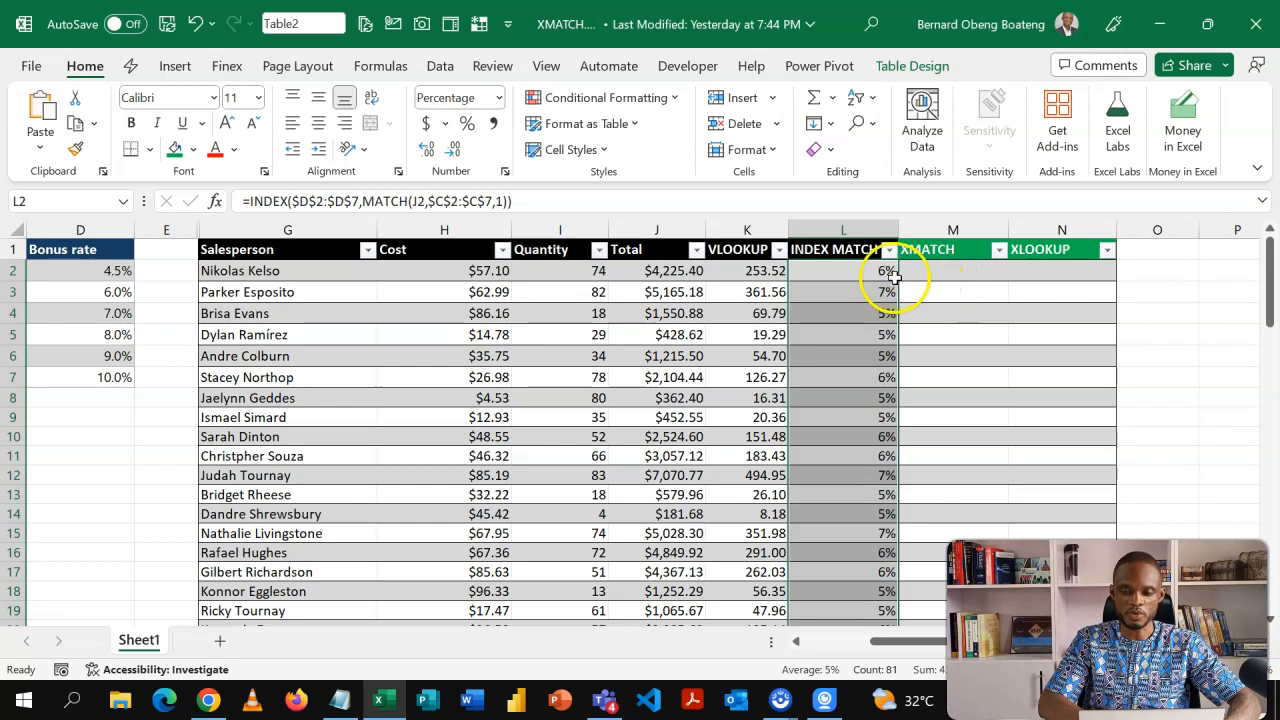
Edit the first INDEX MATCH formula to multiply the looked-up bonus rate by the Total in J2.
double_click(865, 268)
click(752, 211)
text(*)
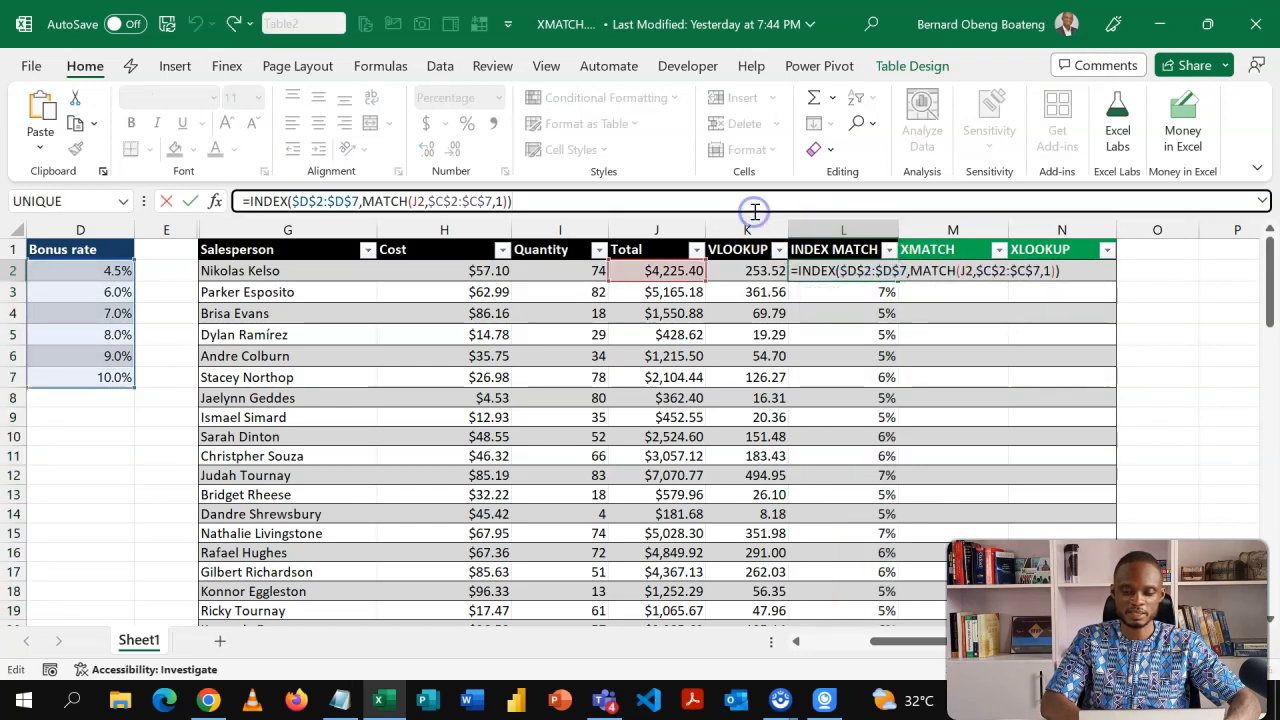
click(673, 270)
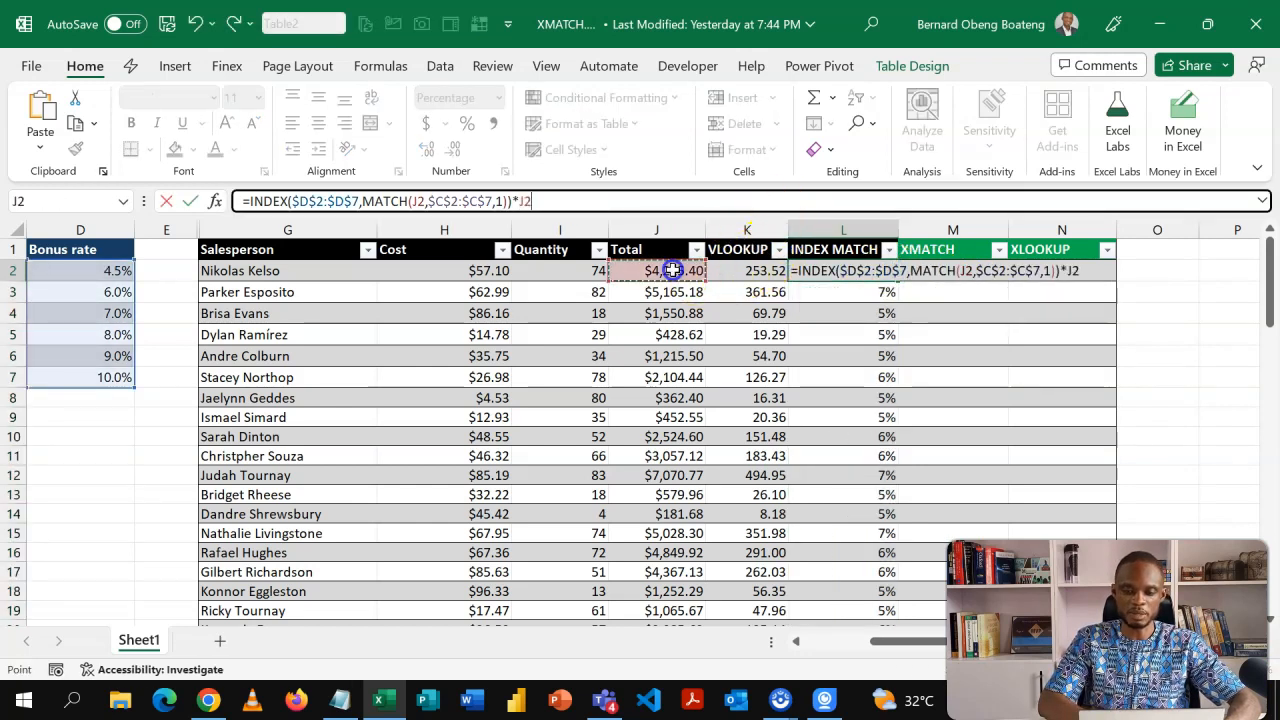
key(Return)
Apply the Number format to the whole INDEX MATCH column.
key(Up)
key(ctrl+shift+Down)
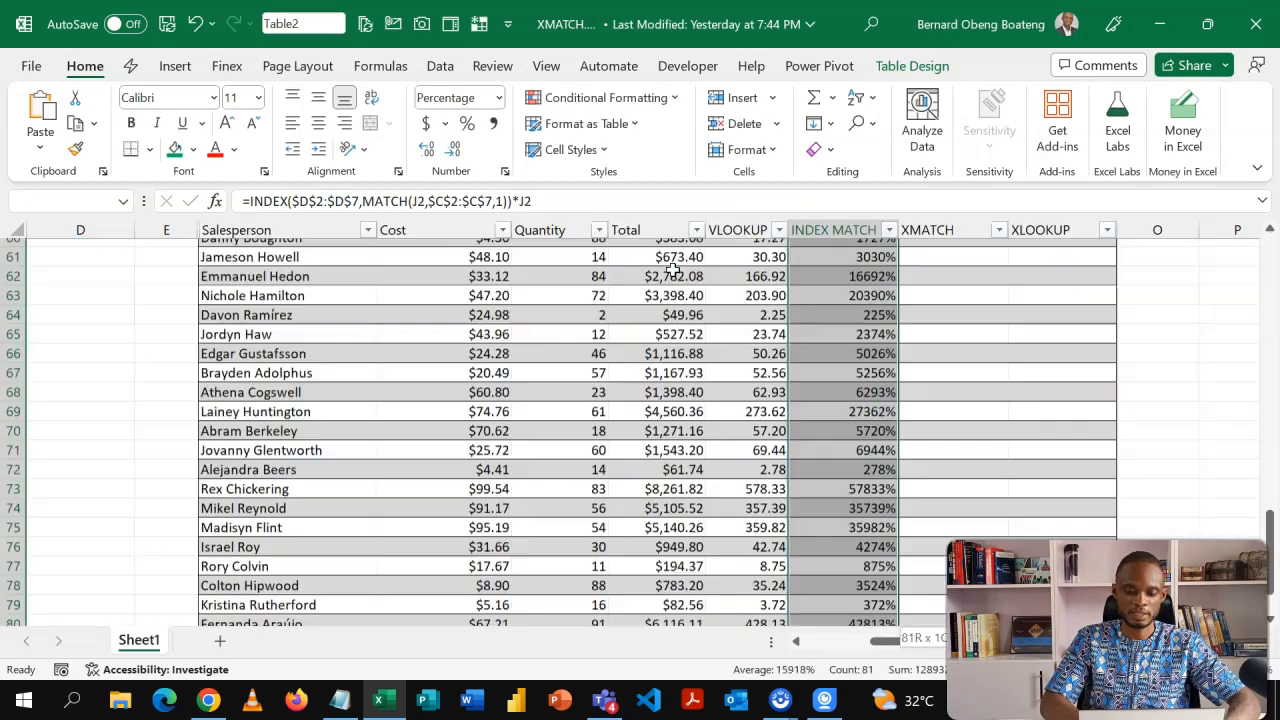
scroll(673, 268, up, 20)
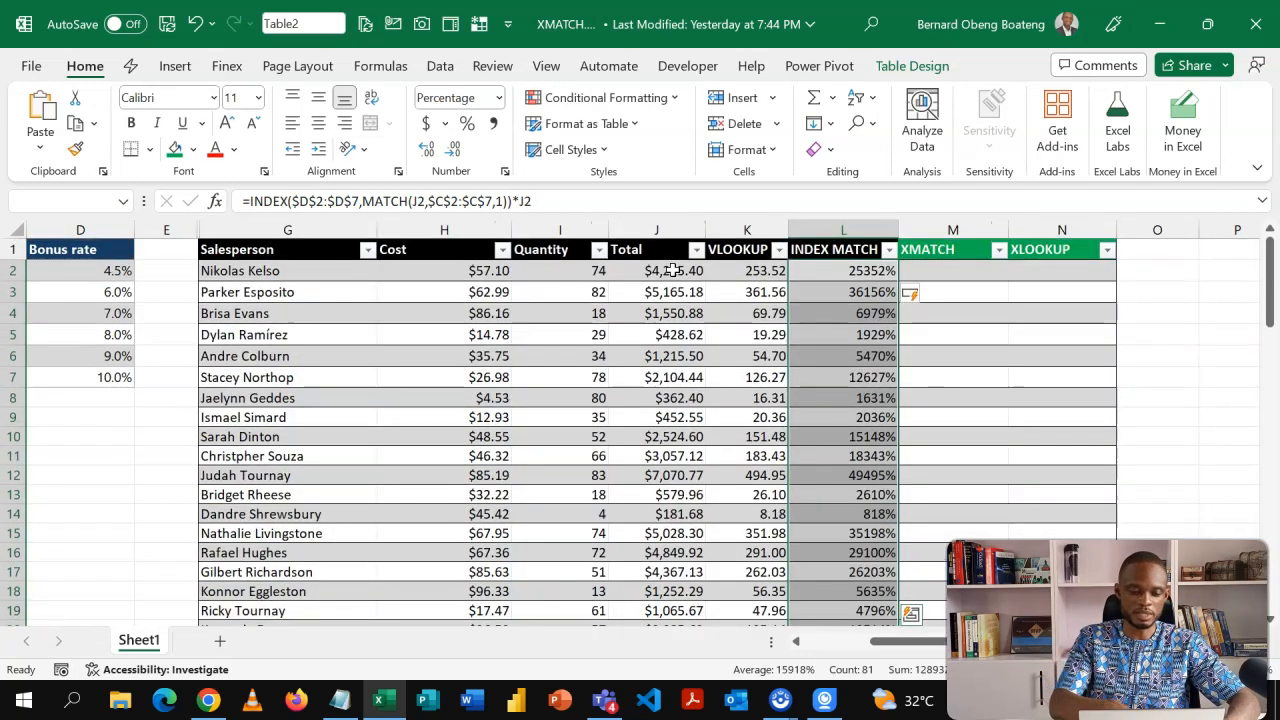
key(ctrl+shift+1)
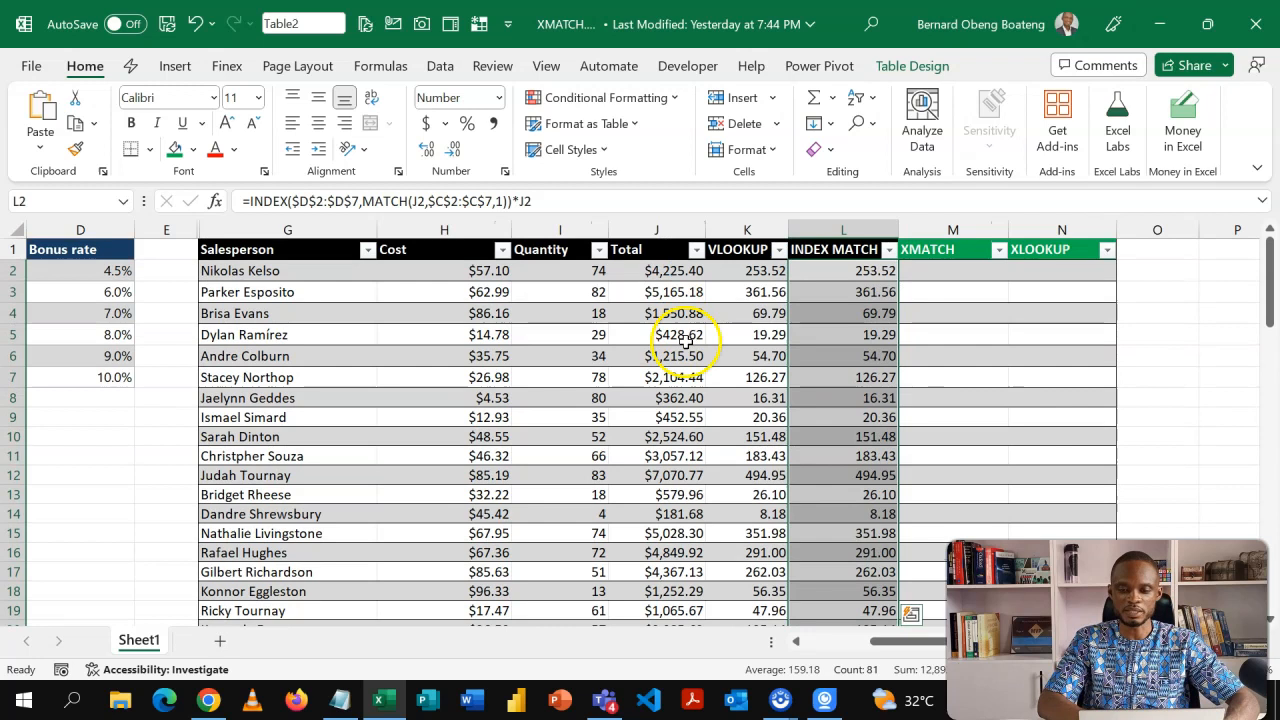
click(831, 271)
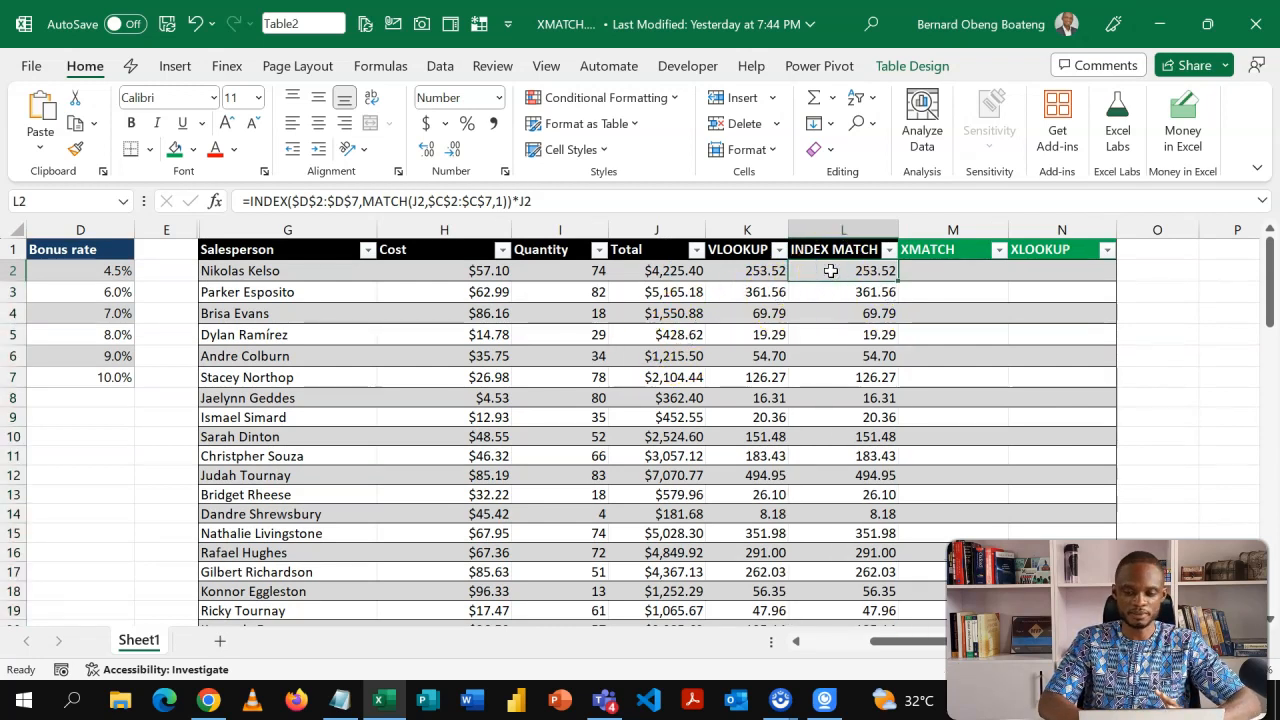
Sort the Amount/Bonus rate lookup table in descending order by Amount.
key(ctrl+Left)
key(ctrl+Left)
key(ctrl+Left)
key(ctrl+Left)
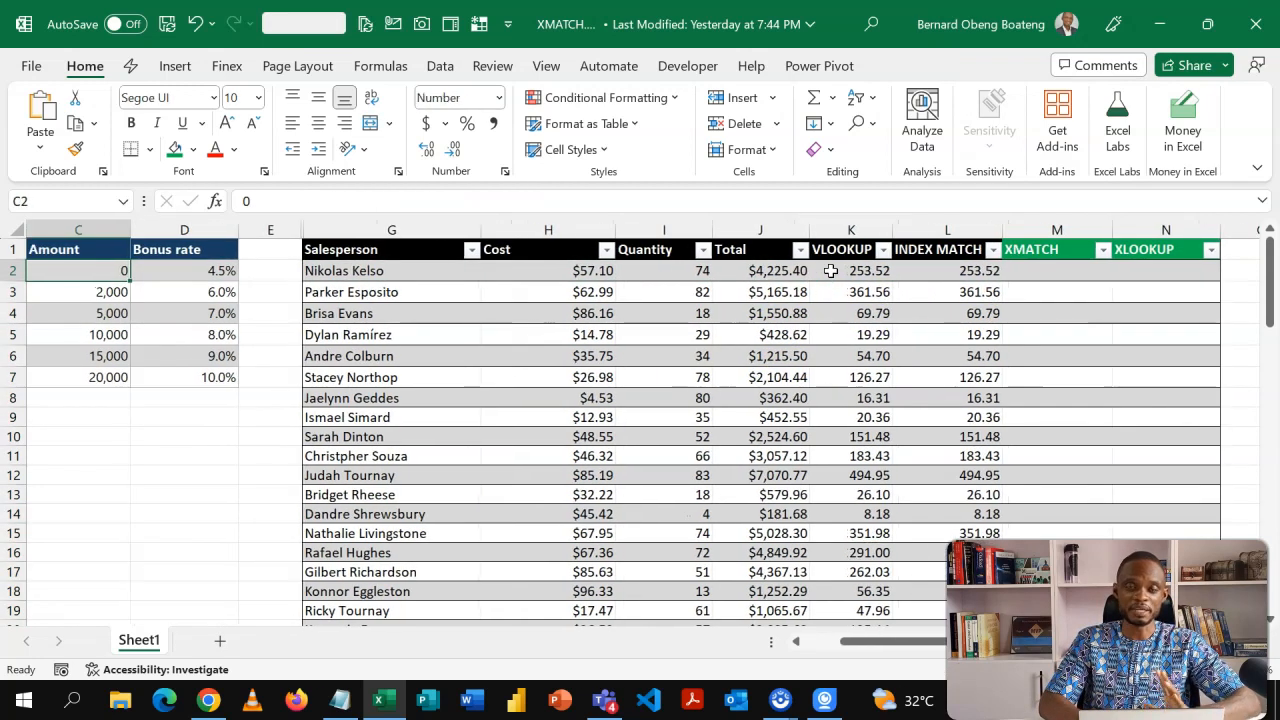
click(229, 254)
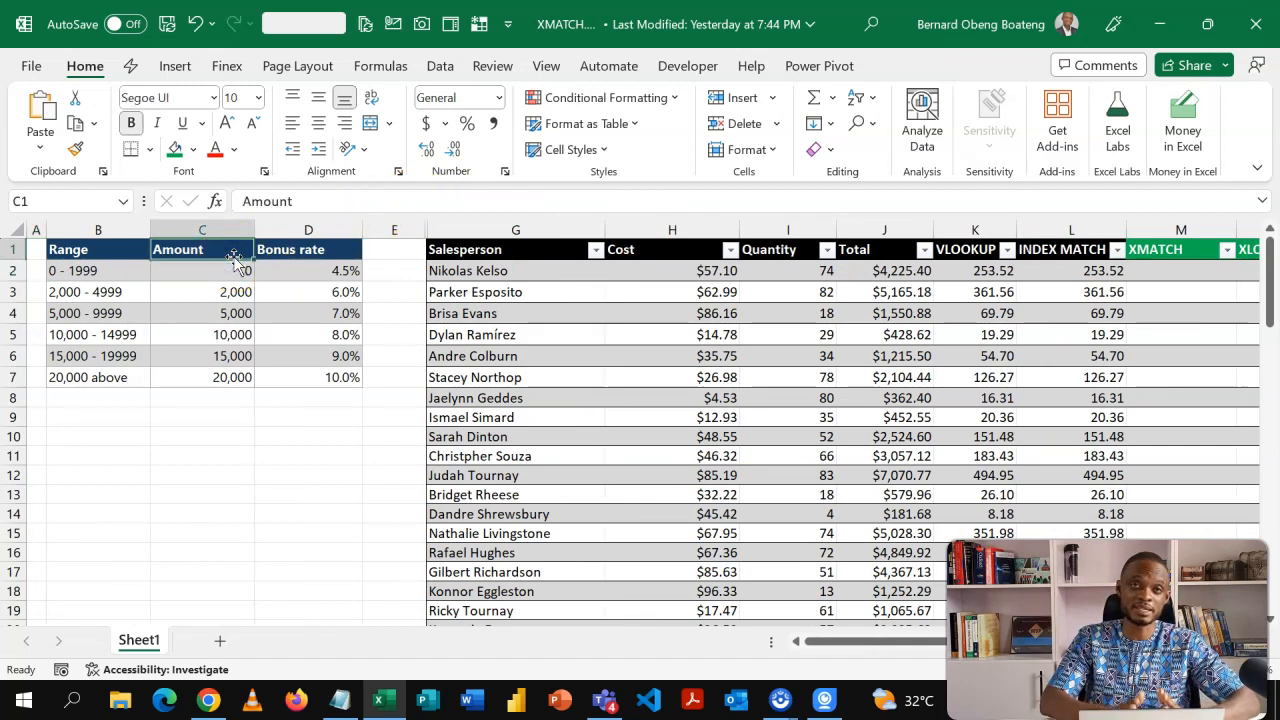
click(238, 291)
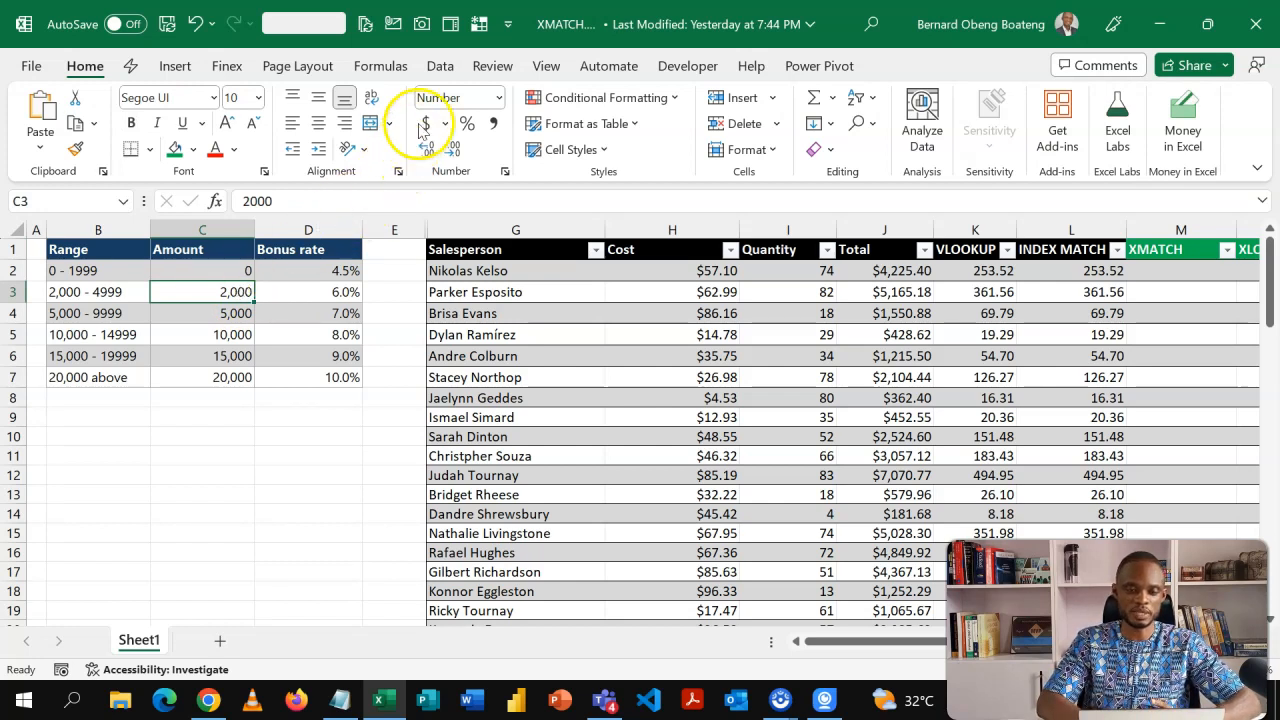
click(439, 66)
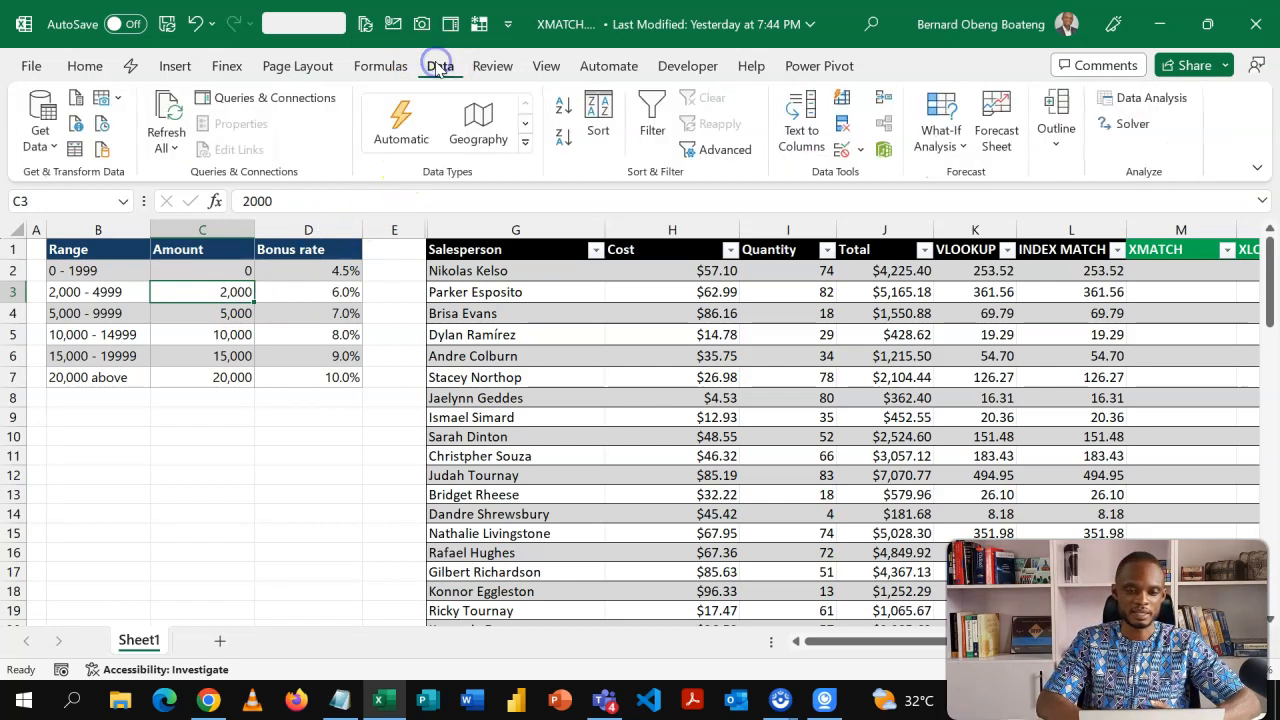
click(563, 140)
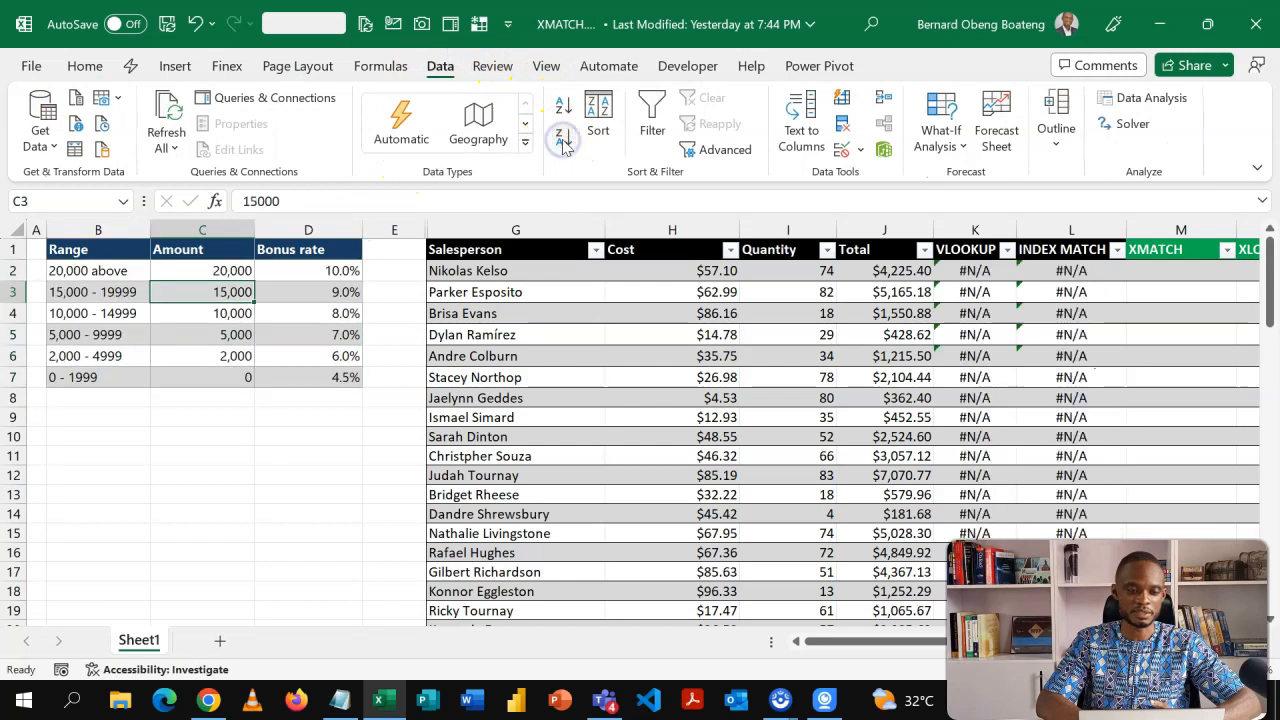
Inspect the VLOOKUP and INDEX MATCH results and the formula in L2 after sorting the lookup table.
click(783, 360)
key(Right)
key(Right)
key(Right)
key(Left)
key(Right)
key(Left)
key(Right)
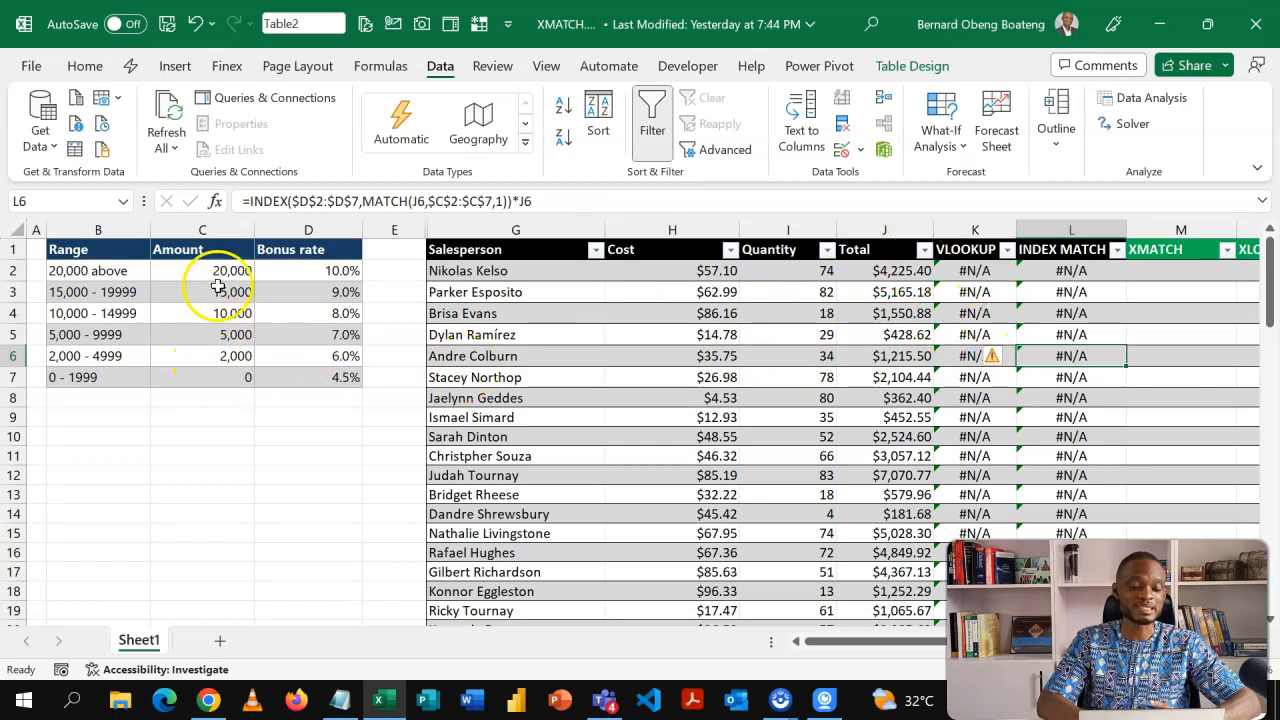
click(246, 336)
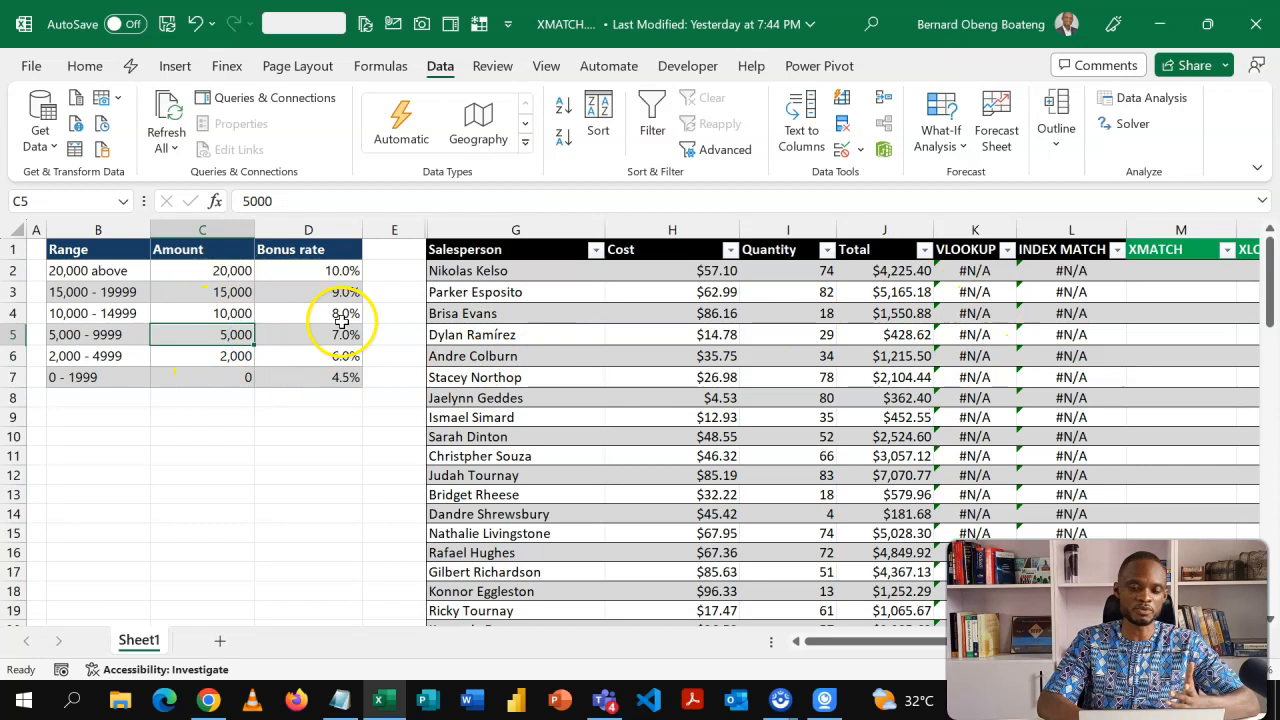
click(724, 272)
key(Right)
key(Right)
key(Right)
key(Right)
key(Right)
key(Right)
key(Right)
key(Right)
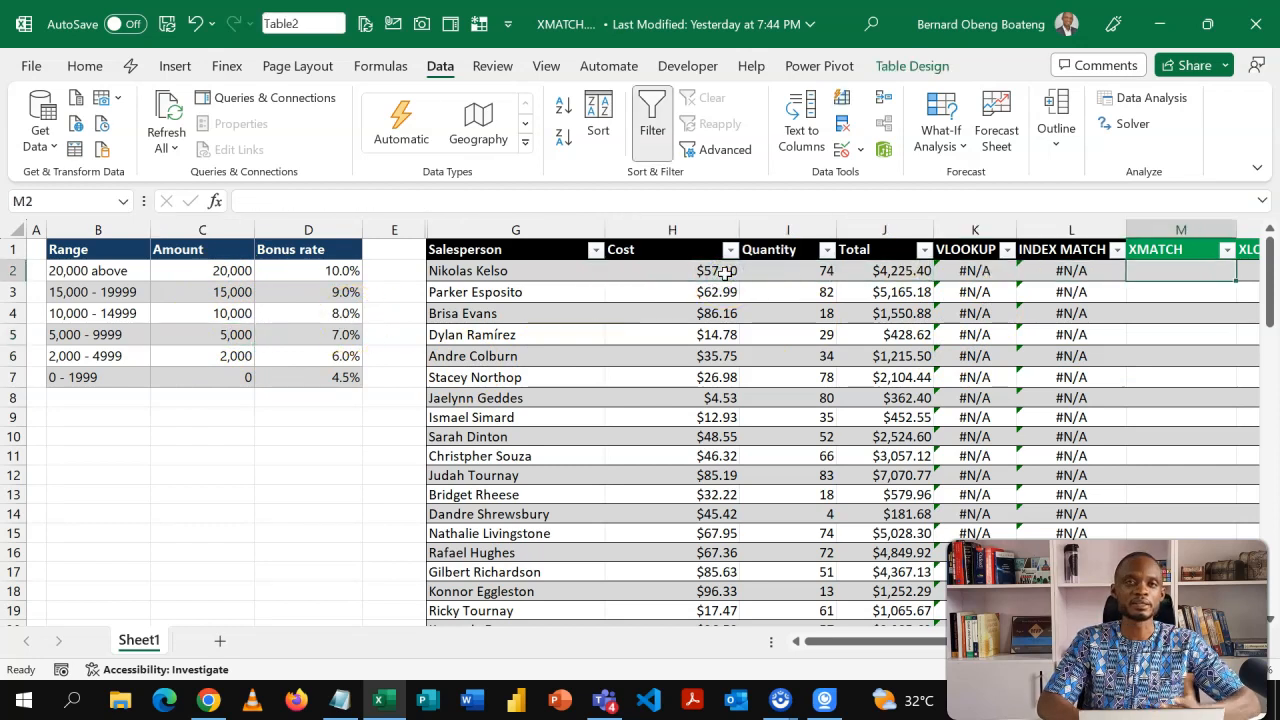
click(724, 272)
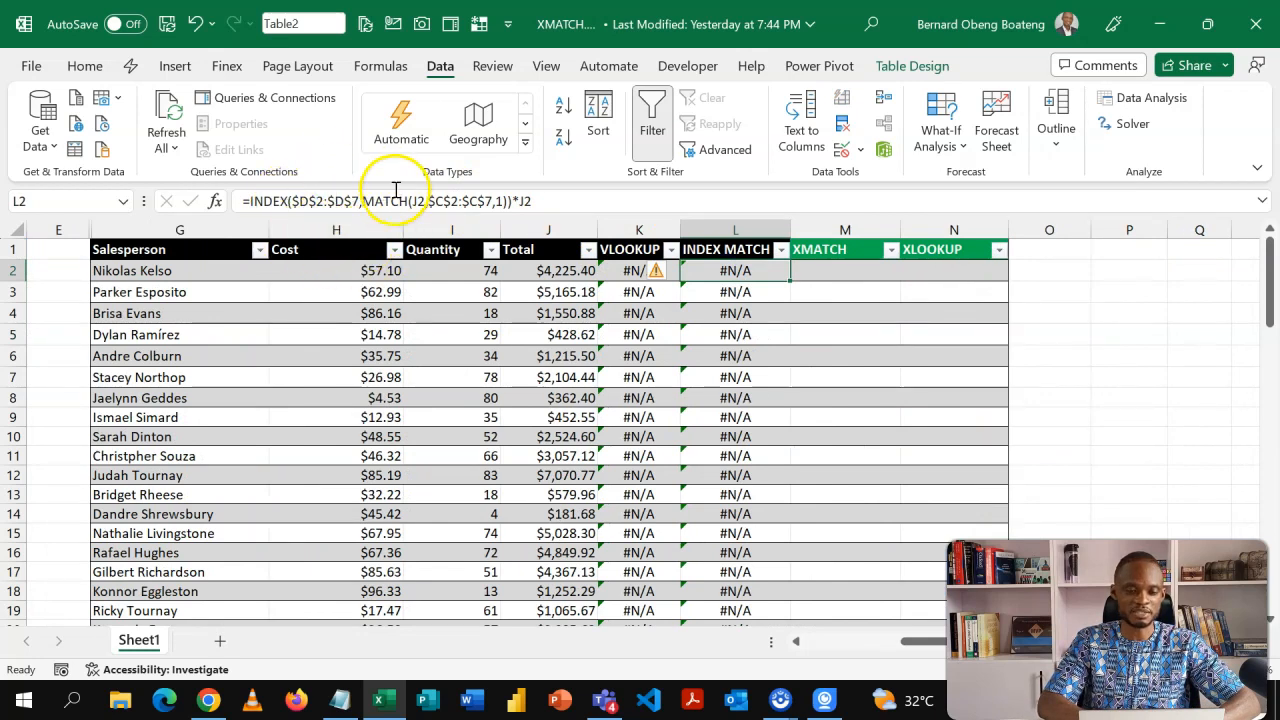
Copy the INDEX MATCH formula text from L2 and paste it as a new formula in the first XMATCH cell.
click(553, 204)
drag(553, 204, 247, 197)
key(ctrl+c)
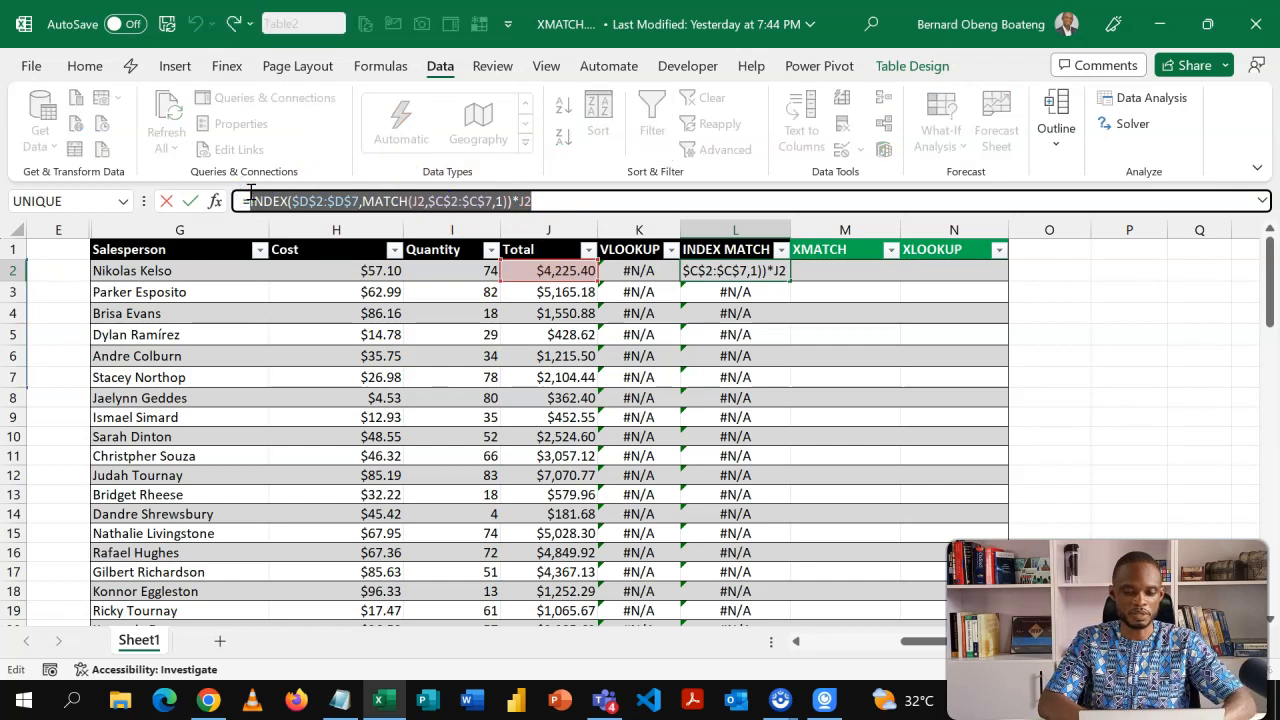
key(Escape)
click(822, 278)
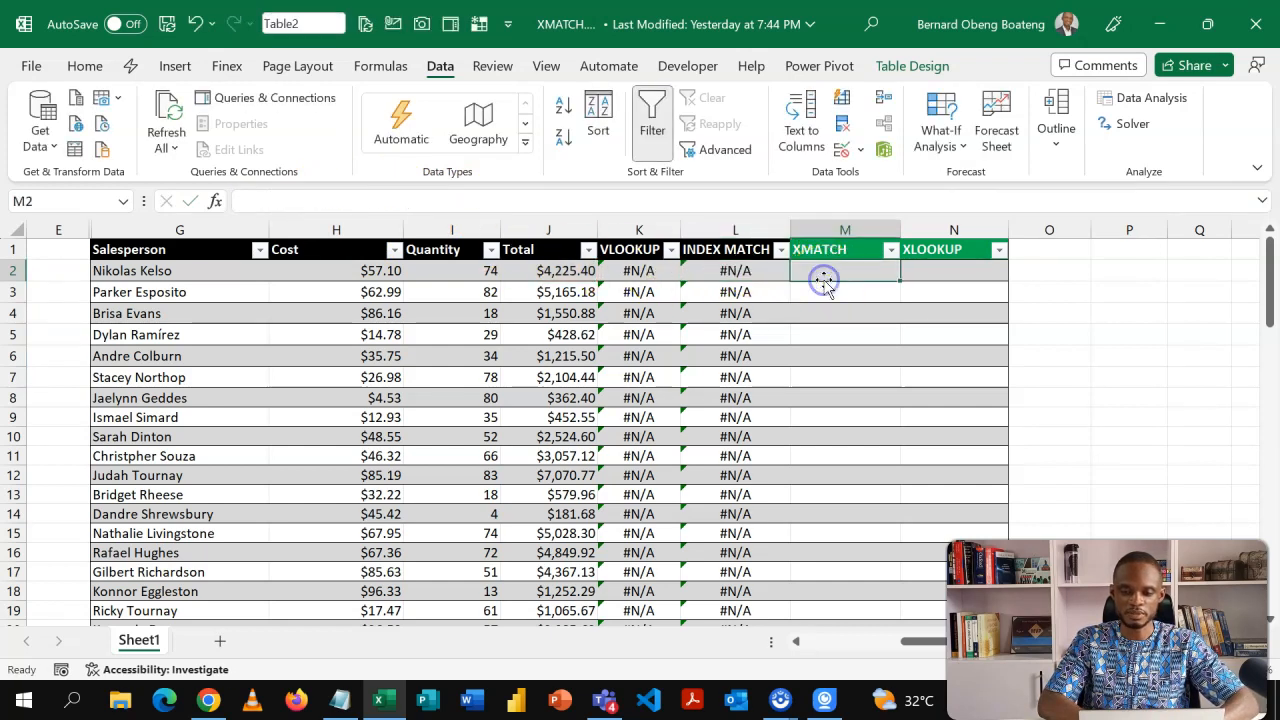
text(=)
key(ctrl+v)
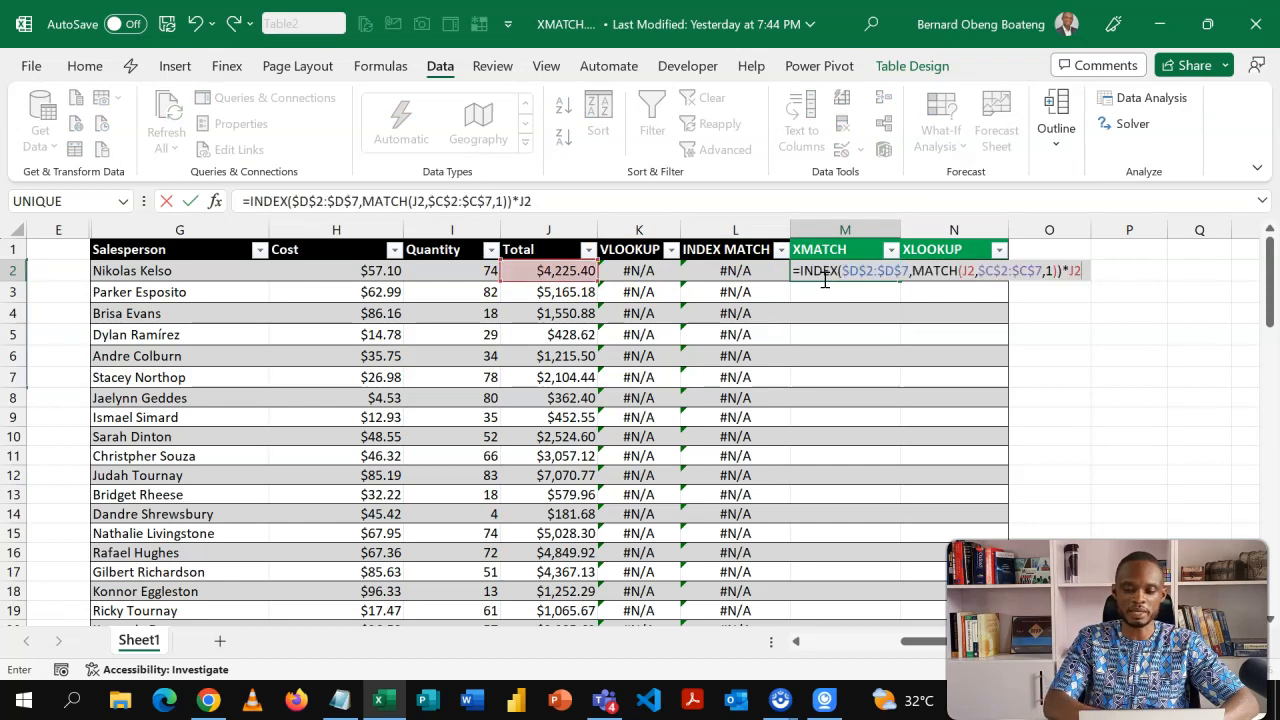
Replace MATCH with XMATCH using match mode -1 for exact match or next smaller, and enter the formula.
drag(840, 271, 914, 272)
click(914, 272)
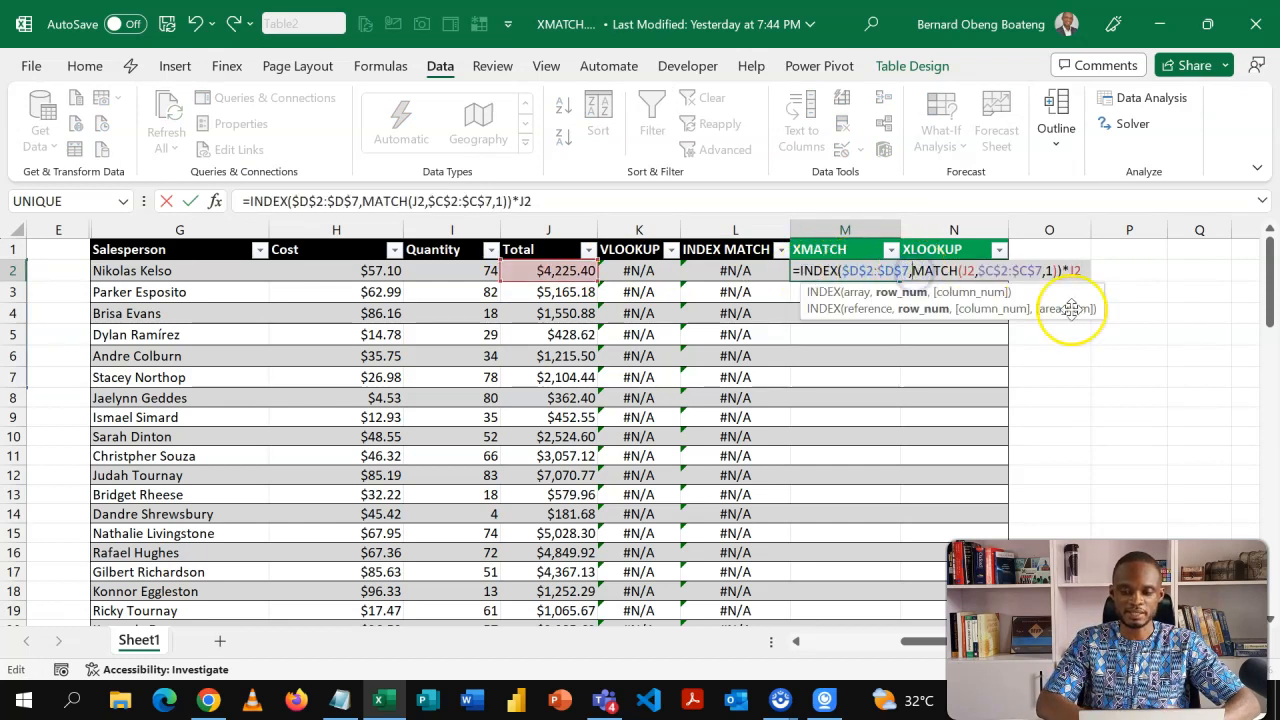
text(X)
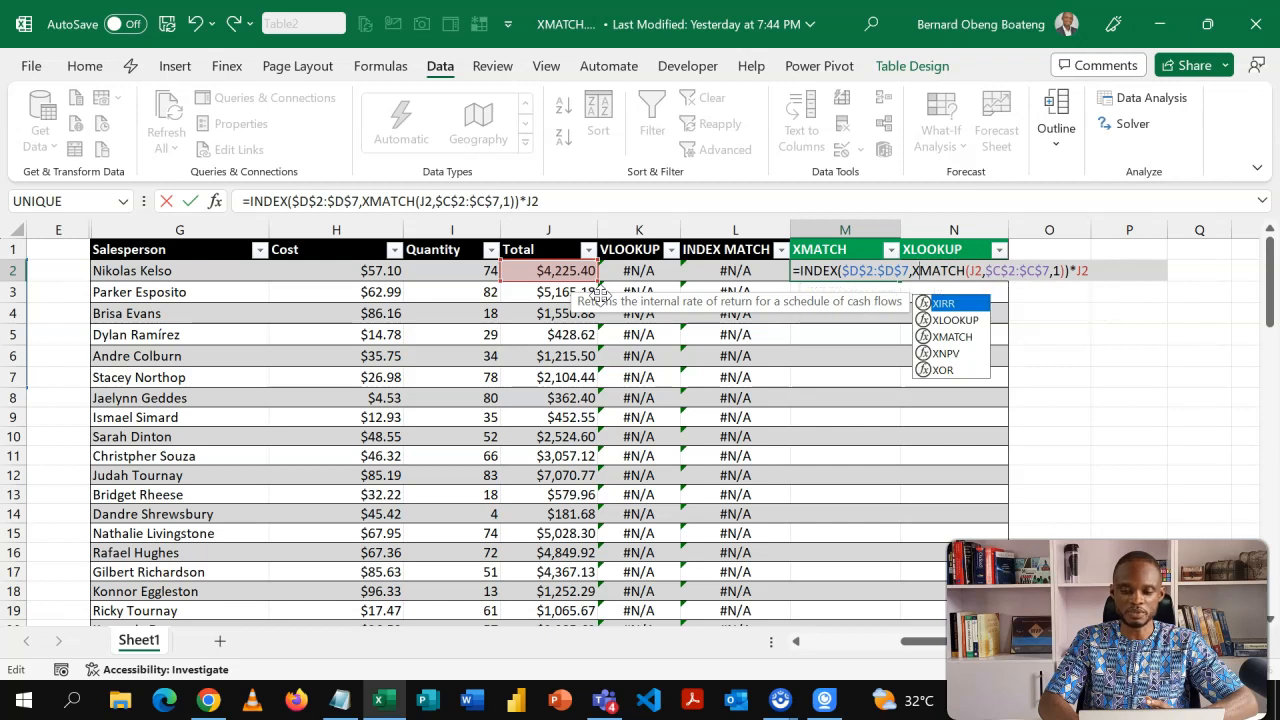
click(1061, 271)
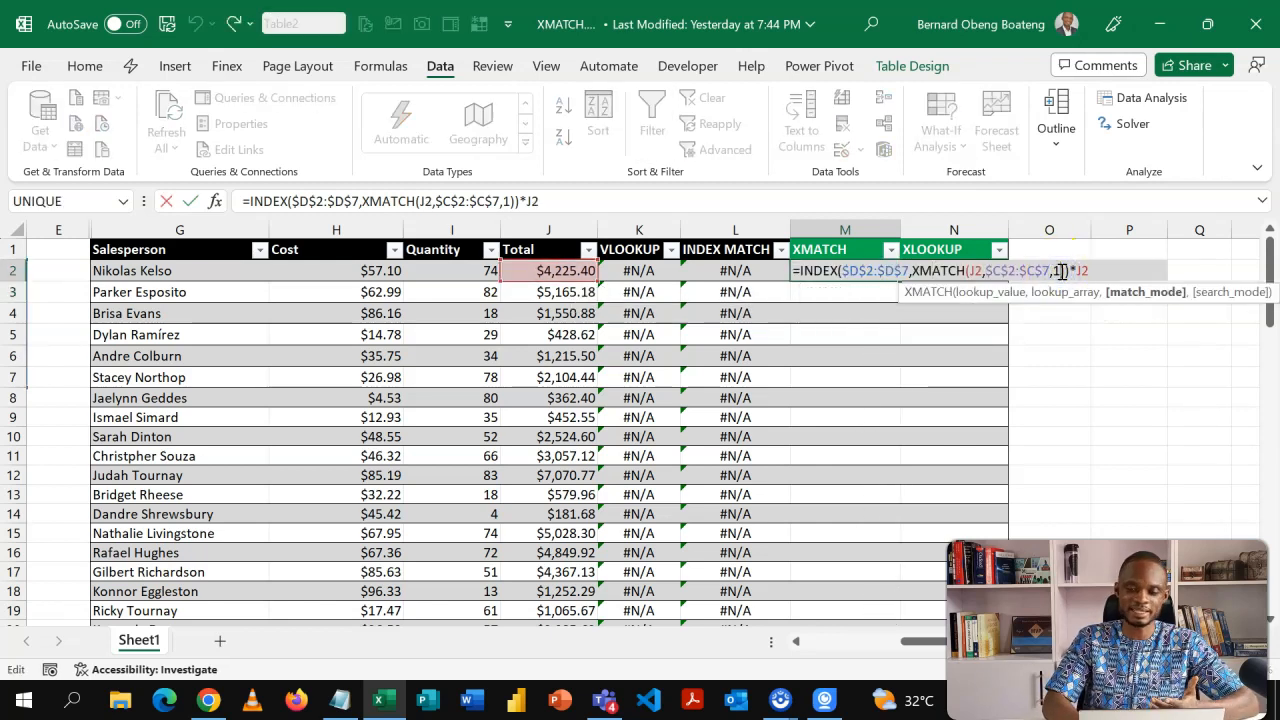
key(BackSpace)
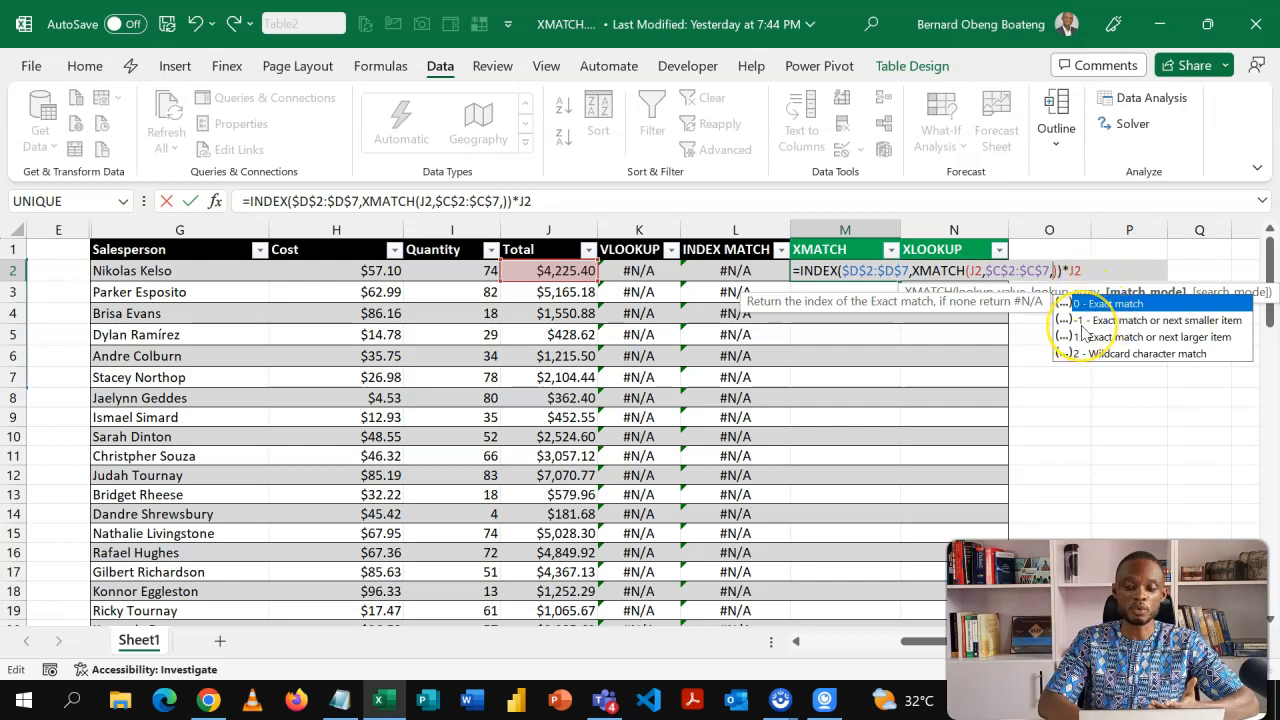
text(-1)
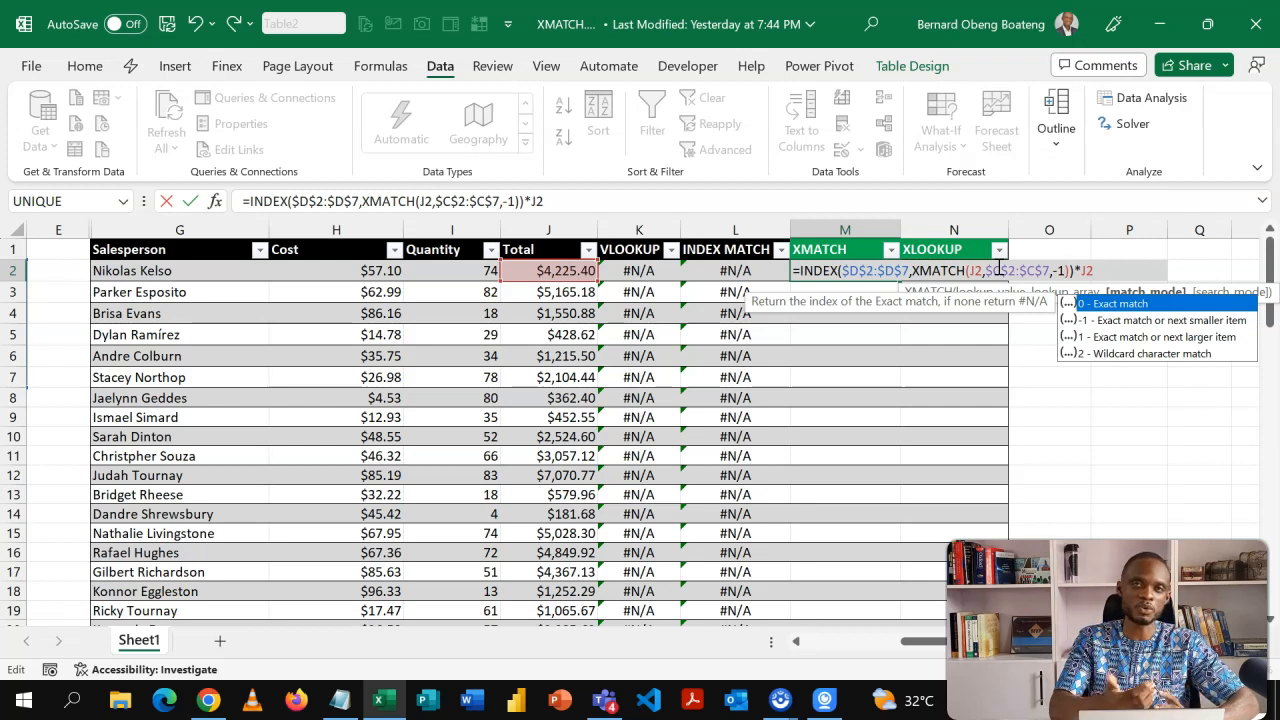
key(Return)
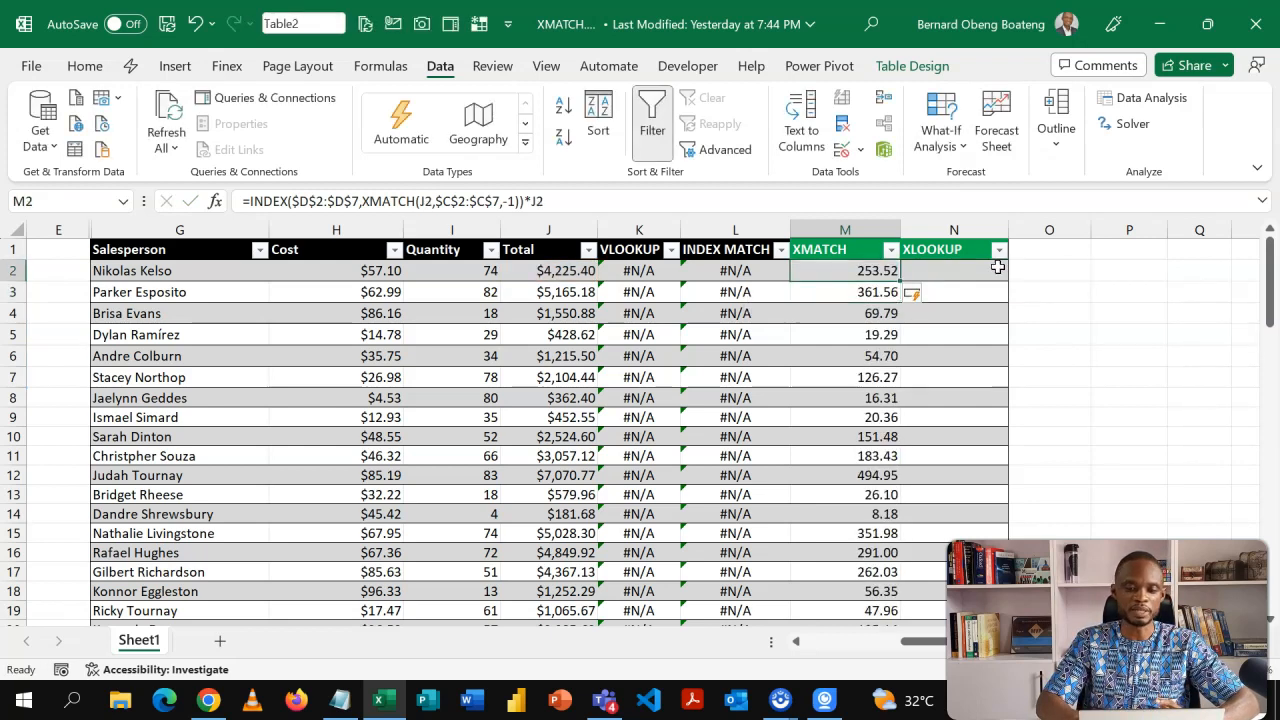
key(Up)
key(Left)
key(Right)
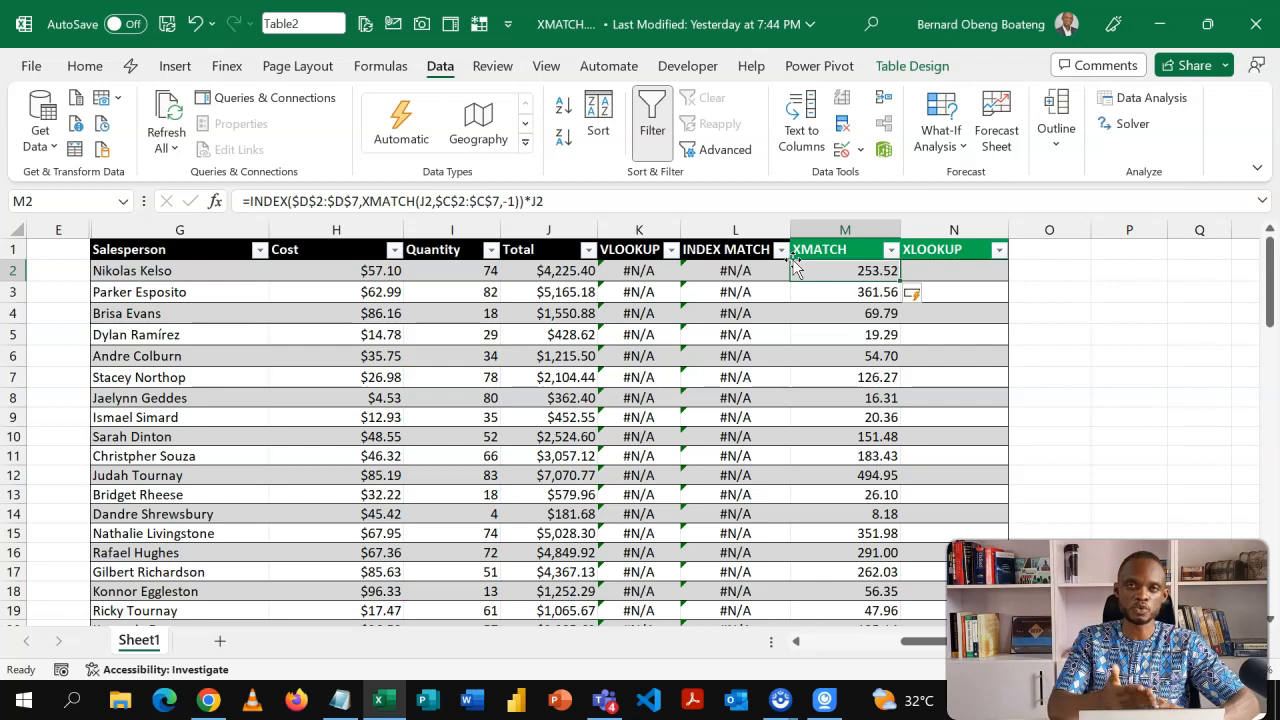
click(836, 271)
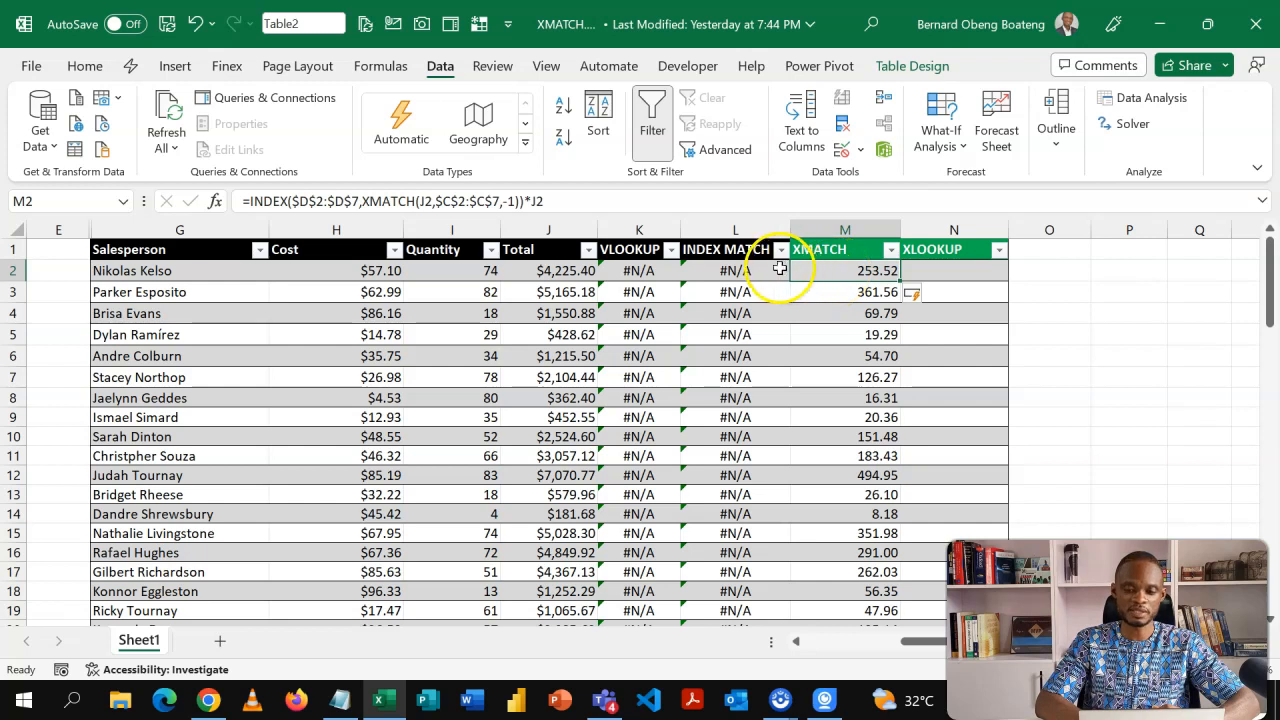
Start an XLOOKUP formula in the first XLOOKUP cell with J2 as the lookup value.
click(940, 268)
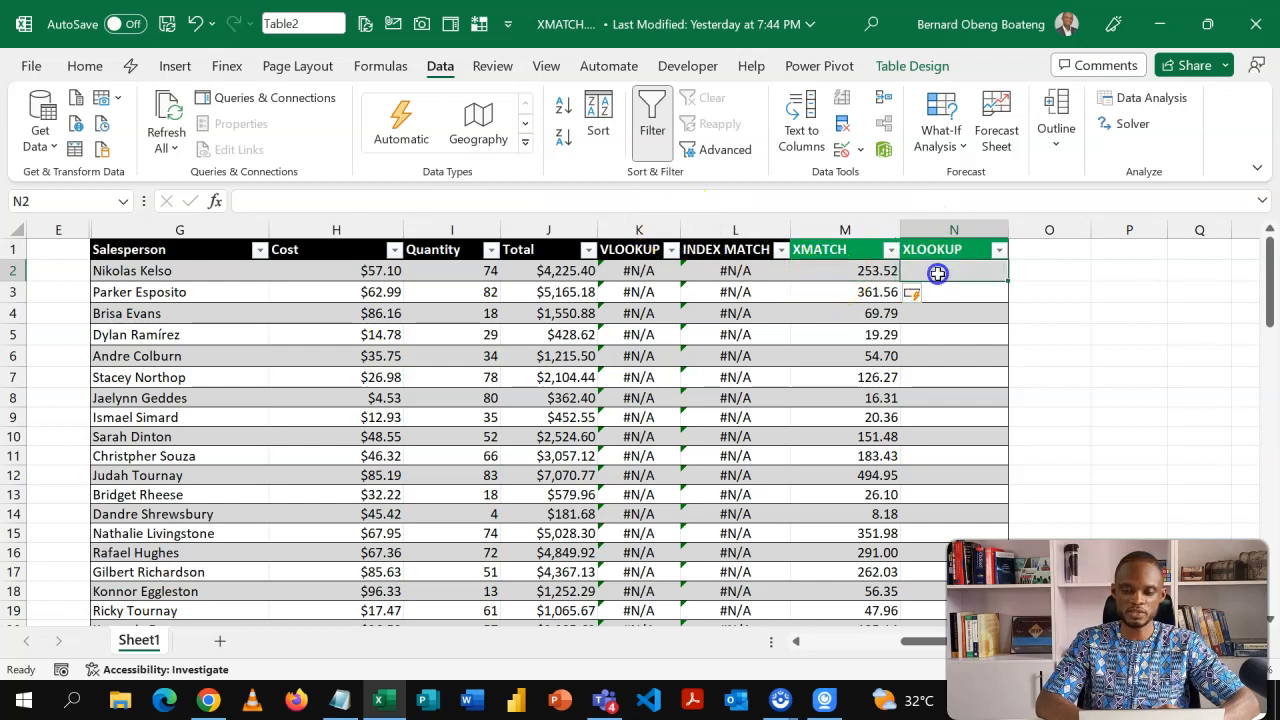
text(=xl)
key(Tab)
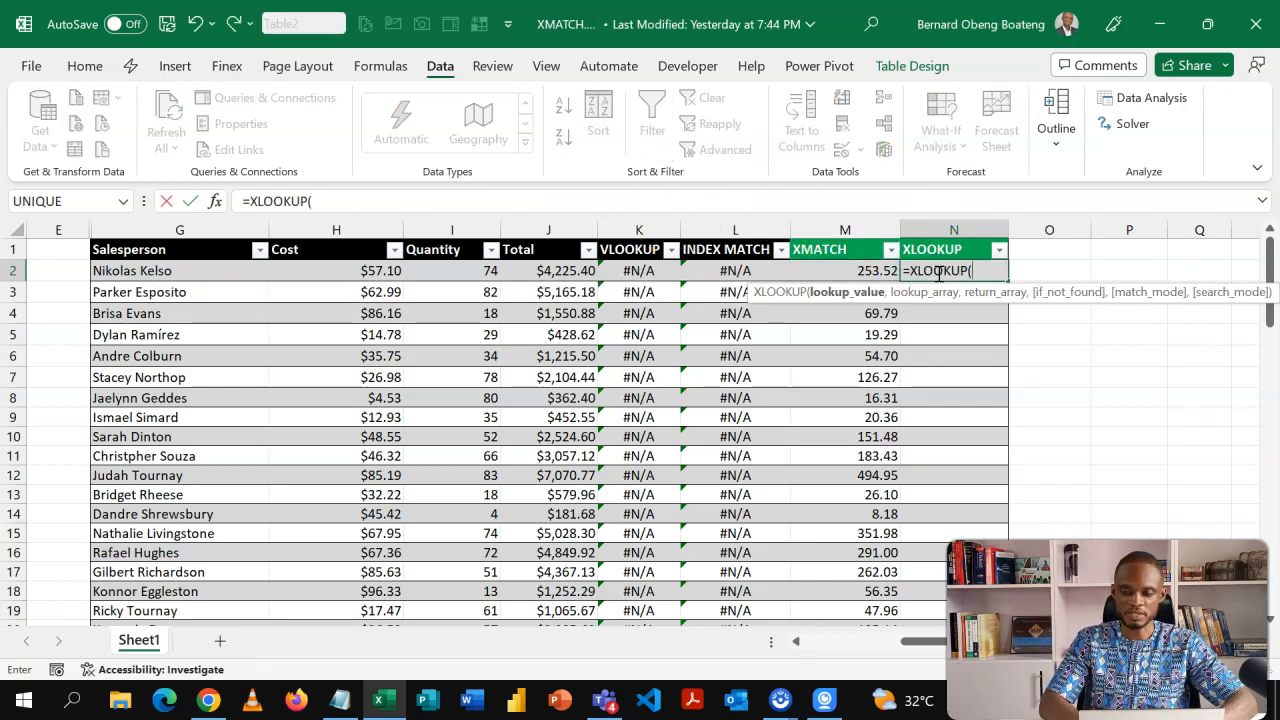
click(567, 271)
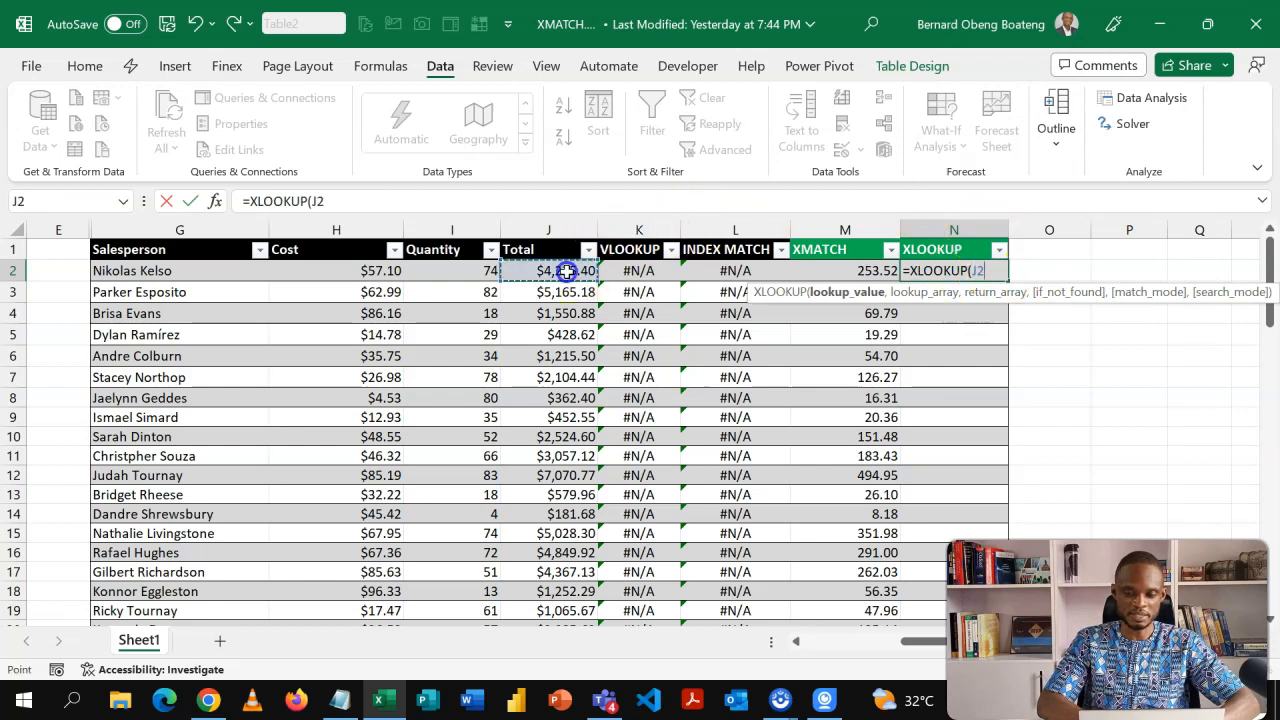
text(,)
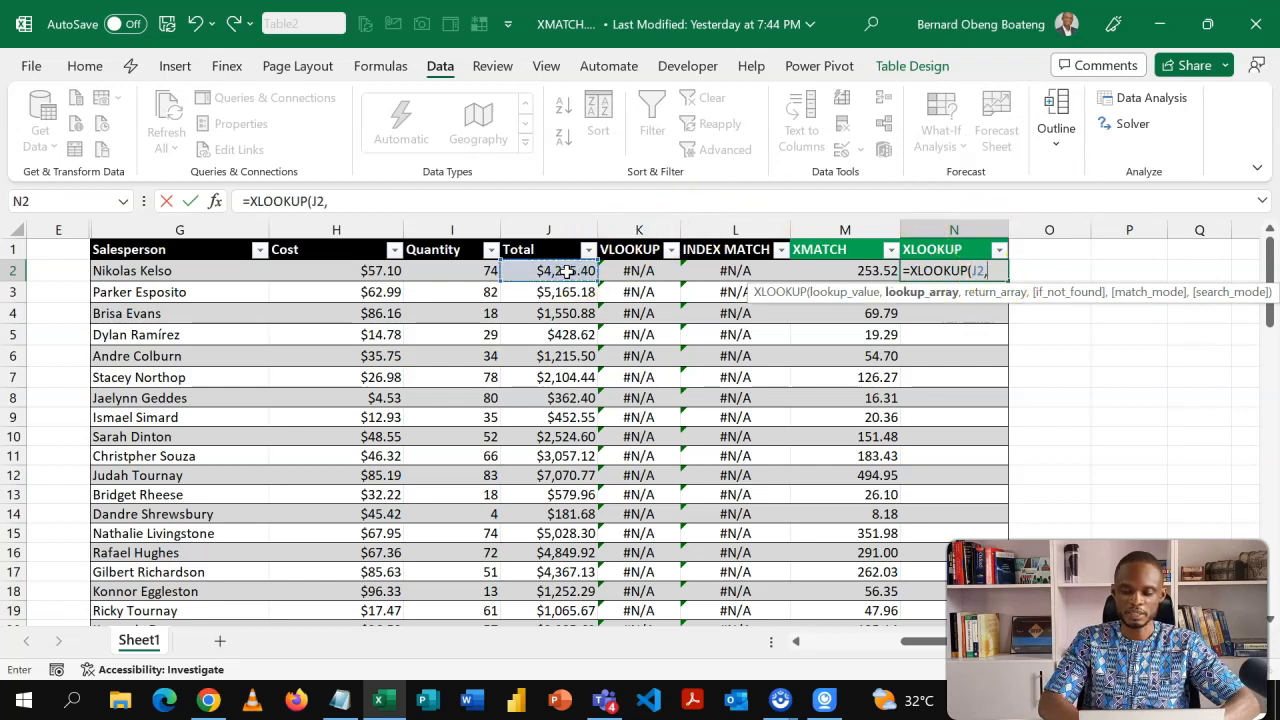
Add the Amount cells C2:C7 as the XLOOKUP's absolute lookup array.
click(422, 278)
key(Left)
key(Left)
key(Left)
key(Left)
key(Left)
key(Left)
key(Left)
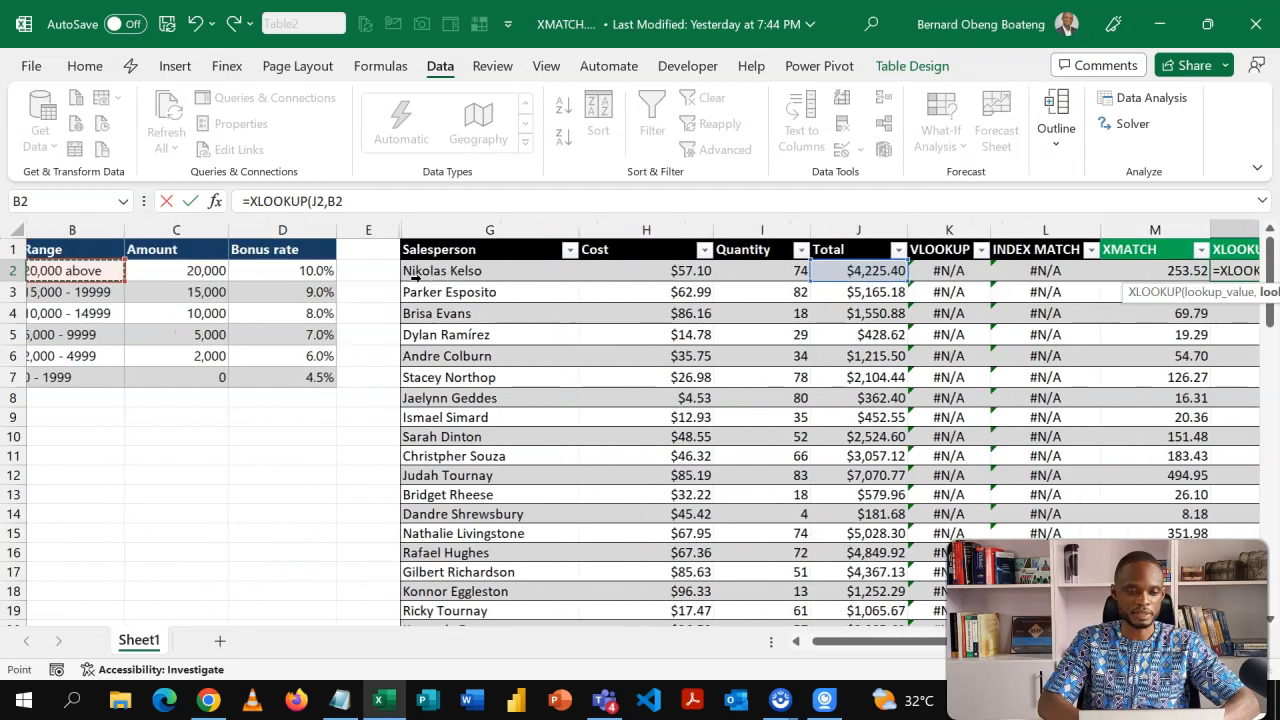
key(Right)
key(Right)
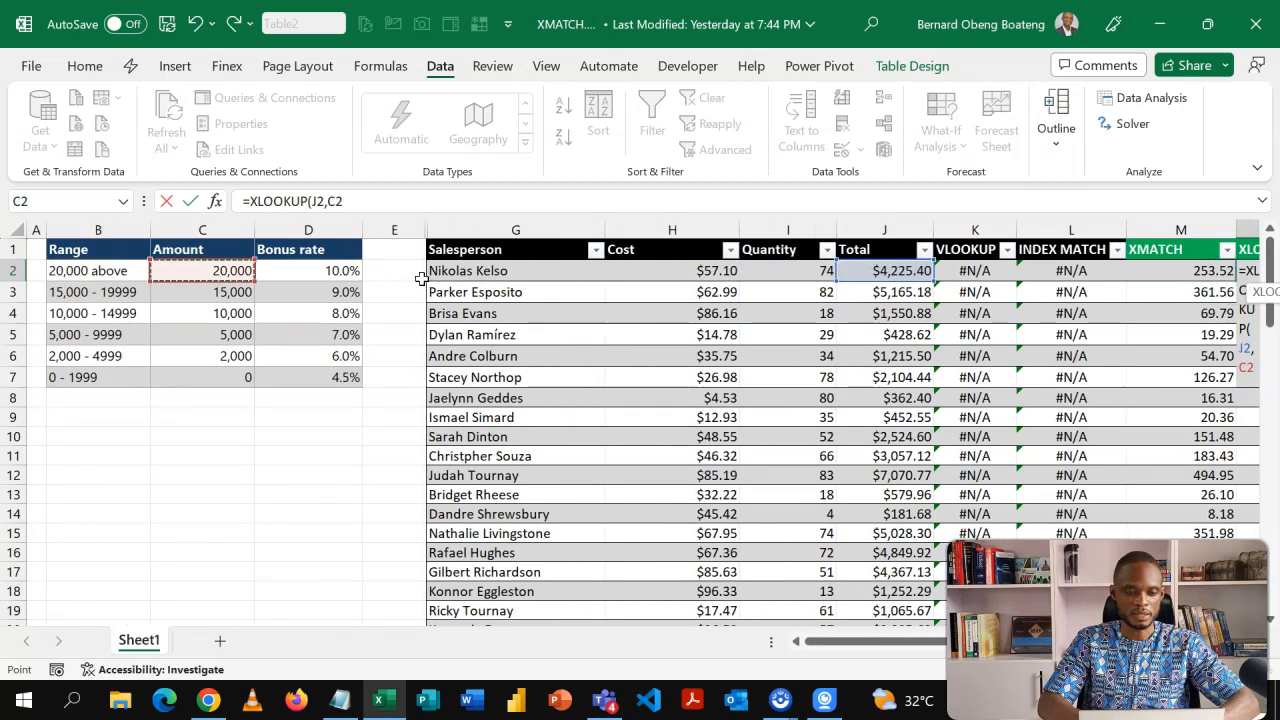
key(ctrl+shift+Down)
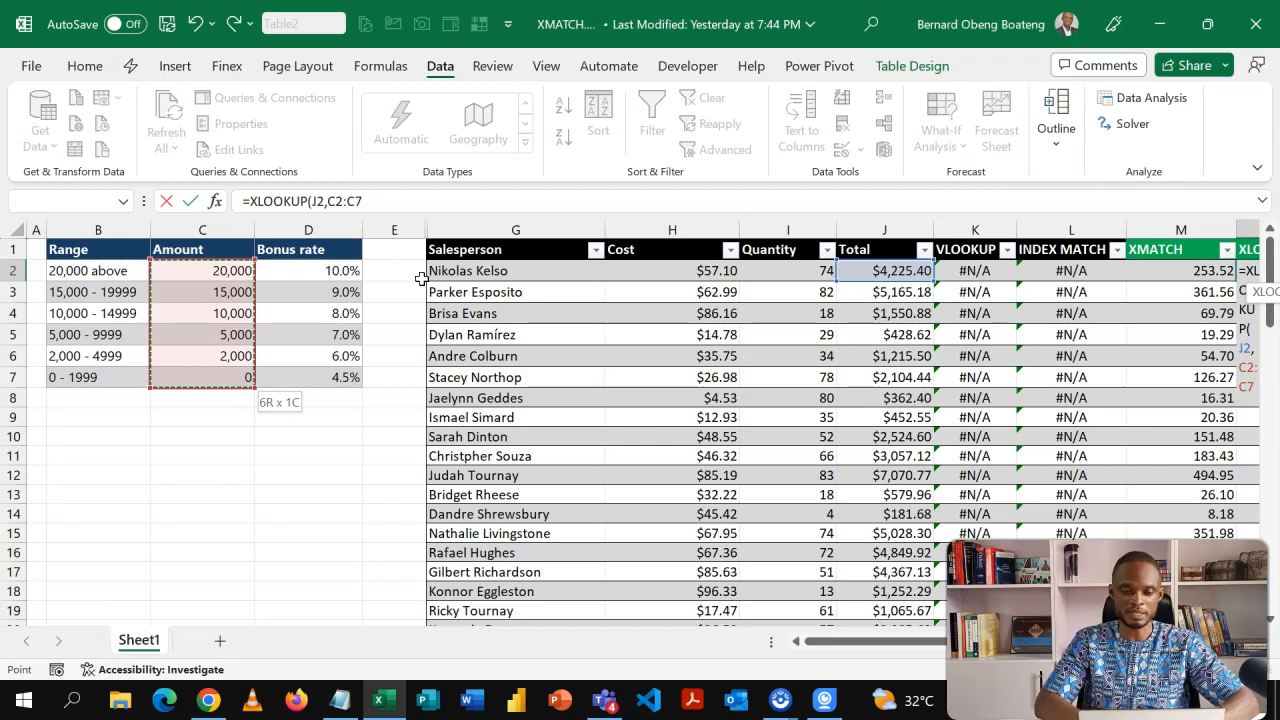
key(F4)
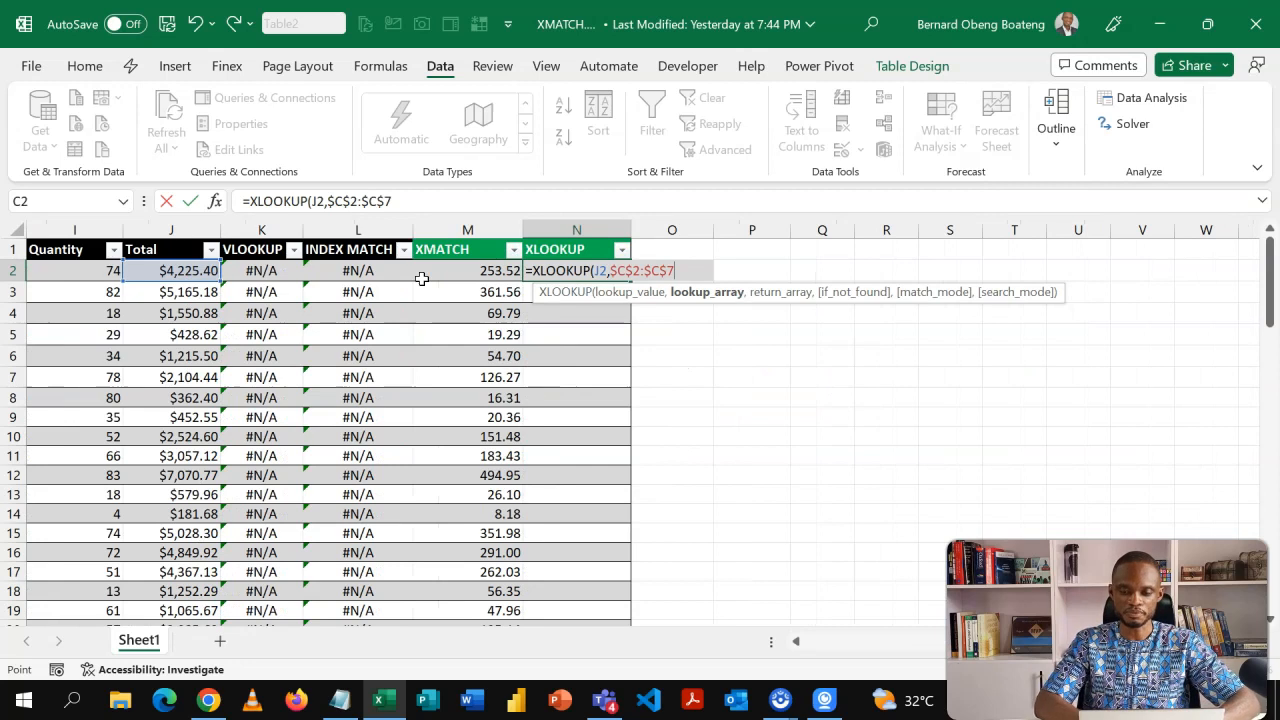
Add the Bonus rate cells D2:D7 as the absolute return array.
text(,)
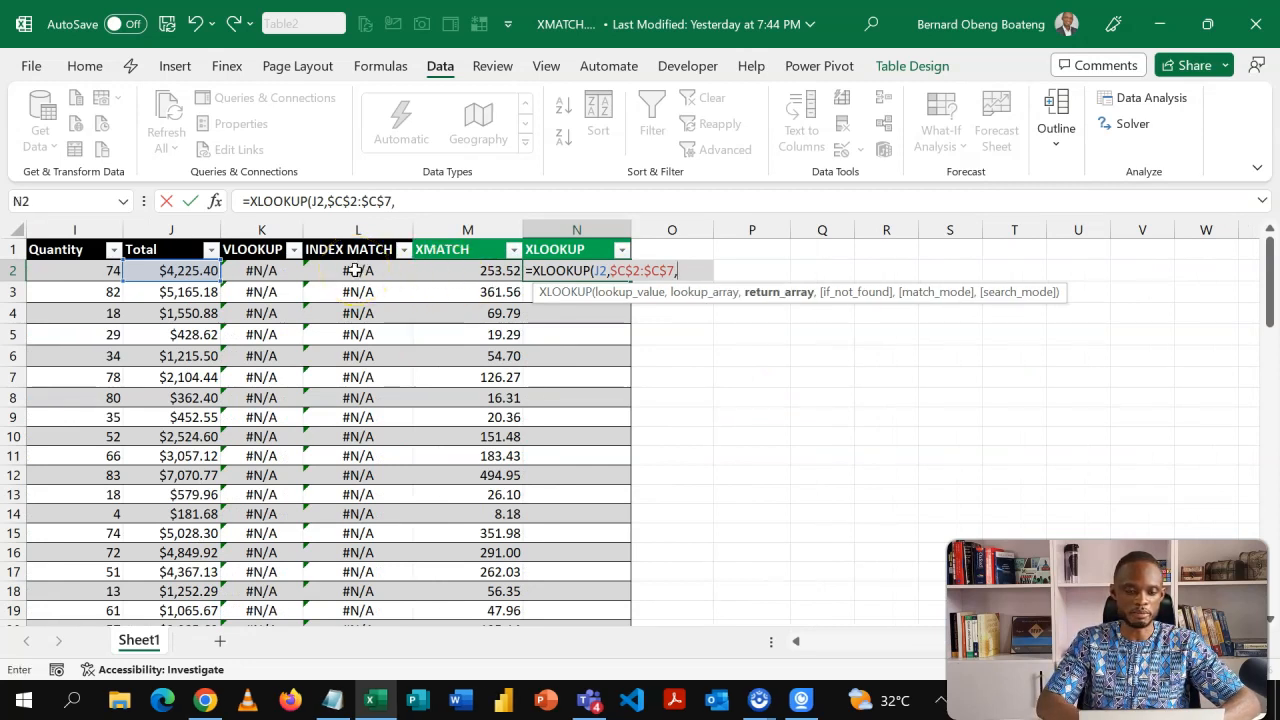
click(237, 273)
key(Home)
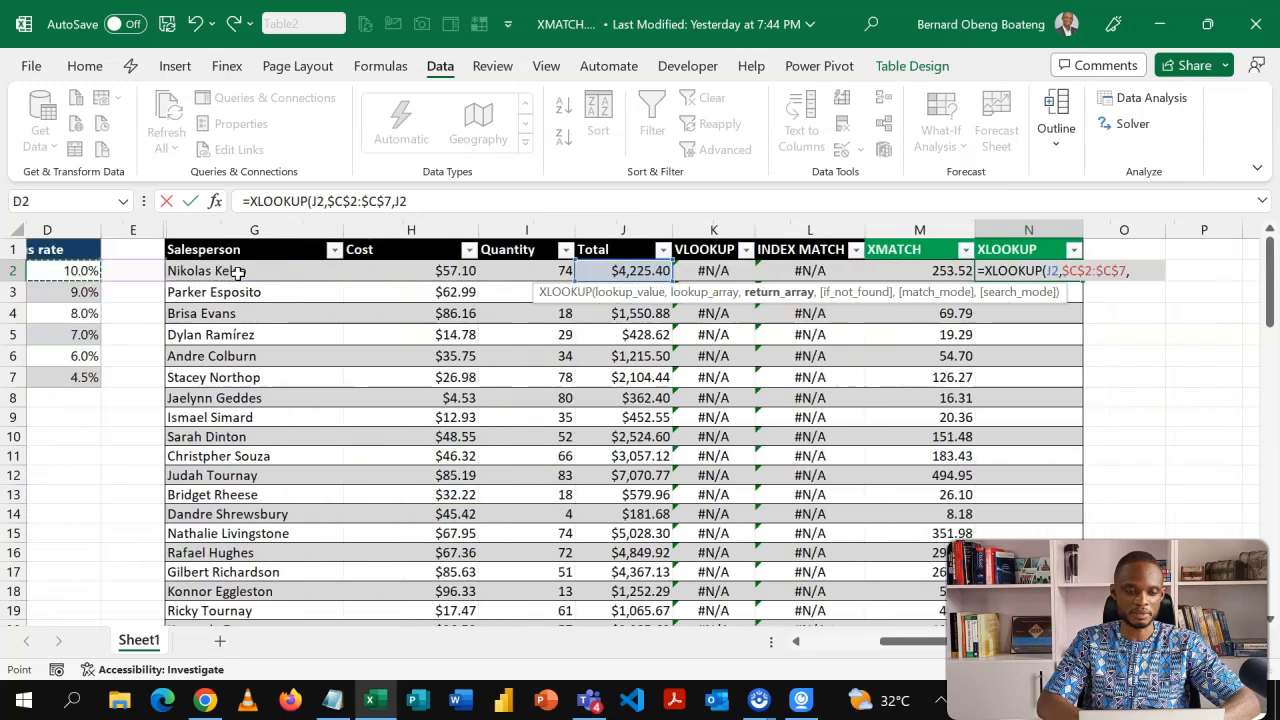
click(284, 271)
key(ctrl+shift+Down)
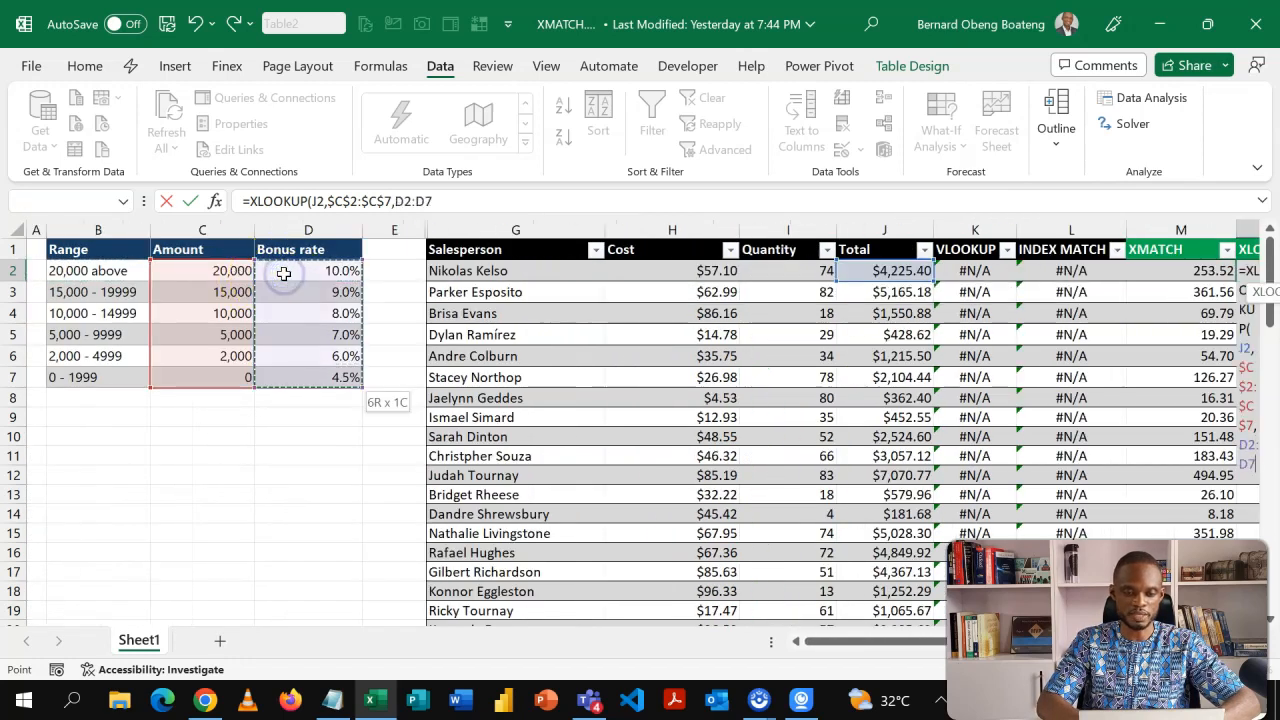
key(F4)
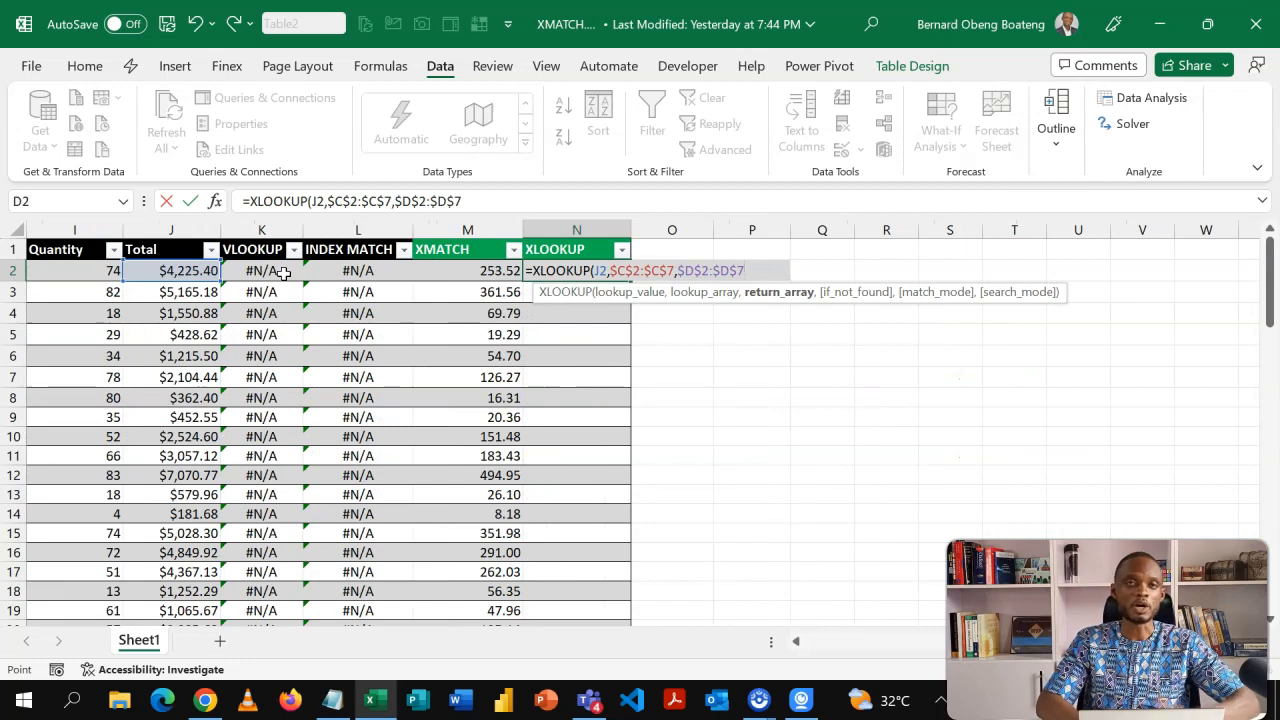
Finish the XLOOKUP with empty text for not found and match mode -1, multiply it by J2, and enter it.
text(,)
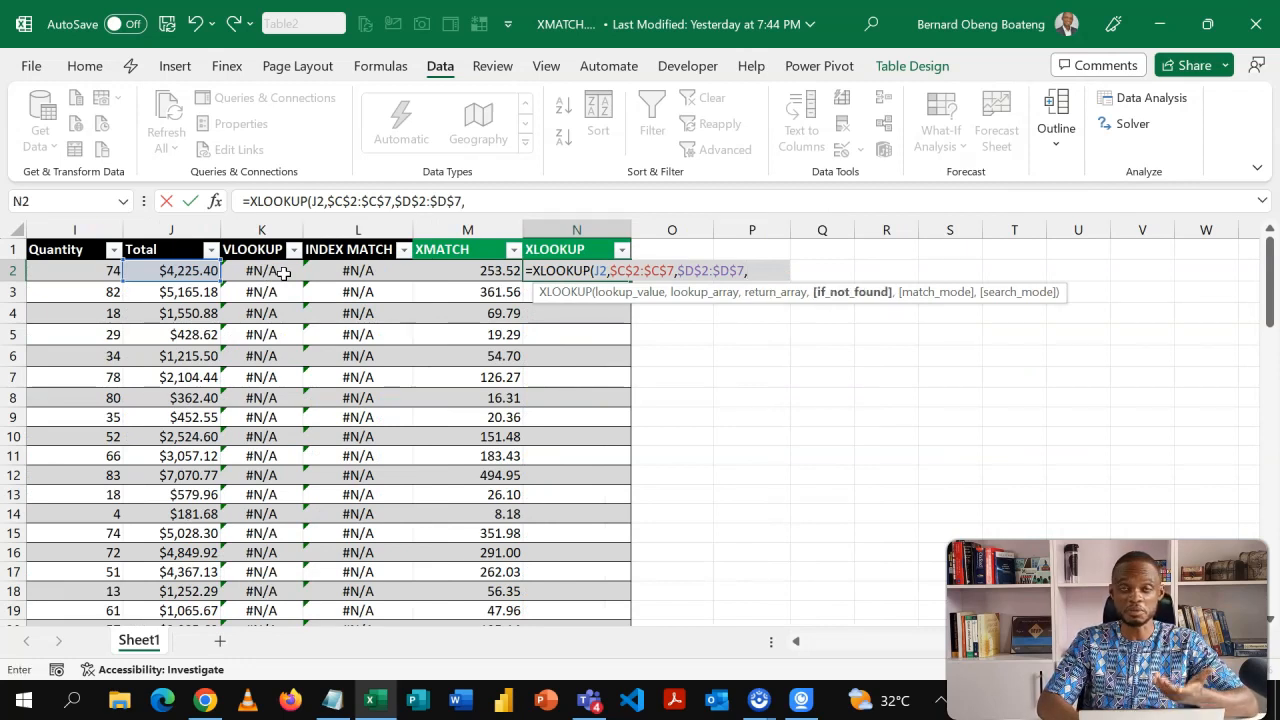
text("")
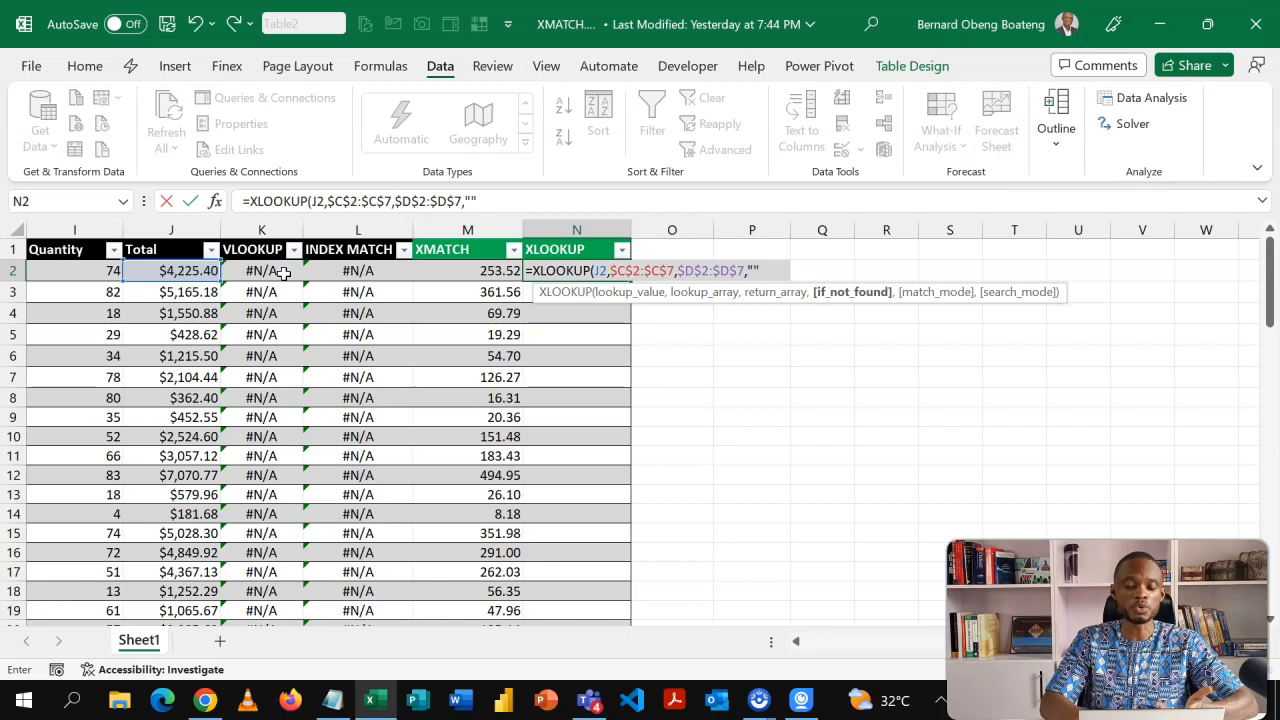
text(",)
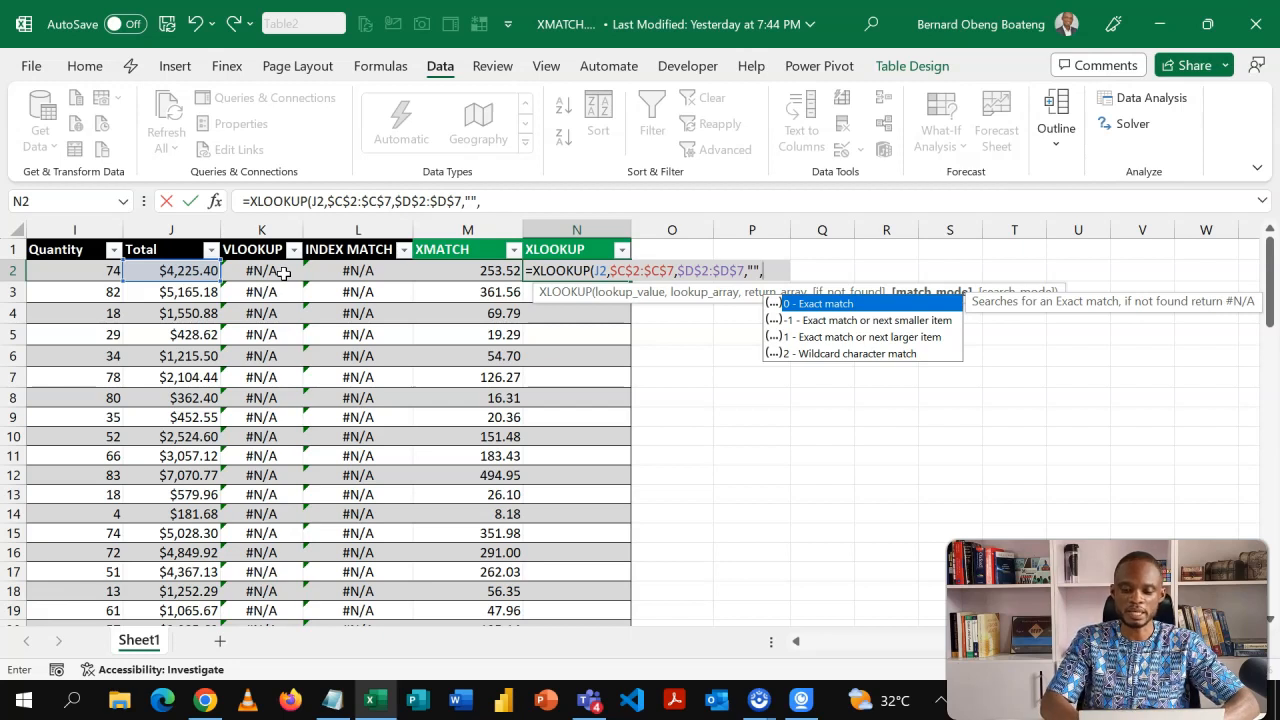
text(1)
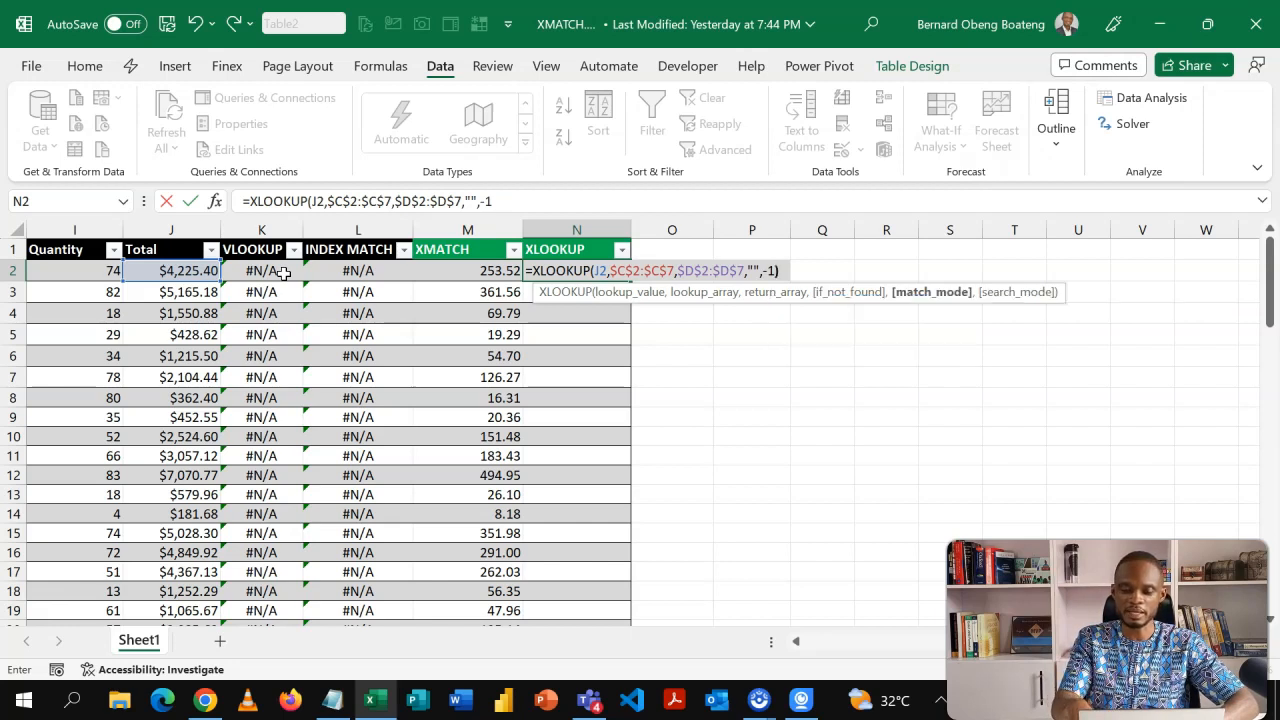
text()*)
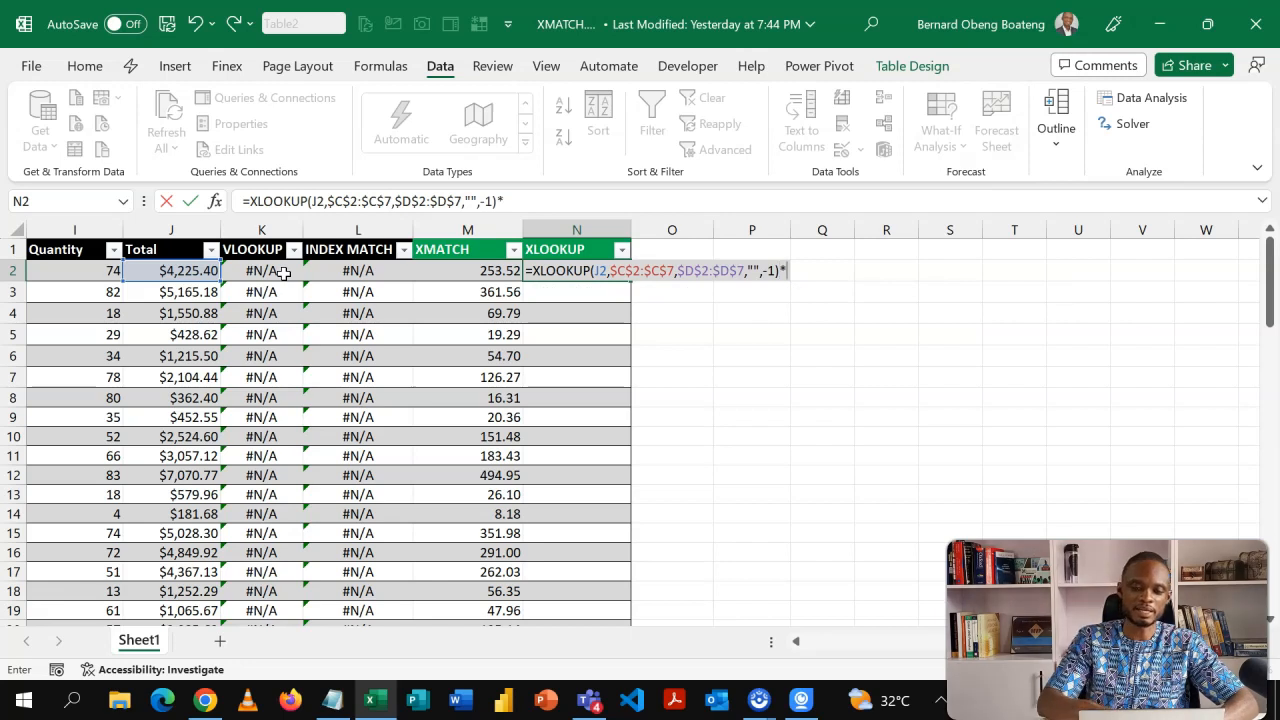
click(157, 270)
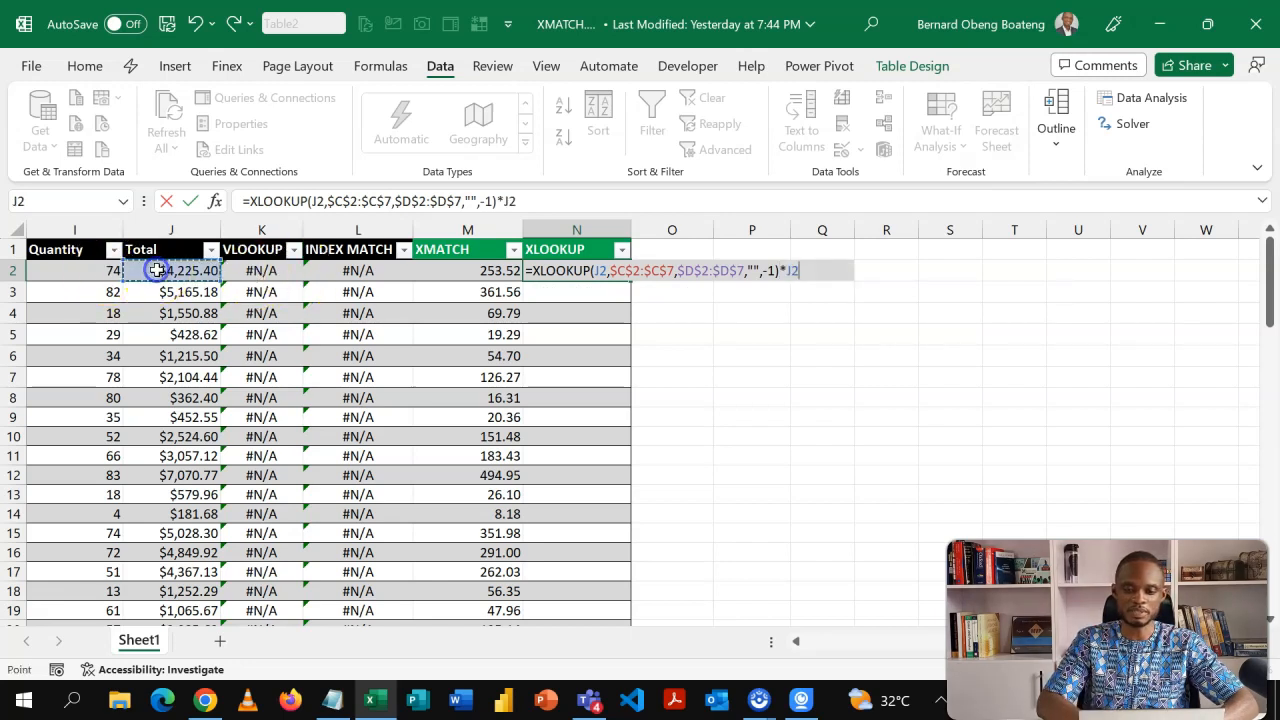
key(Return)
Sort the lookup table by Amount in ascending order.
key(Up)
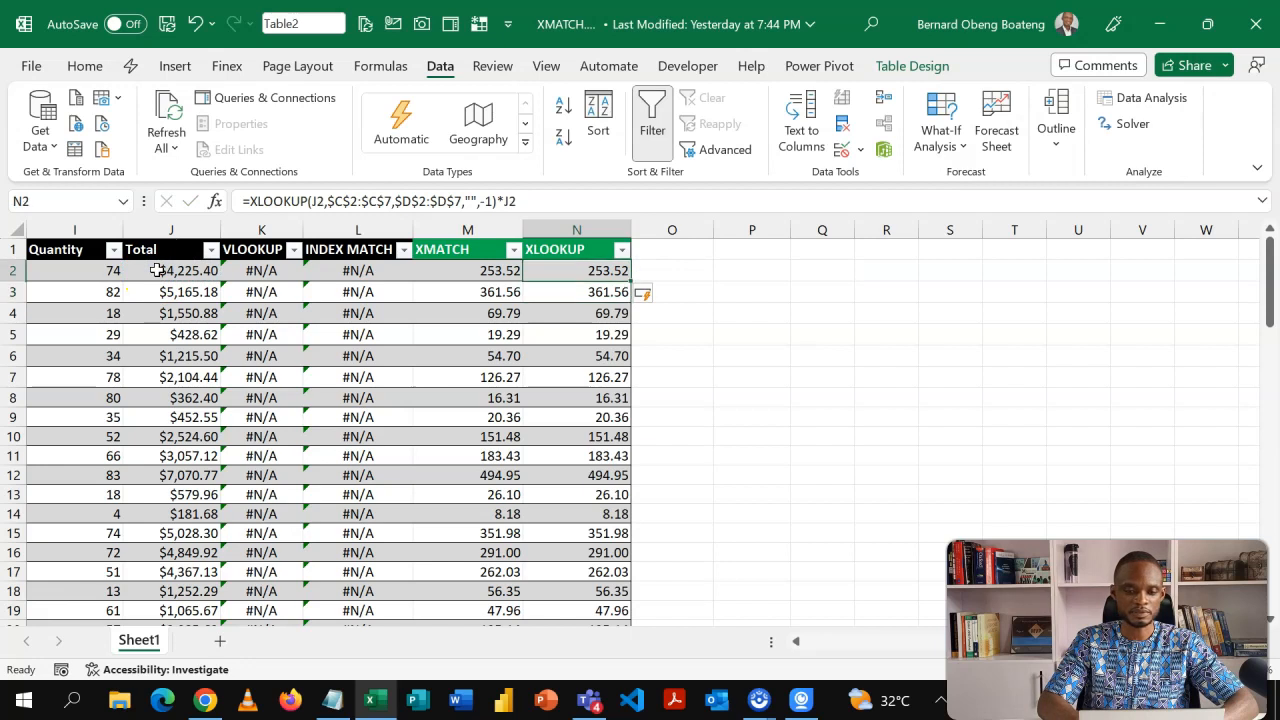
key(Left)
key(Down)
key(Left)
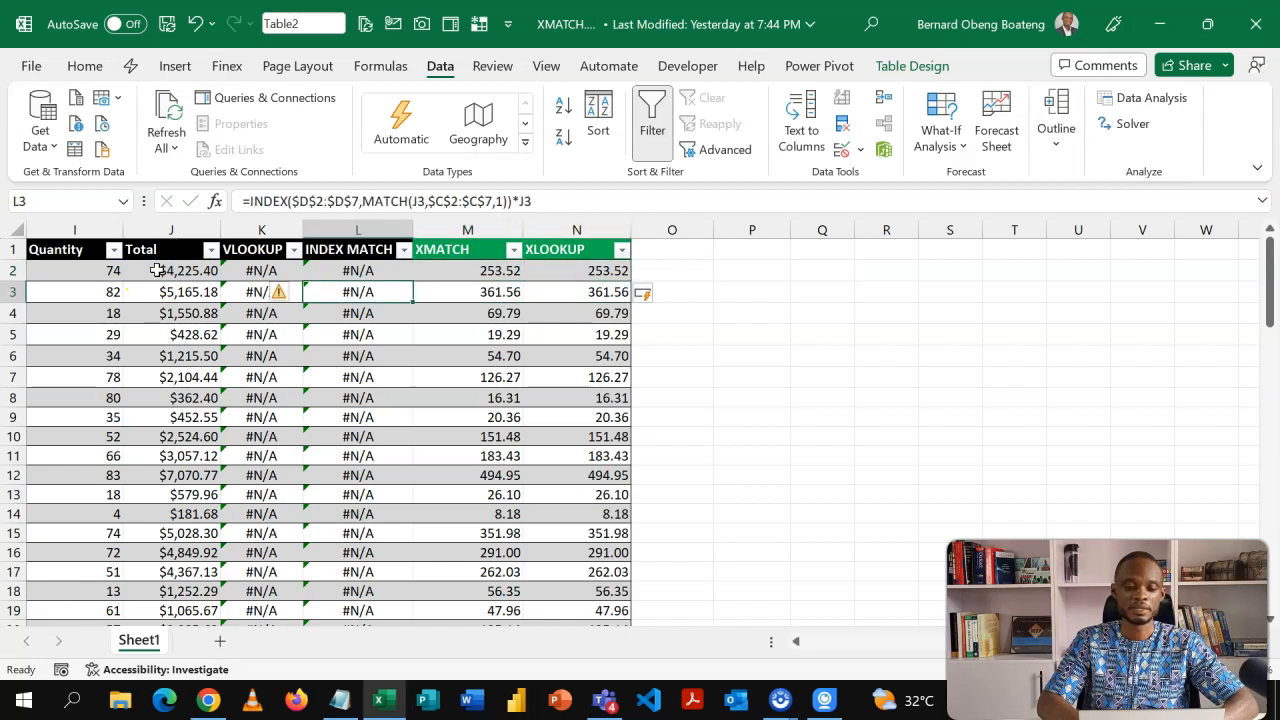
key(Left)
key(Left)
key(Left)
key(Left)
key(Left)
key(Left)
key(Left)
key(Left)
key(Left)
key(Left)
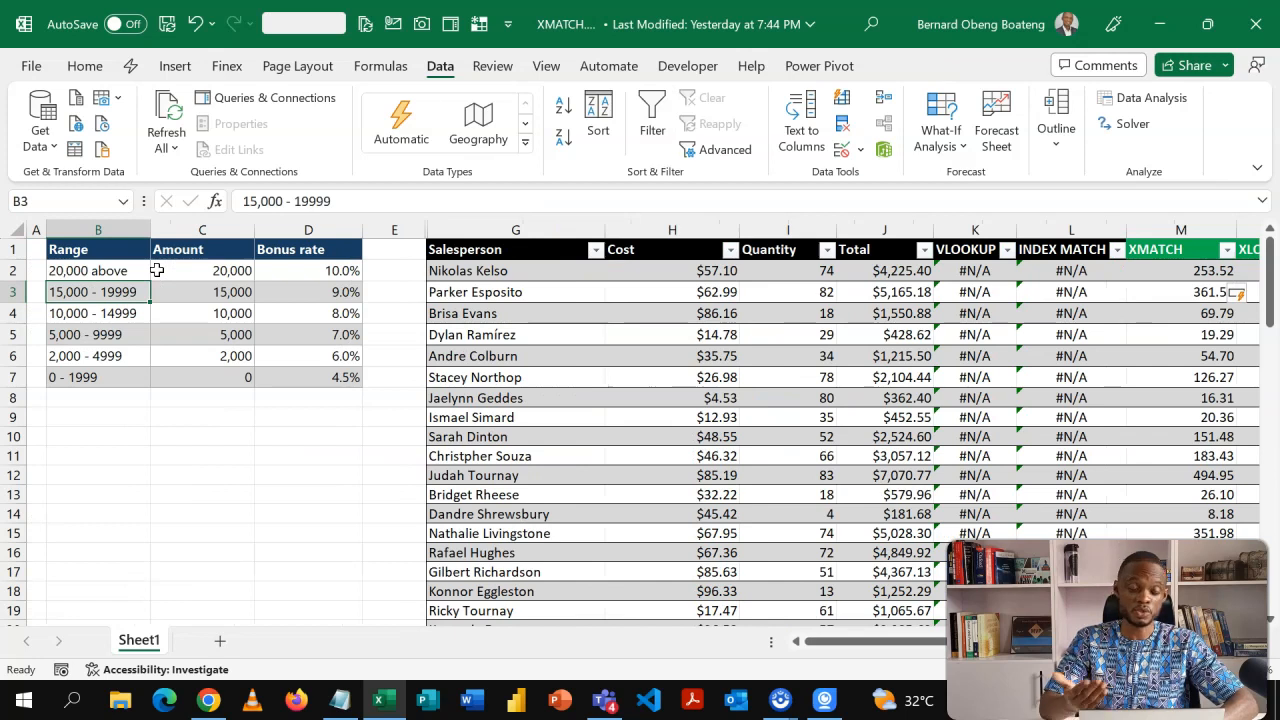
click(185, 290)
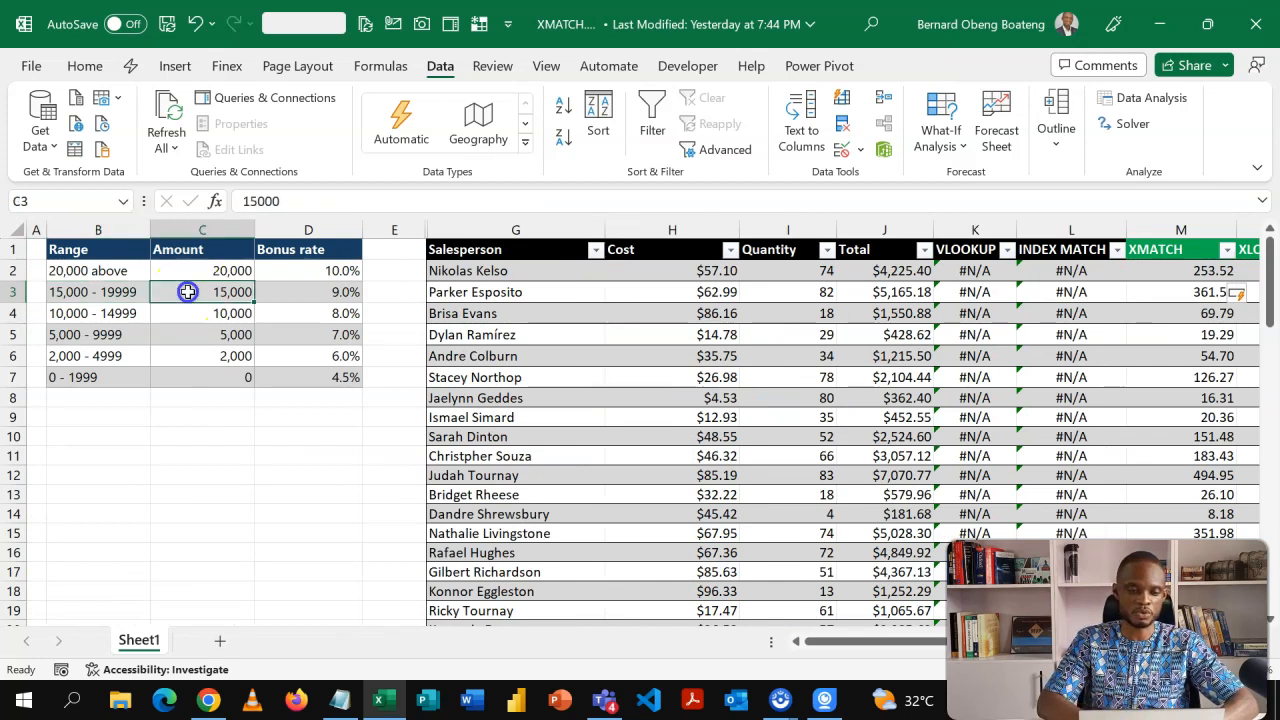
click(560, 114)
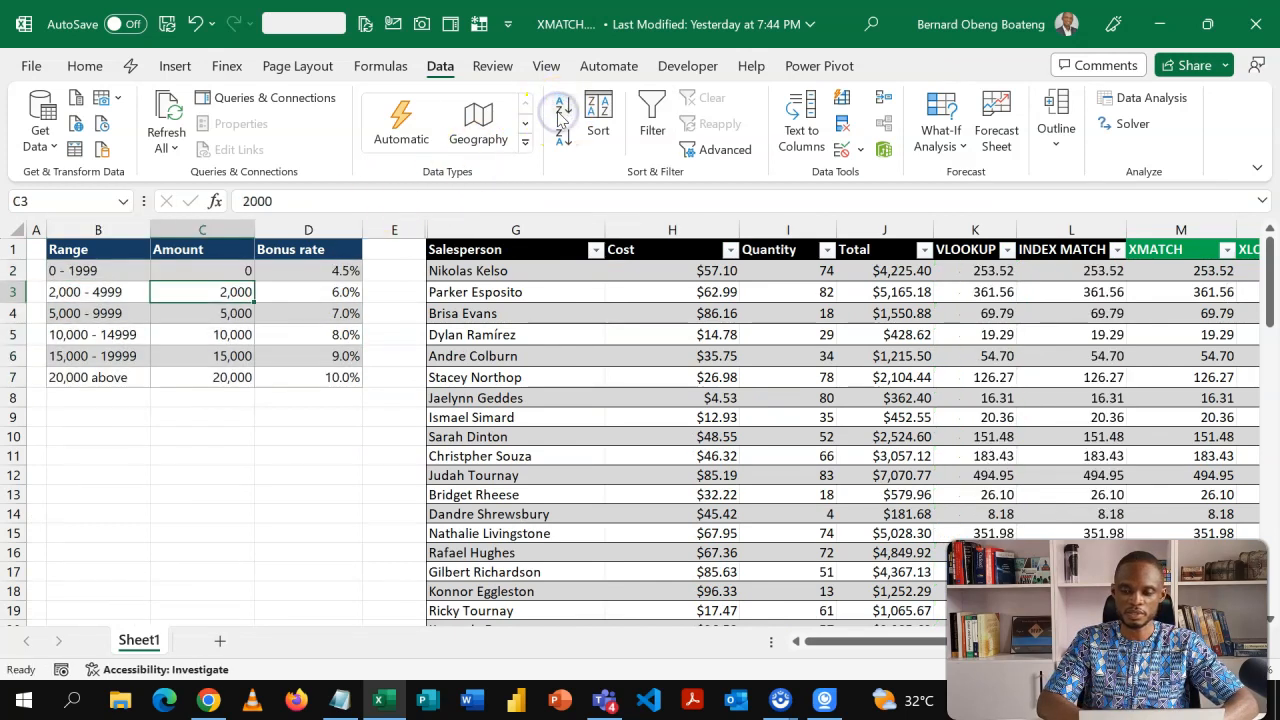
Inspect the XLOOKUP, XMATCH and INDEX MATCH formulas and results after re-sorting the table.
click(1005, 290)
key(Right)
key(Right)
key(Right)
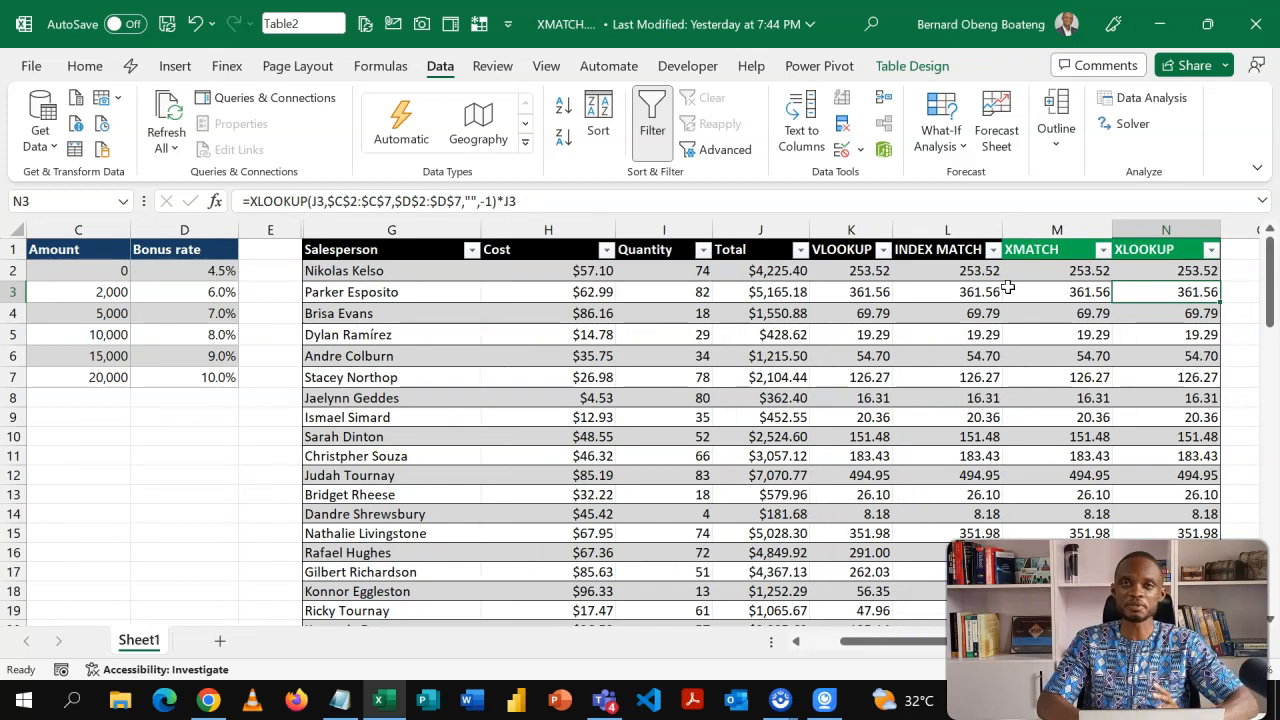
key(Left)
key(Up)
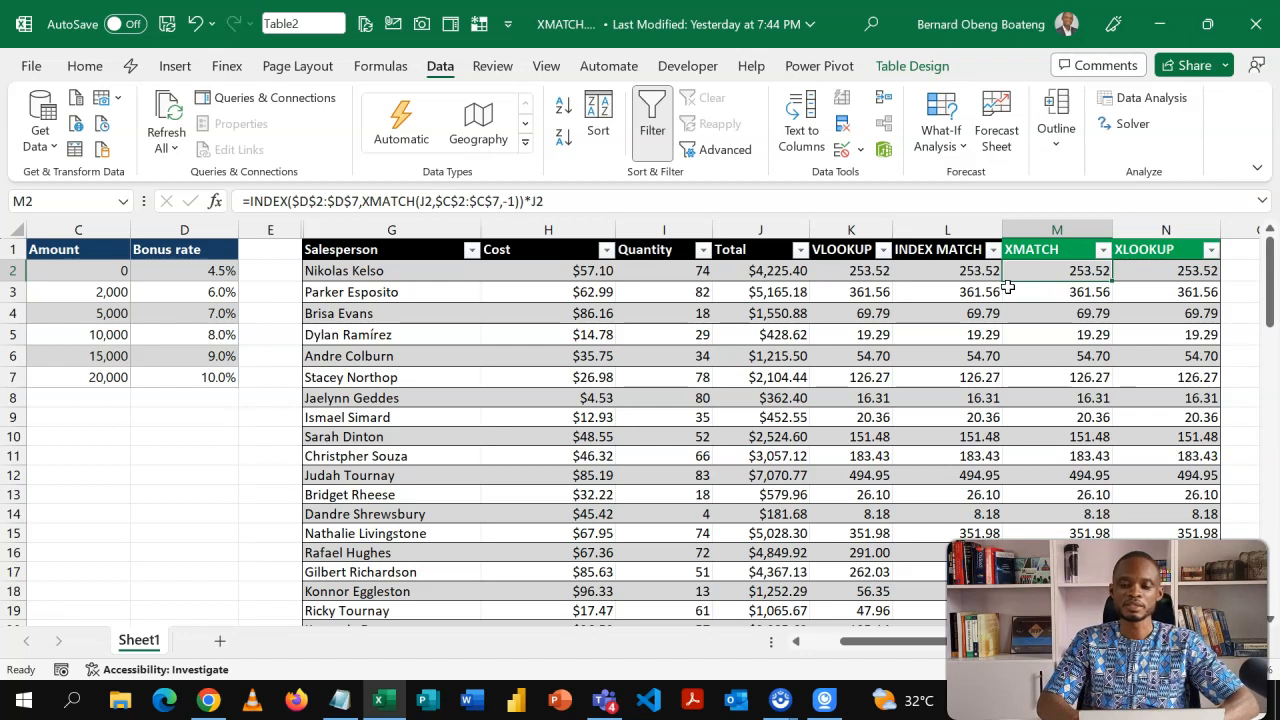
key(Left)
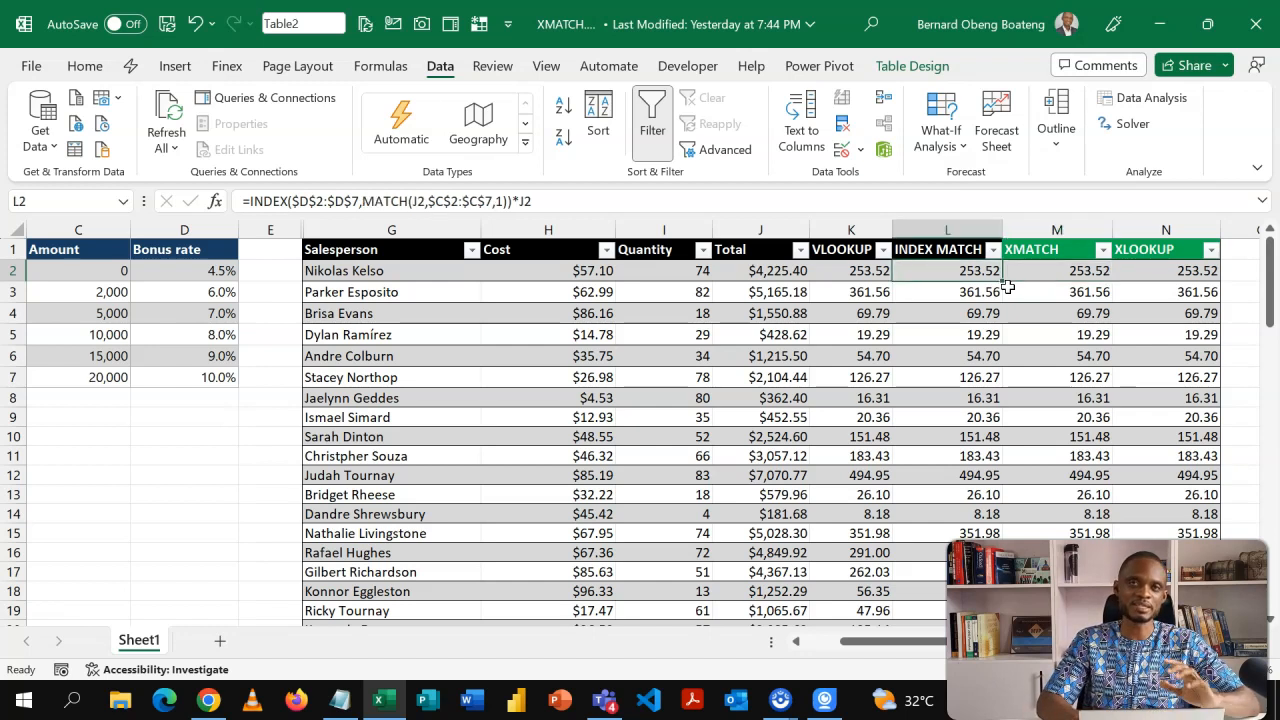
key(Right)
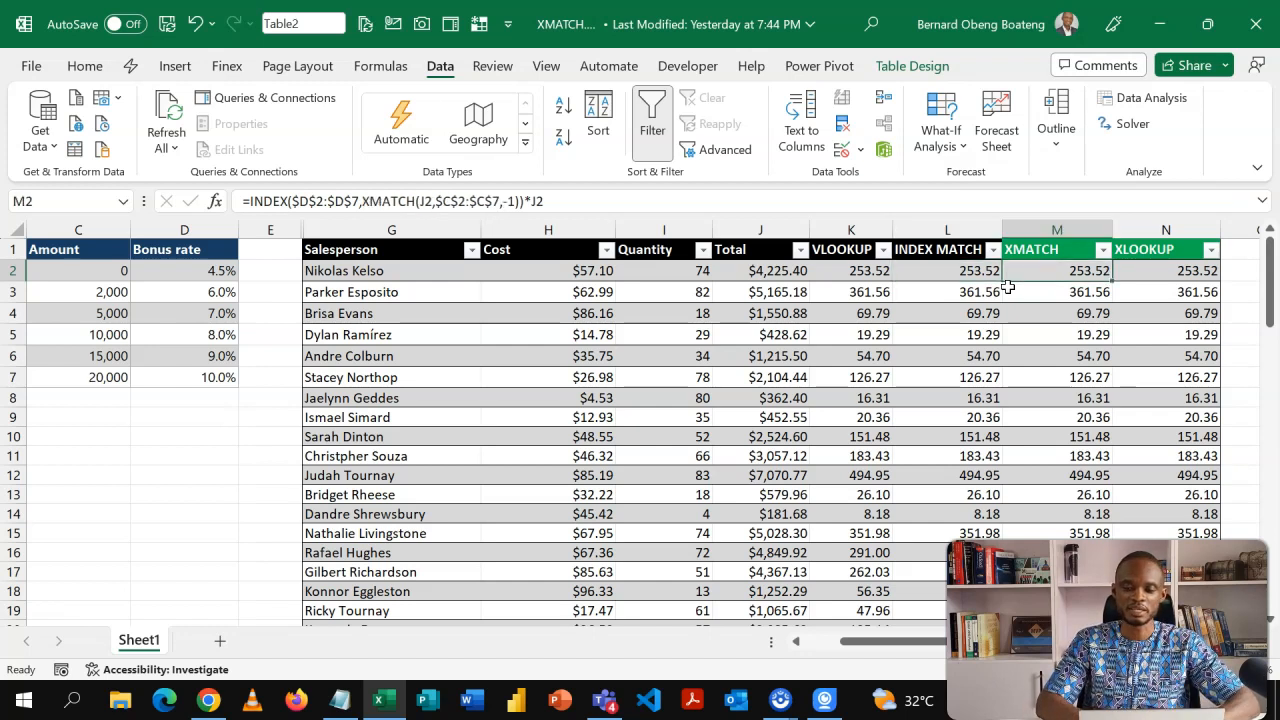